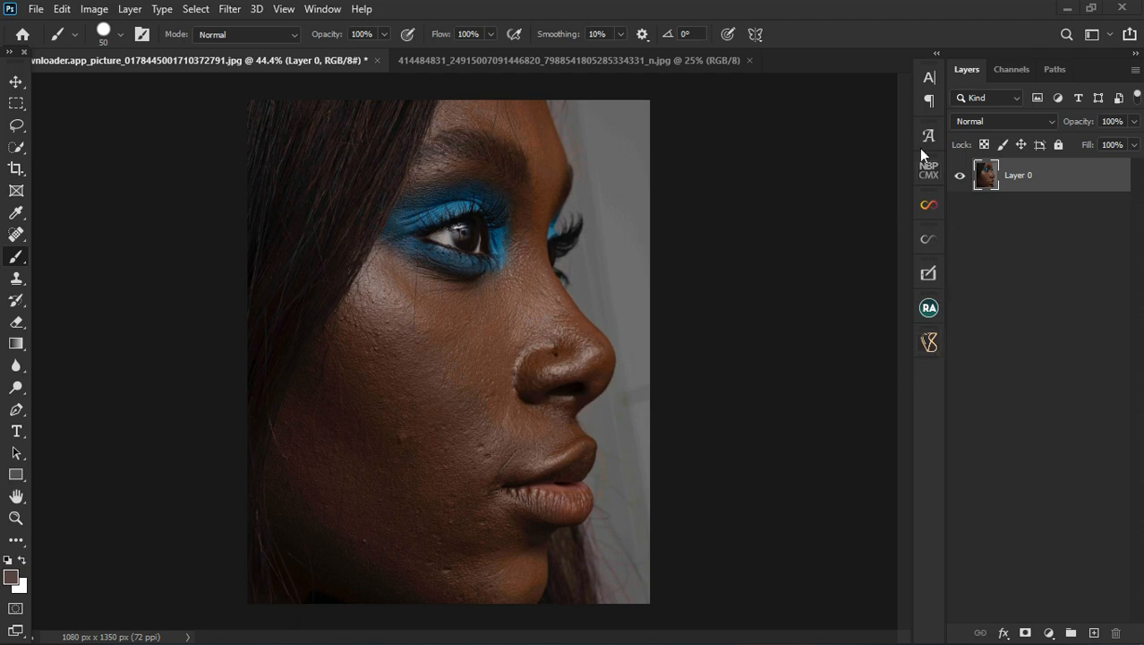
Examine the skin tones and colour patches across the portrait's face, from the eye and cheek down to the jaw
scroll(376, 348, "up", 2)
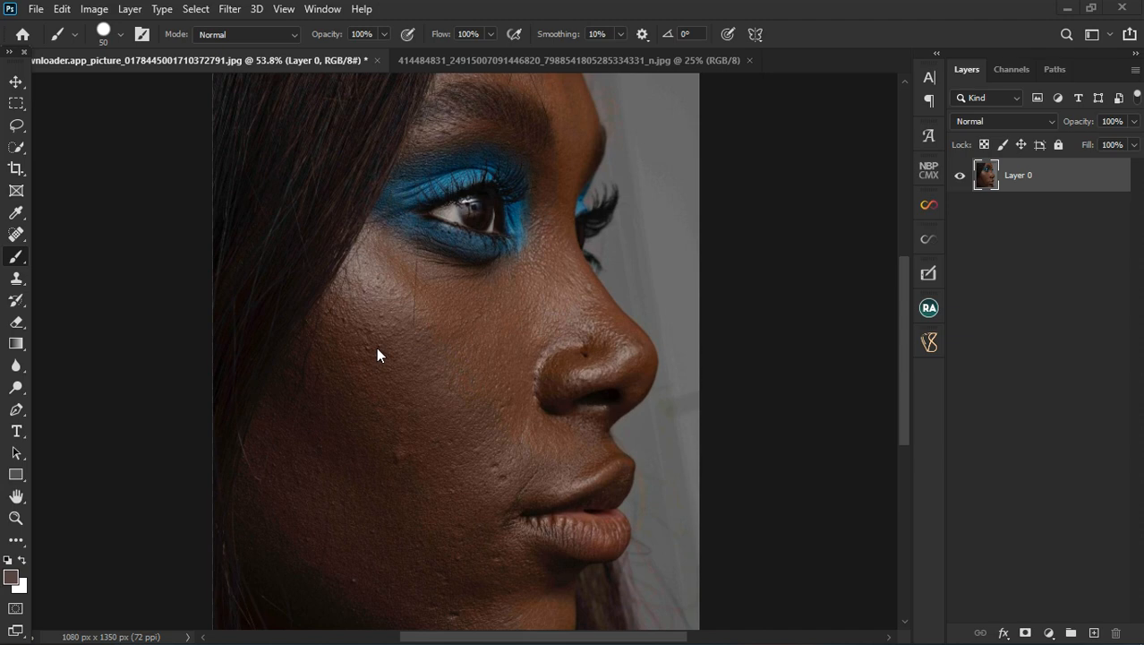
scroll(396, 340, "down", 1)
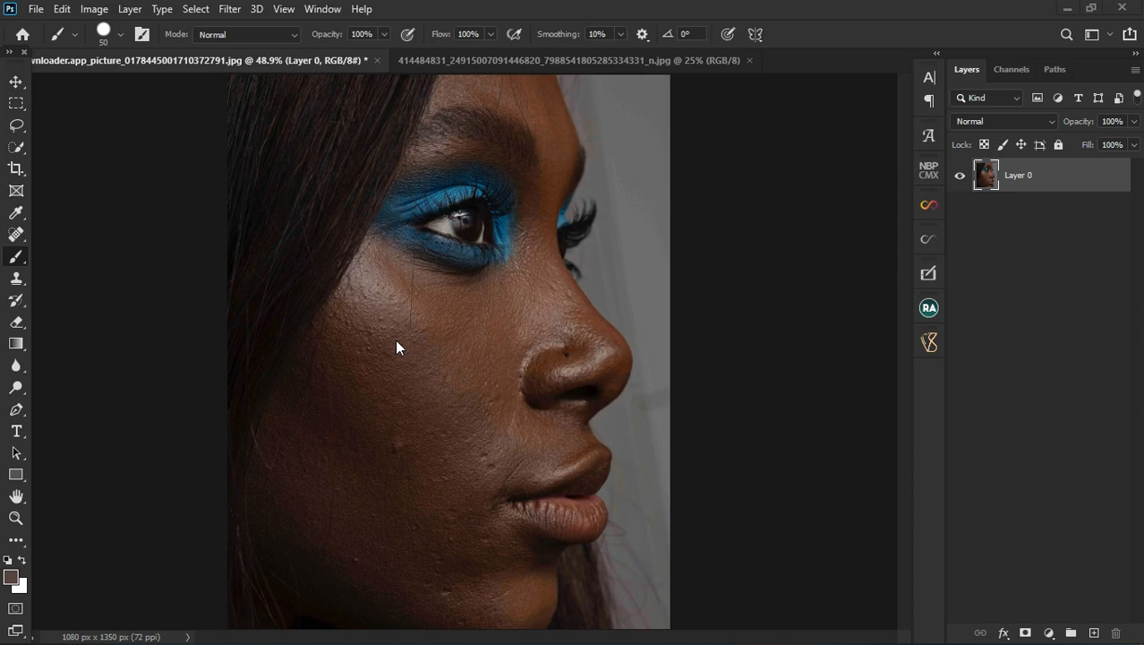
scroll(395, 340, "down", 2)
scroll(395, 339, "up", 1)
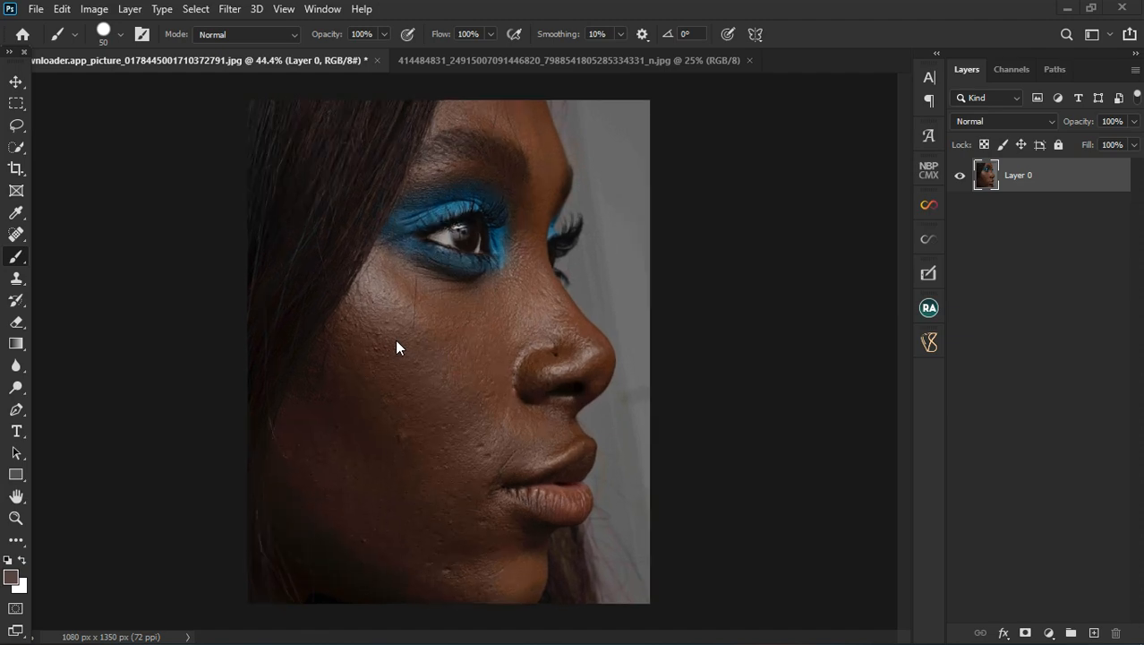
scroll(395, 338, "up", 1)
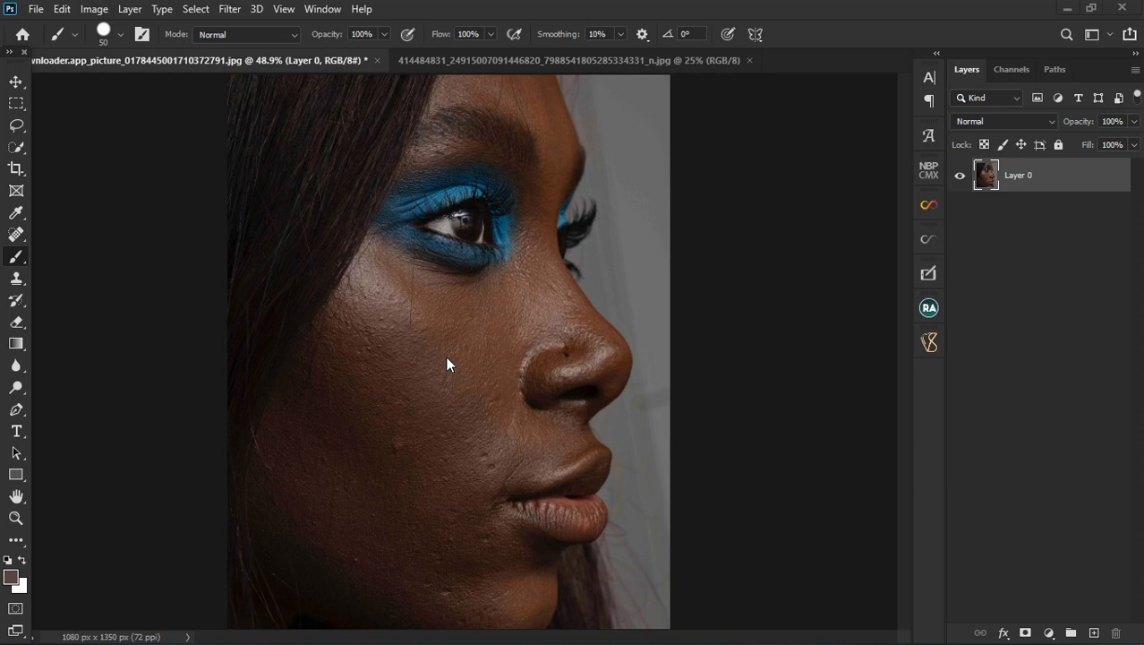
scroll(446, 356, "down", 1)
scroll(421, 405, "up", 1)
scroll(387, 512, "down", 2)
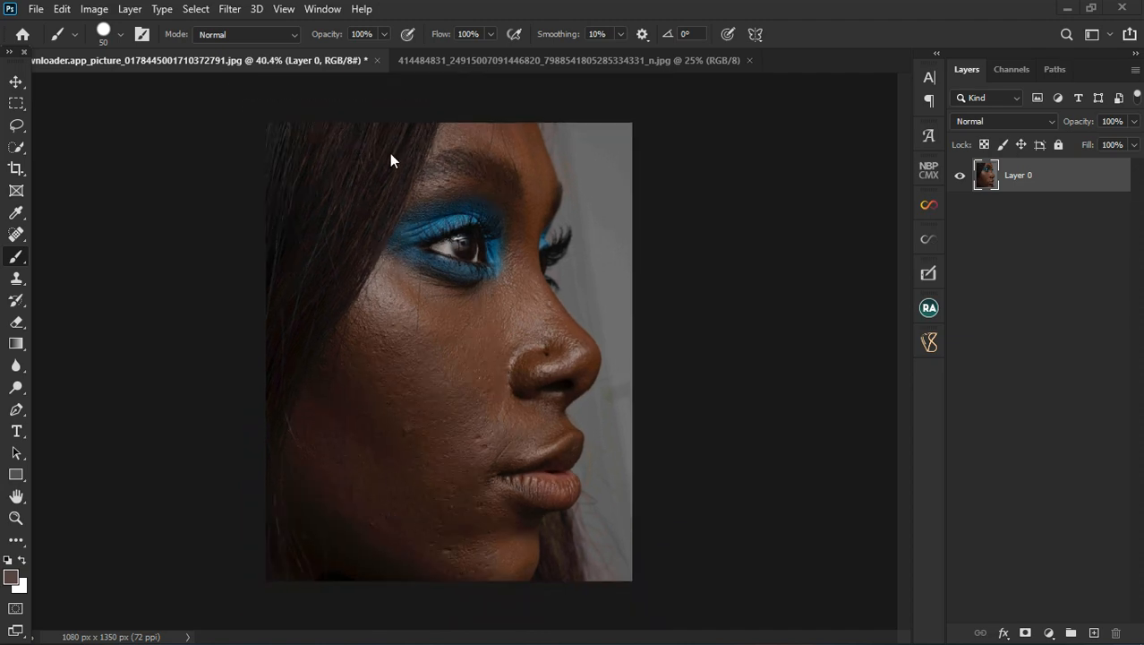
scroll(393, 125, "up", 3)
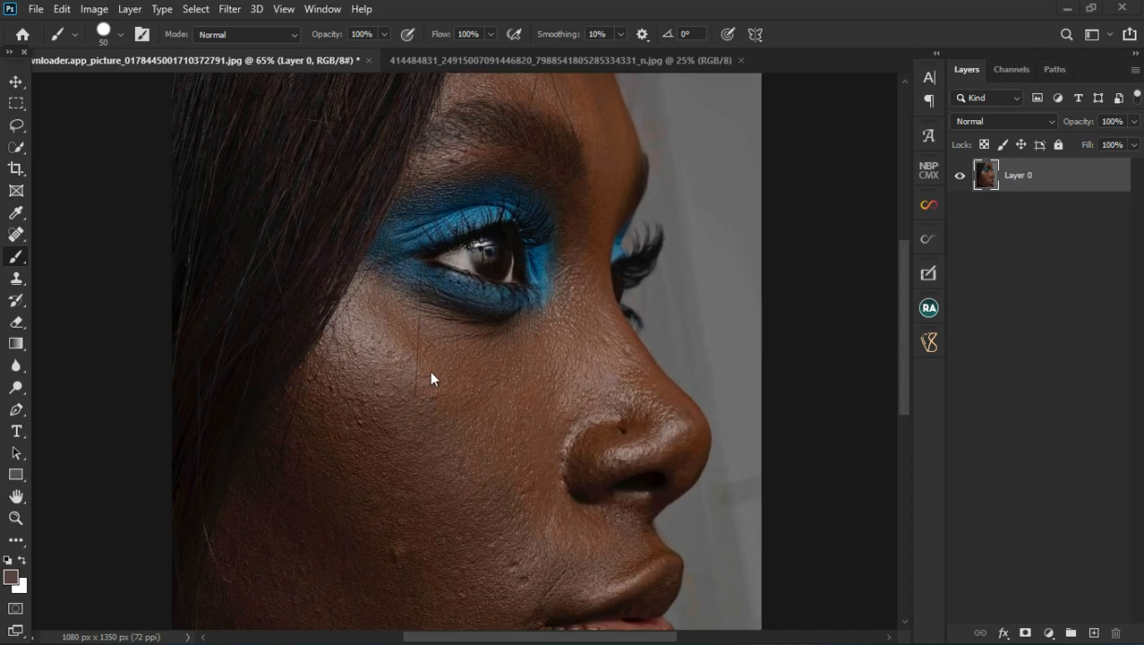
scroll(419, 210, "up", 1)
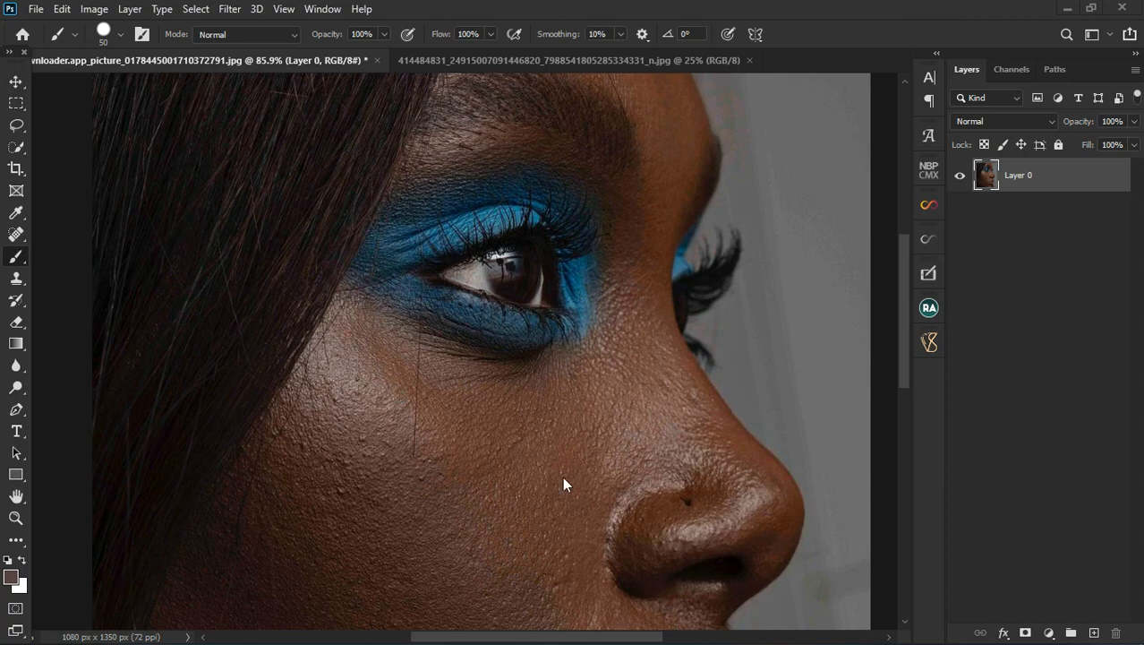
scroll(537, 477, "down", 3)
scroll(500, 291, "up", 3)
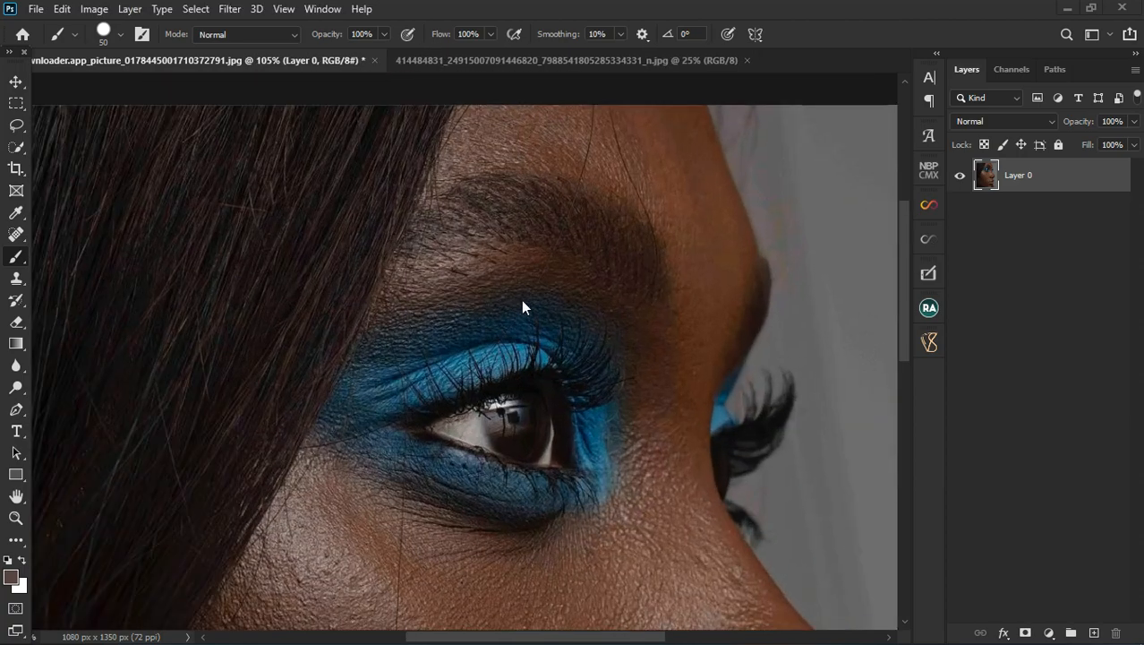
scroll(616, 328, "down", 2)
scroll(616, 325, "down", 1)
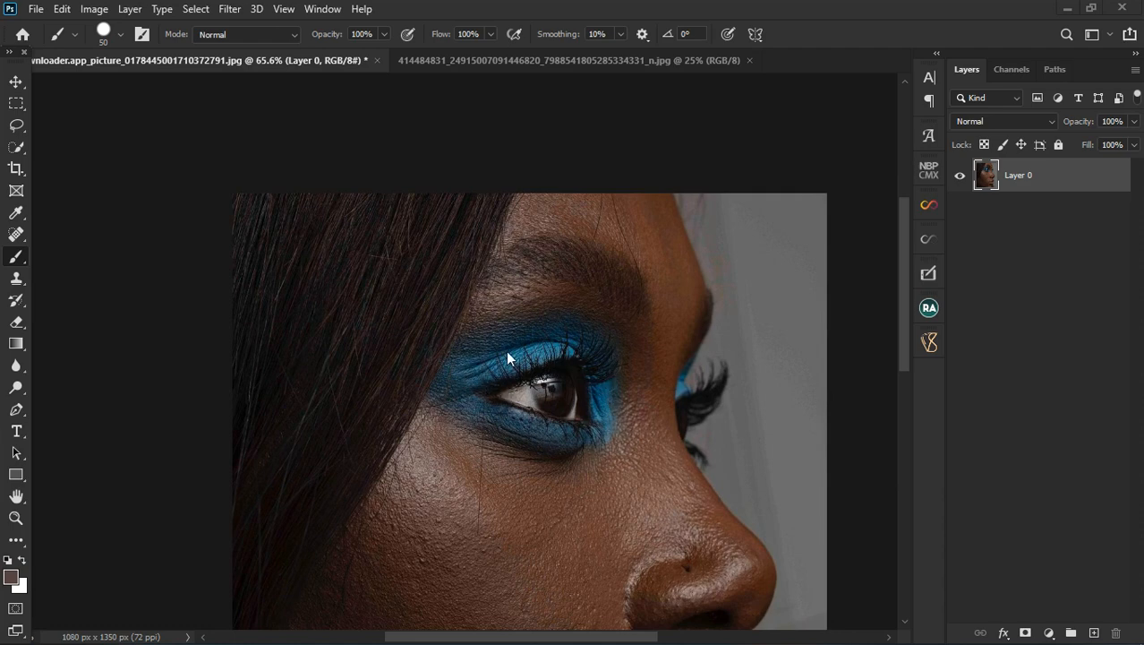
scroll(600, 358, "down", 3)
scroll(373, 392, "up", 1)
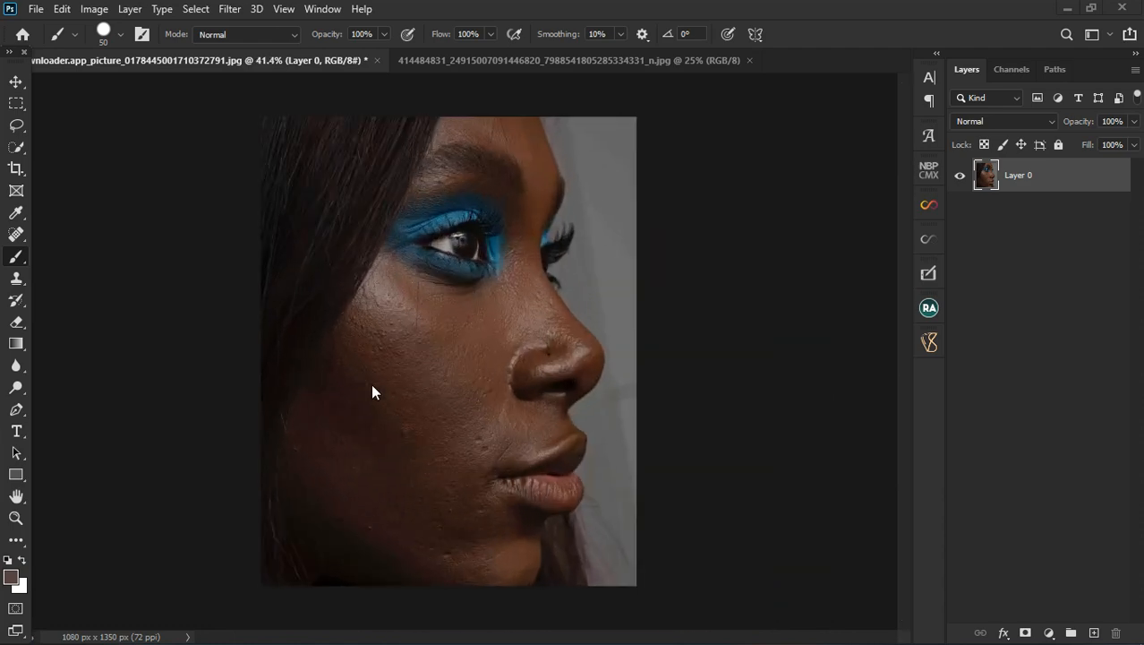
scroll(372, 391, "up", 2)
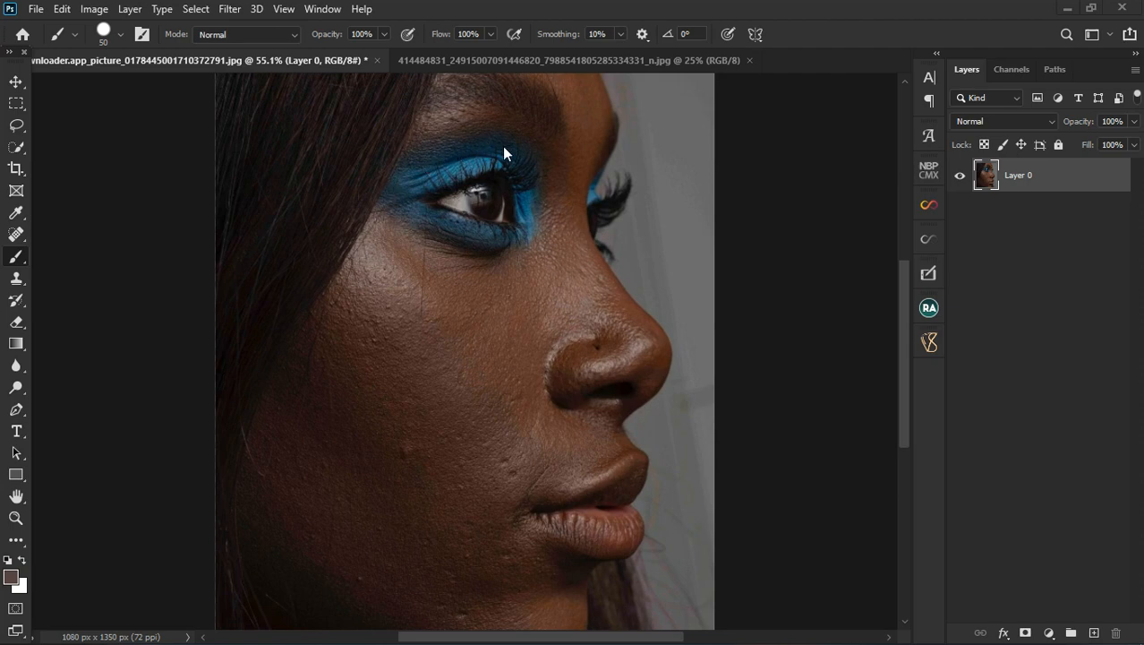
scroll(359, 567, "up", 3)
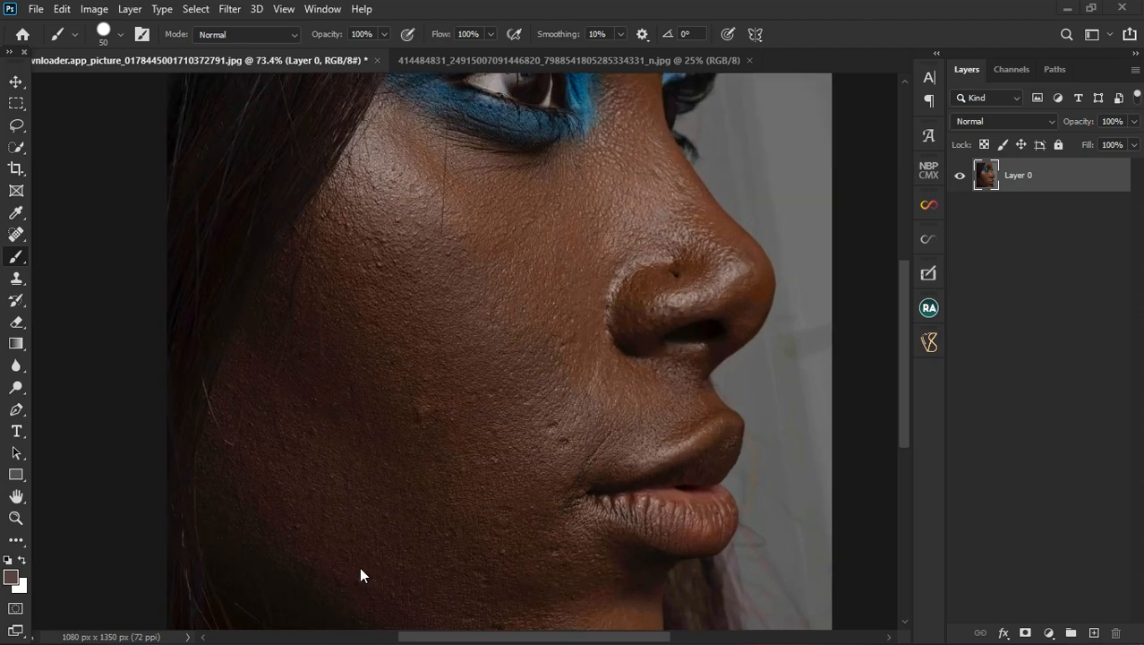
scroll(417, 404, "down", 3)
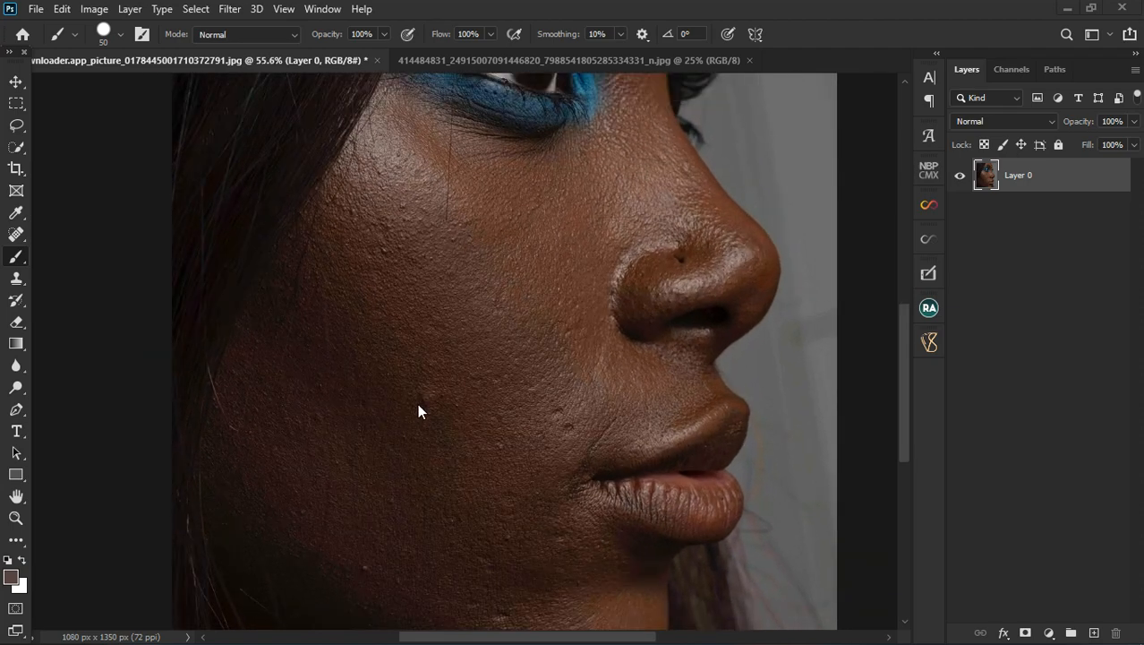
scroll(388, 578, "up", 3)
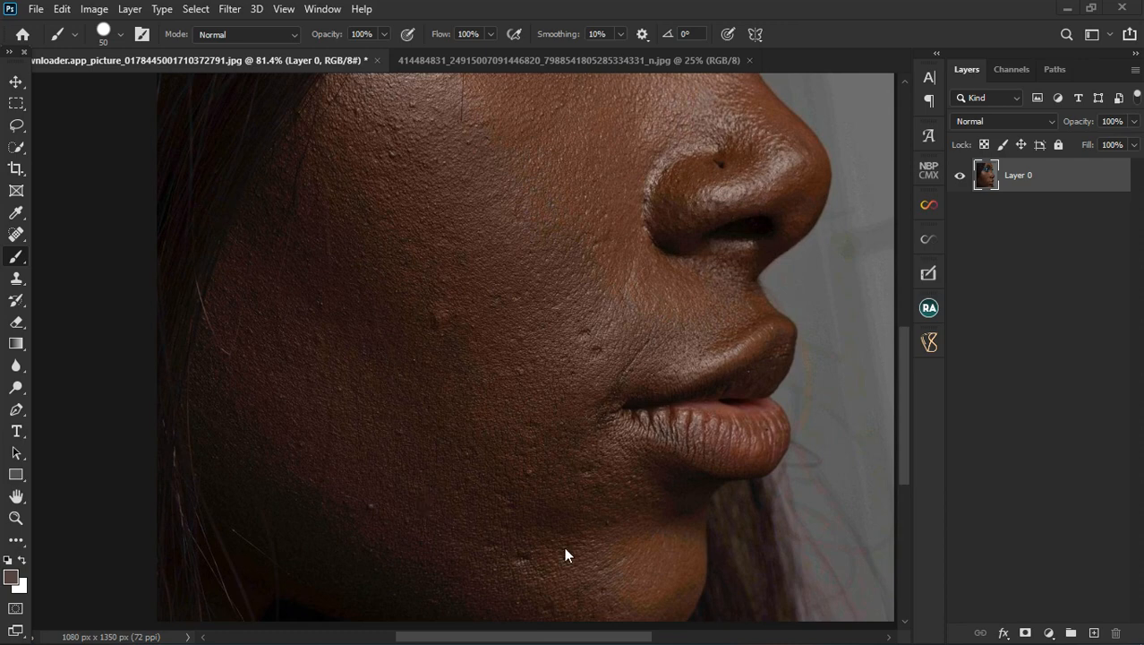
left_click(1049, 633)
left_click(1039, 463)
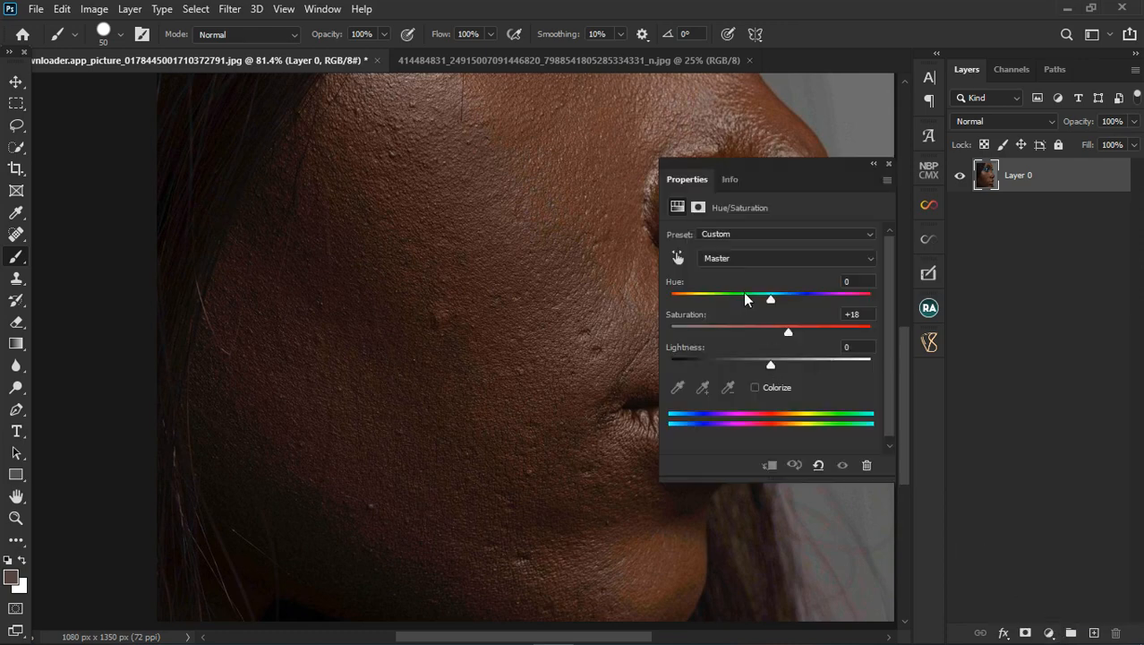
left_click(728, 252)
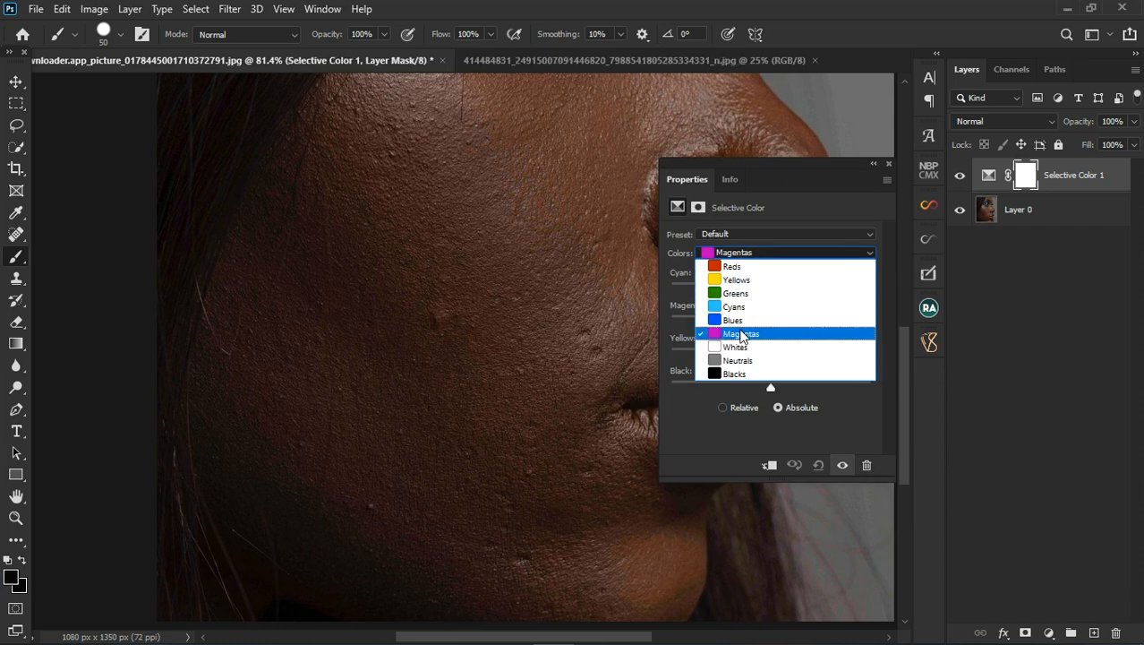
left_click(741, 334)
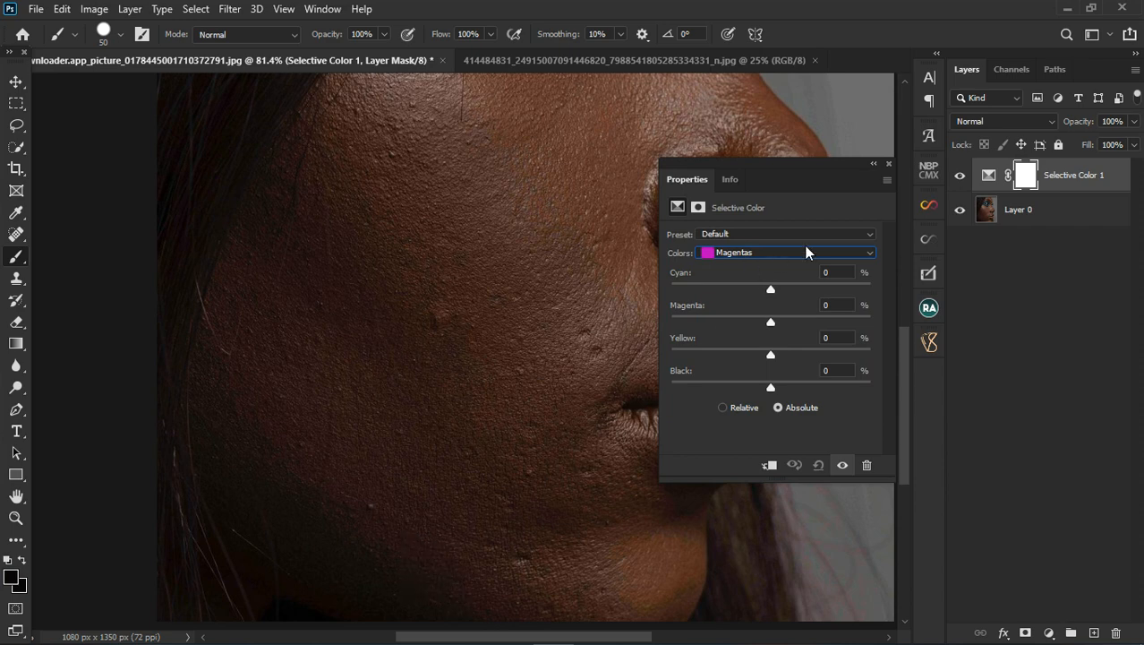
left_click(889, 164)
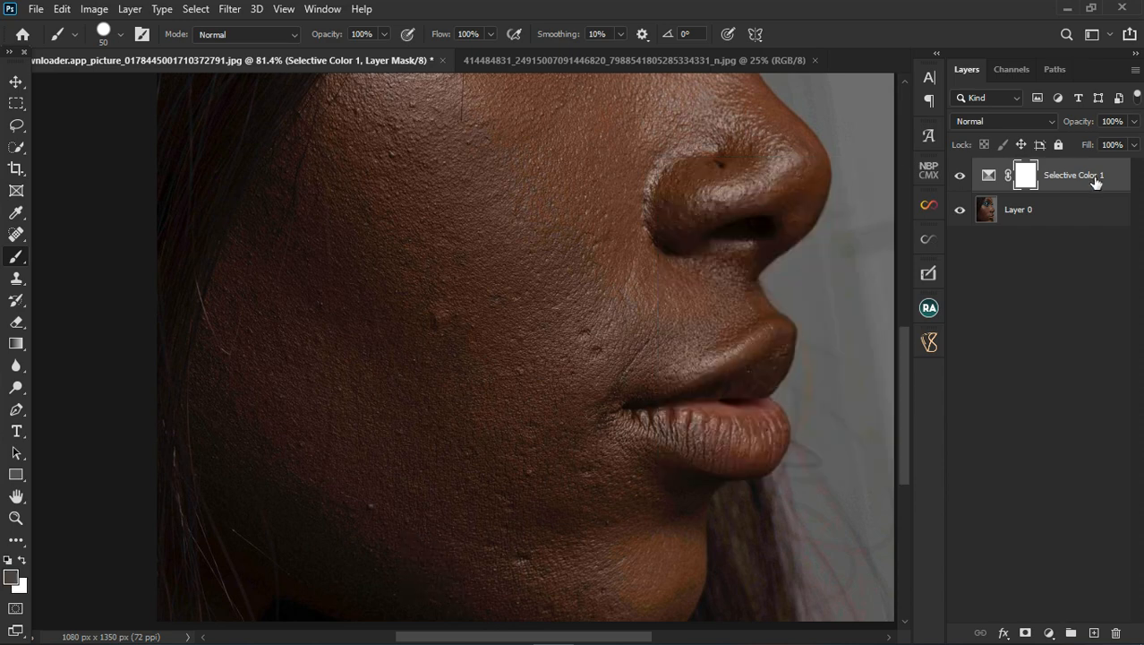
left_click(1092, 182)
key("Delete")
Add a Hue/Saturation adjustment layer above the portrait and target Reds by sampling the reddish patch on the lower cheek
scroll(546, 378, "down", 4)
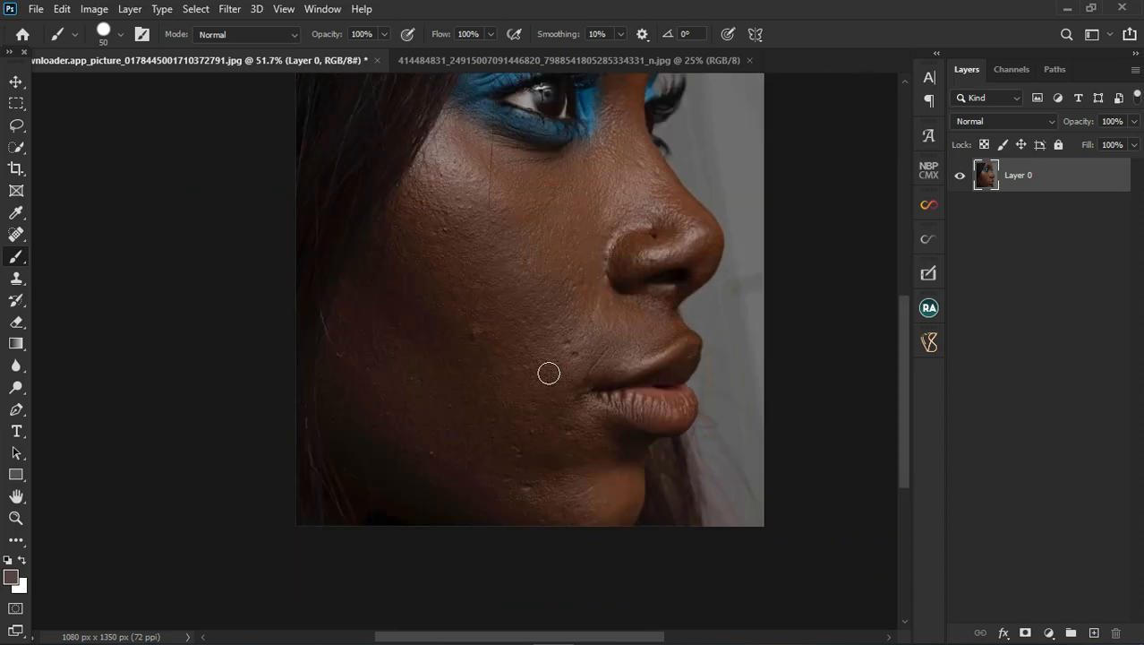
scroll(342, 514, "up", 1)
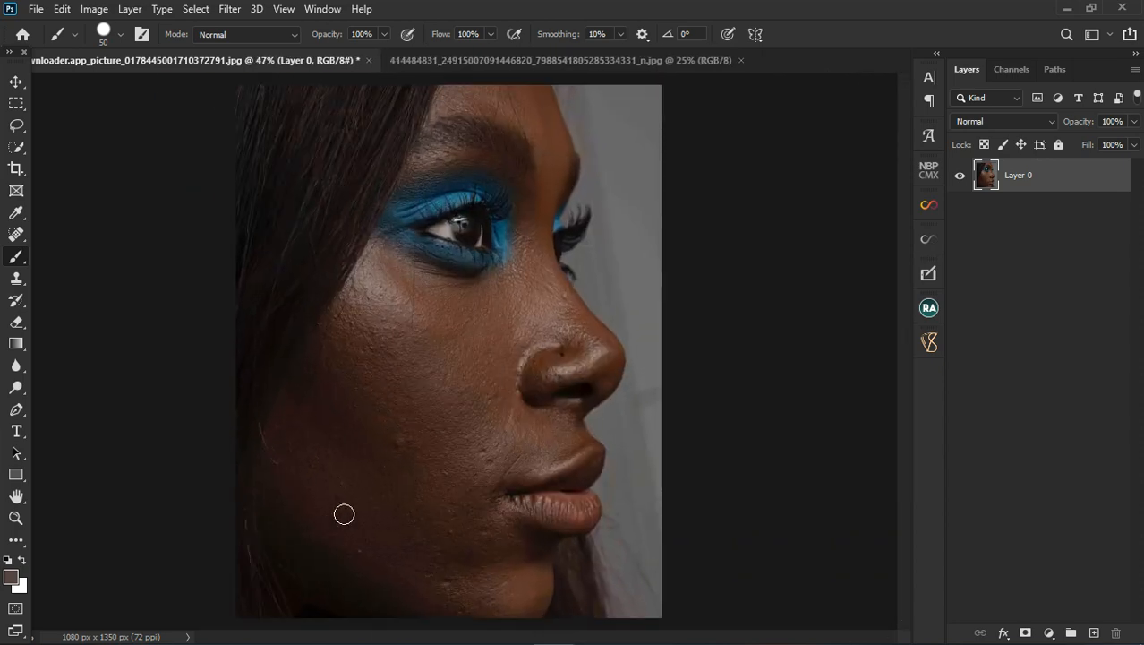
scroll(336, 573, "up", 3)
scroll(340, 583, "up", 1)
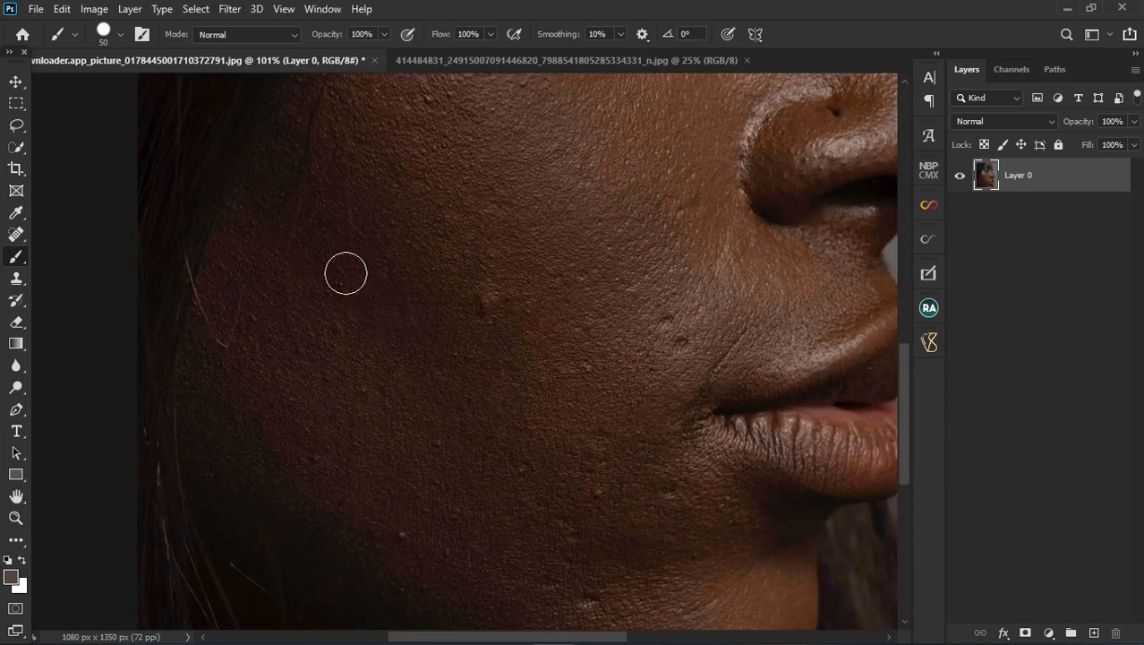
scroll(456, 506, "down", 4)
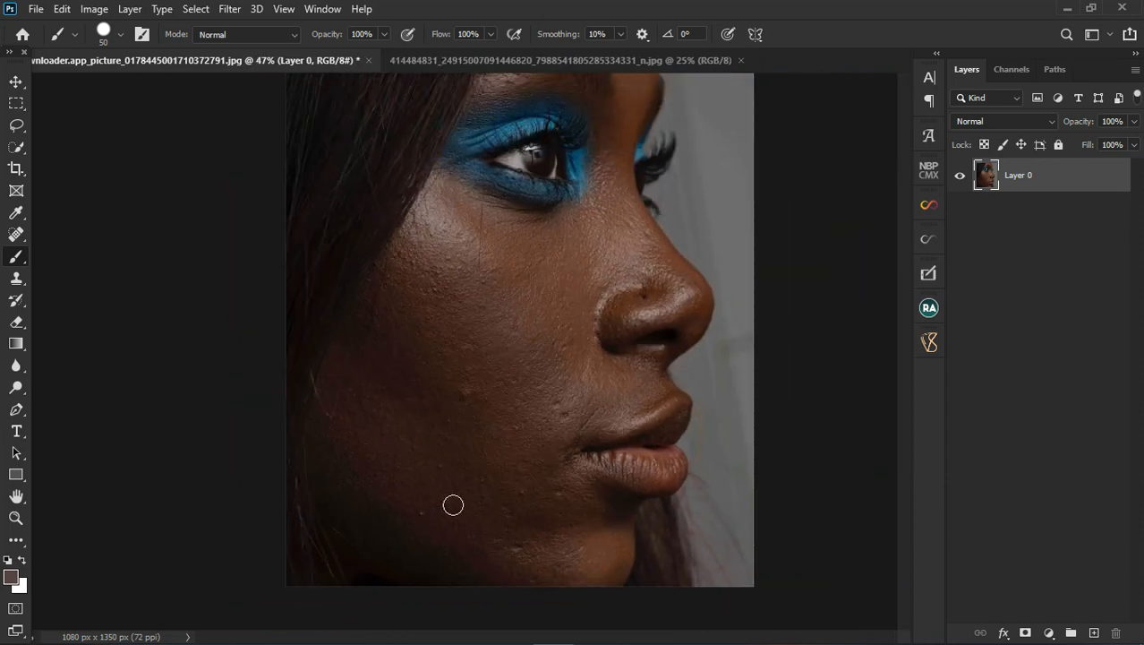
scroll(453, 504, "down", 1)
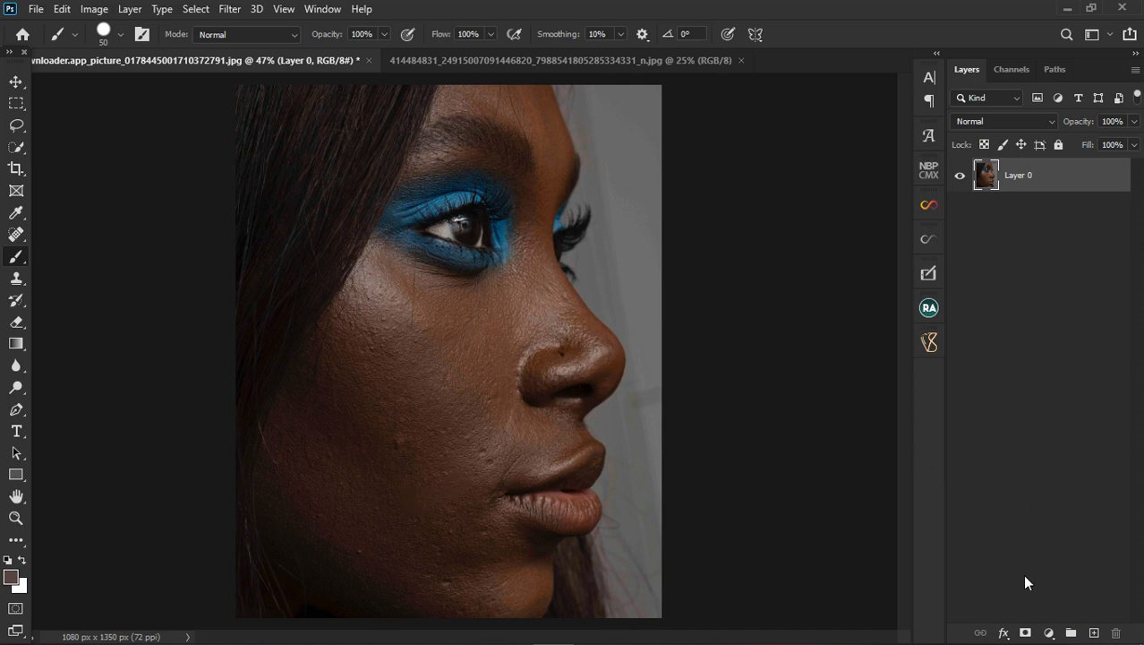
left_click(1048, 633)
left_click(1059, 467)
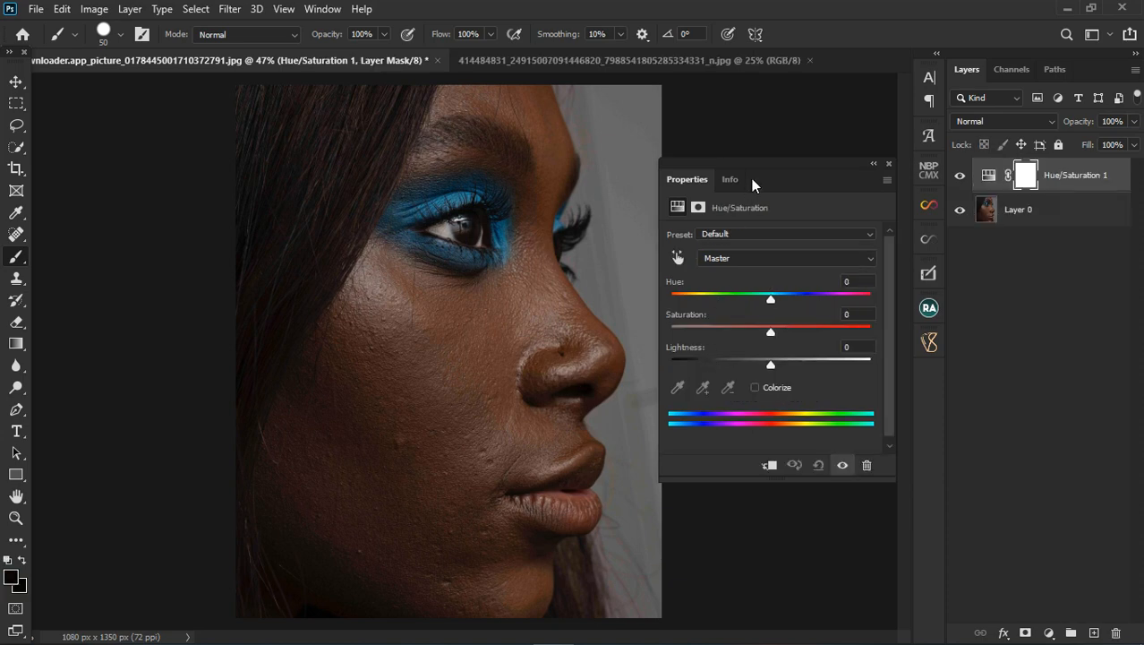
left_click_drag(755, 160, 758, 150)
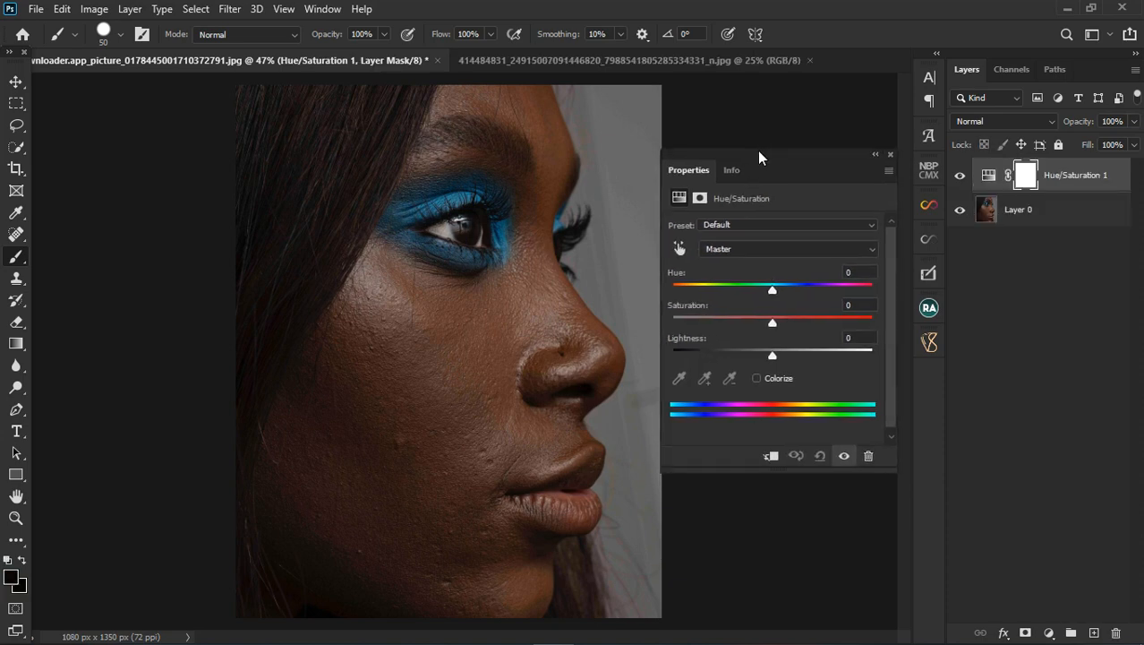
left_click(680, 249)
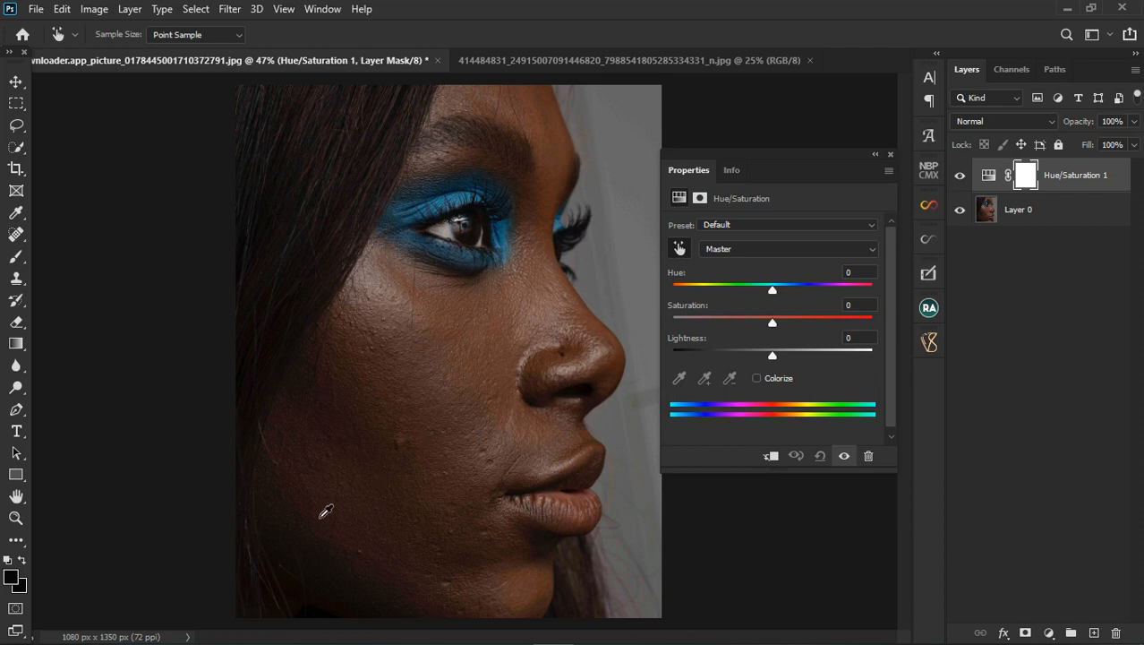
left_click(356, 546)
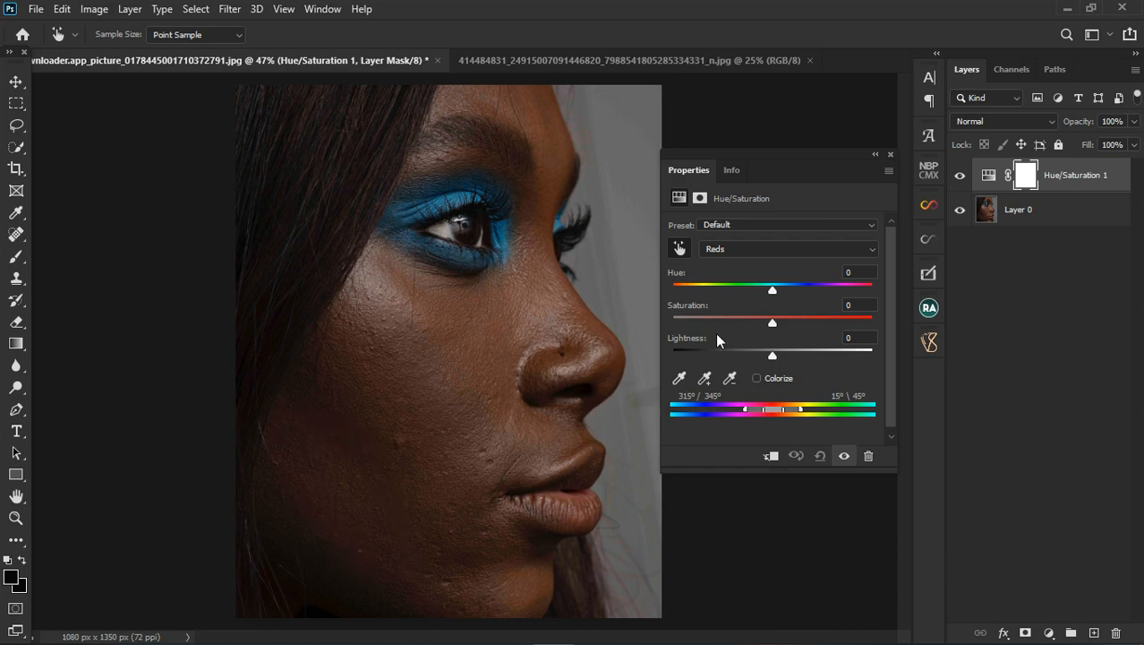
Isolate the reddish patches by shifting the Reds range to 287°/317° and 348°\17° with hue at +180, and reset the hue to 0
left_click_drag(773, 290, 898, 300)
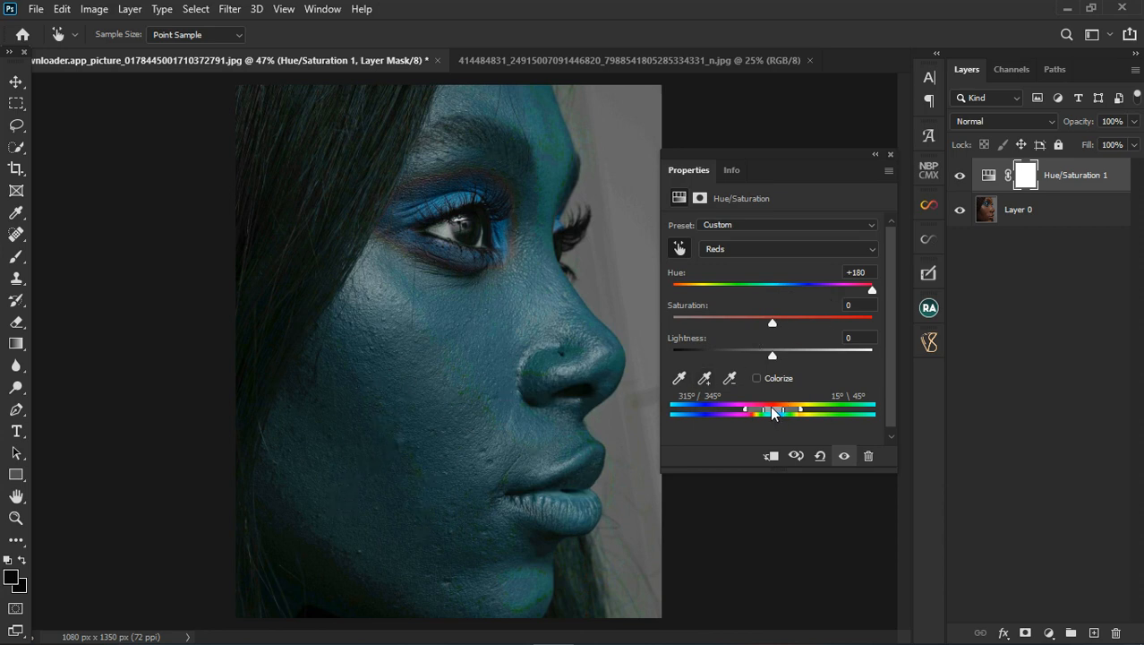
left_click_drag(777, 410, 761, 410)
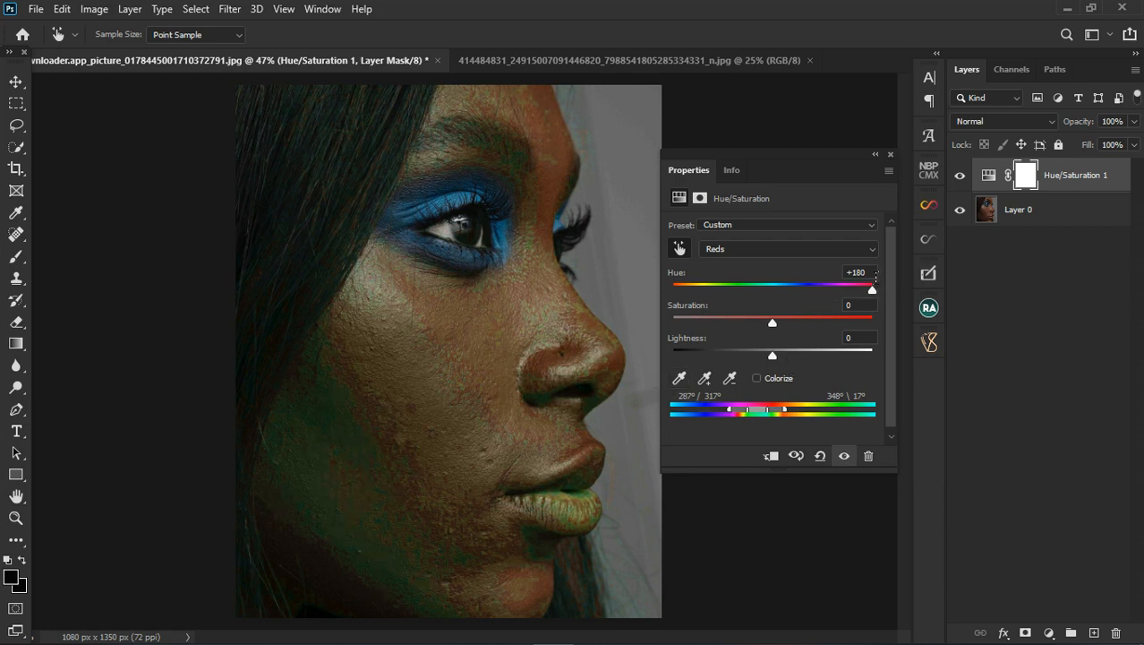
left_click(867, 273)
type("0")
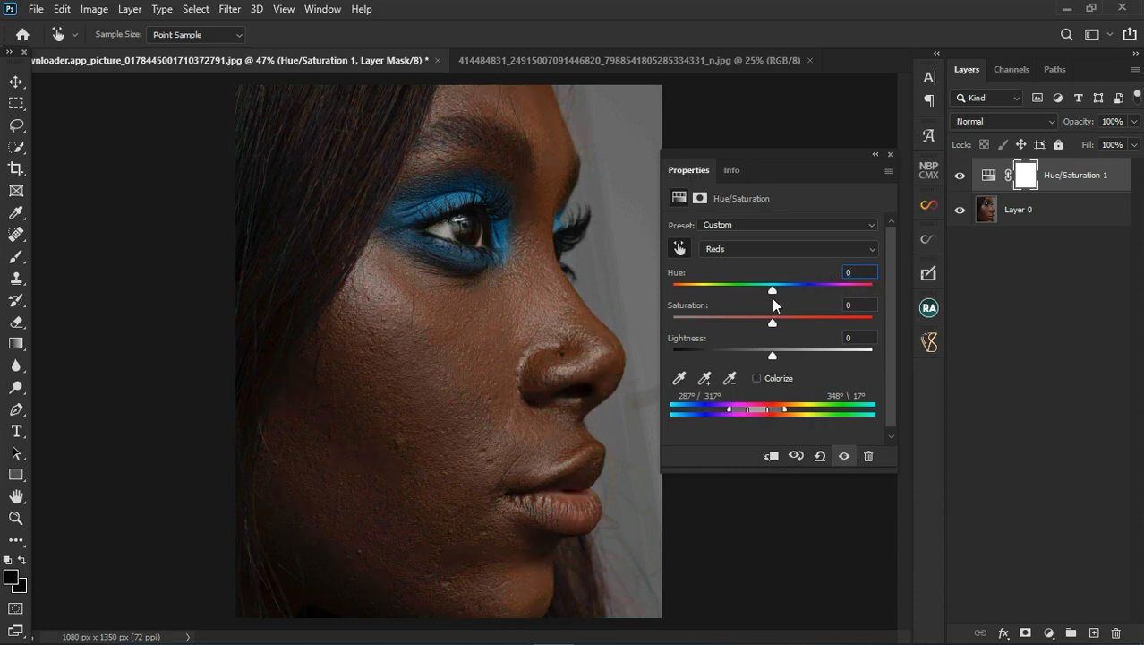
Close and reopen the Hue/Saturation layer's settings, and select its Reds colour range for editing
left_click(1001, 284)
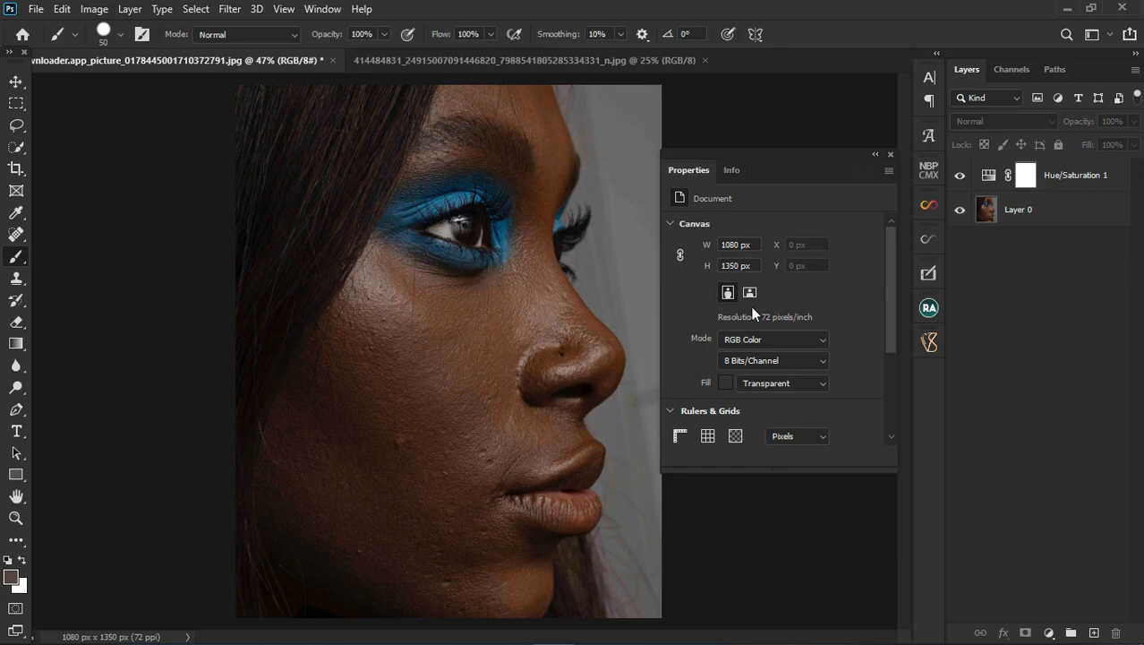
left_click(890, 155)
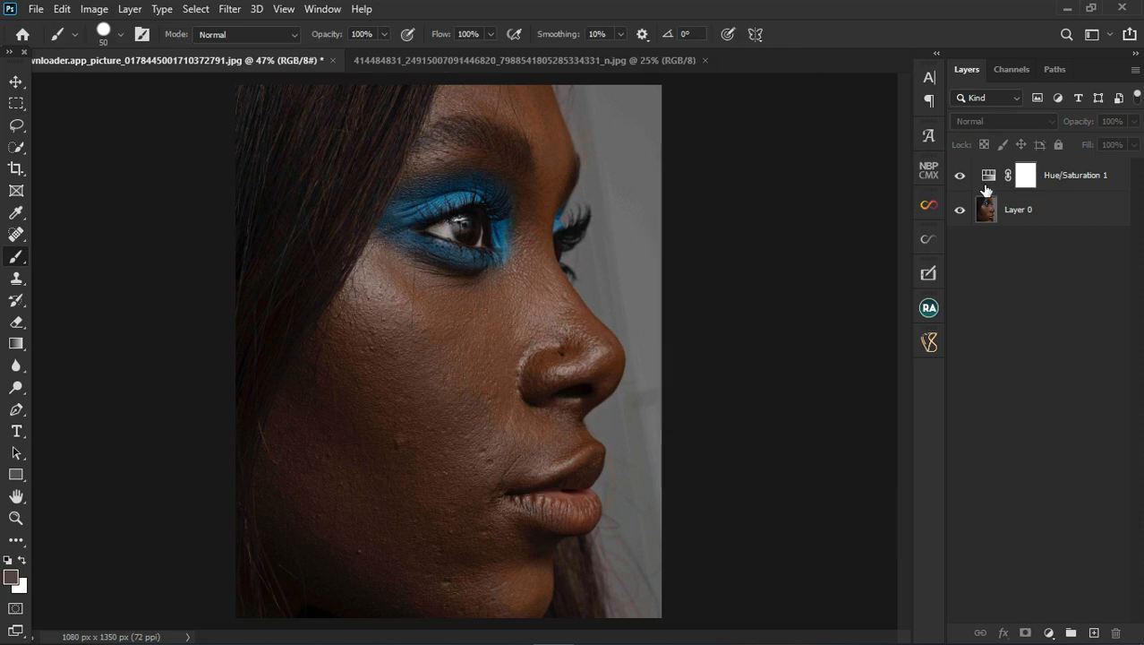
double_click(991, 178)
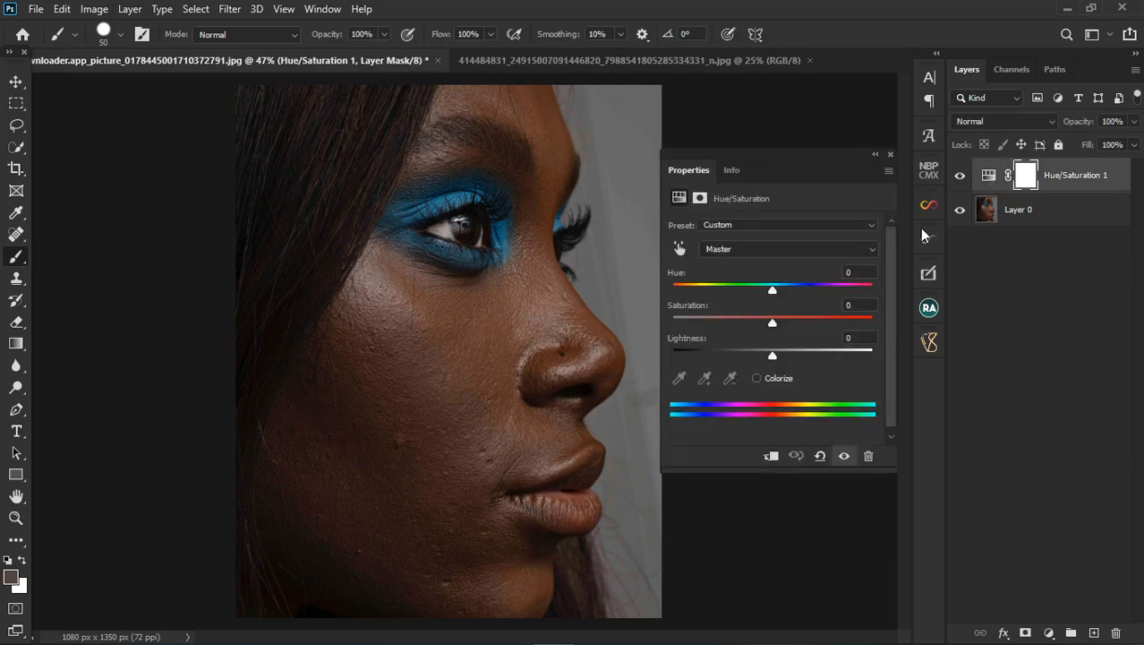
left_click(747, 250)
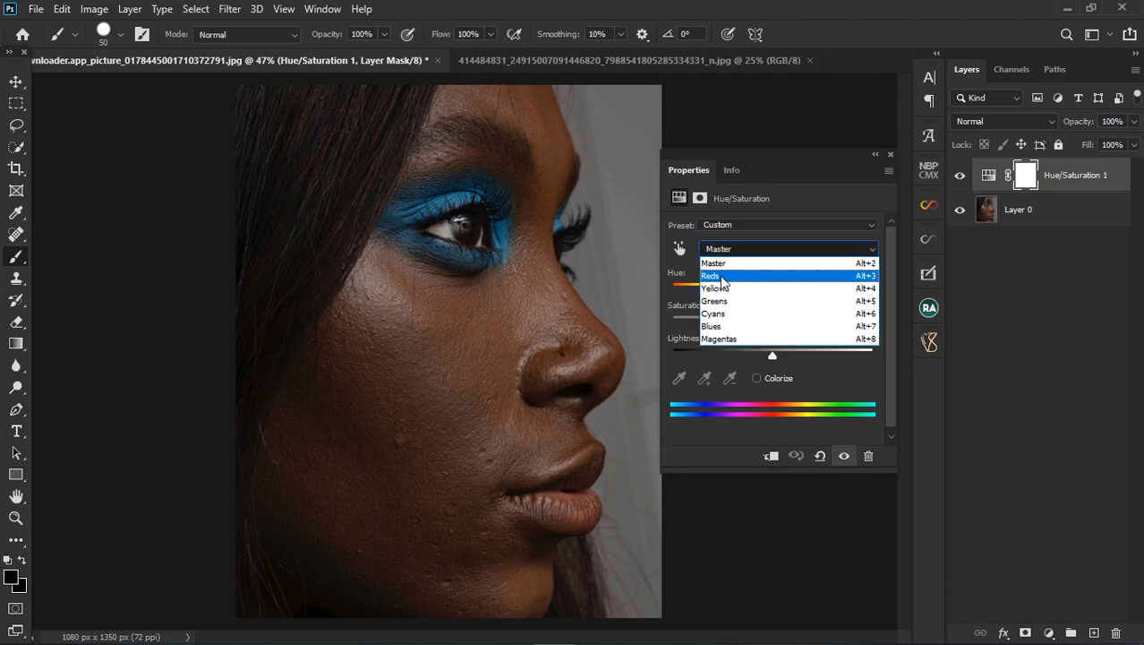
left_click(723, 280)
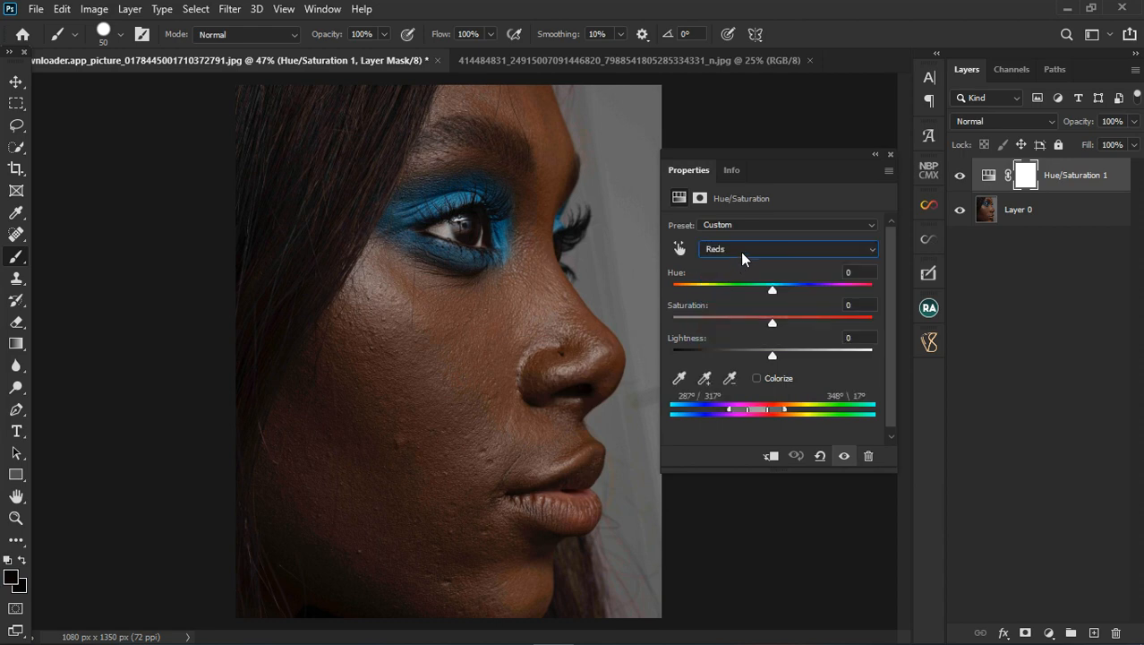
Shift the hue of the Reds range upward slightly to neutralise the reddish patches, and close the adjustment's settings
left_click(743, 254)
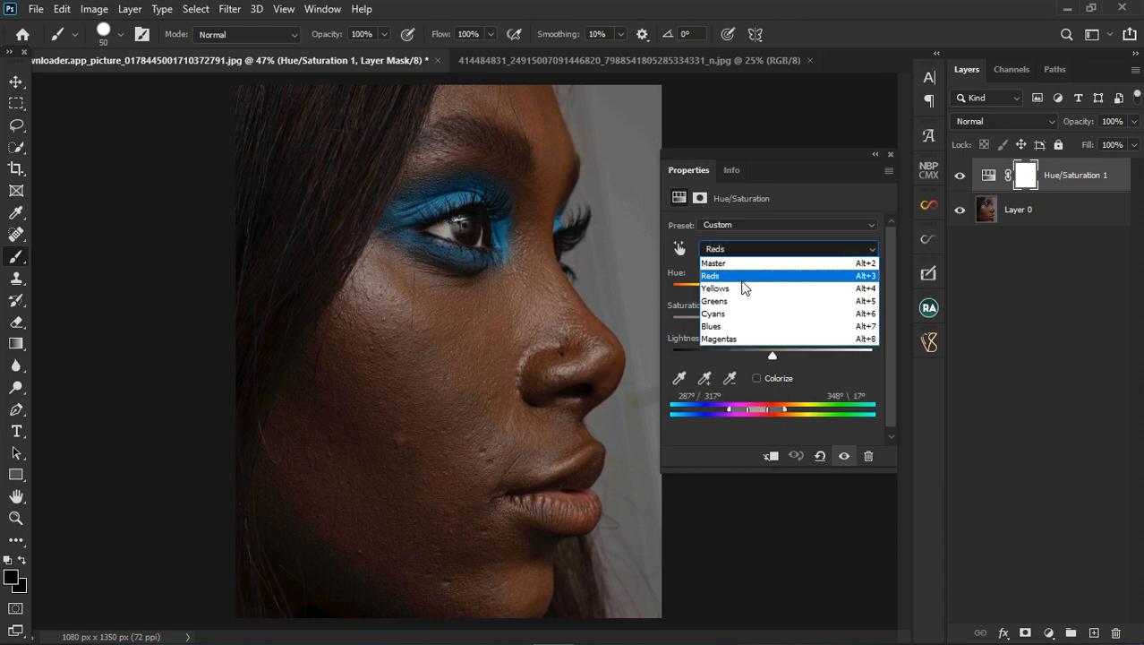
left_click(741, 287)
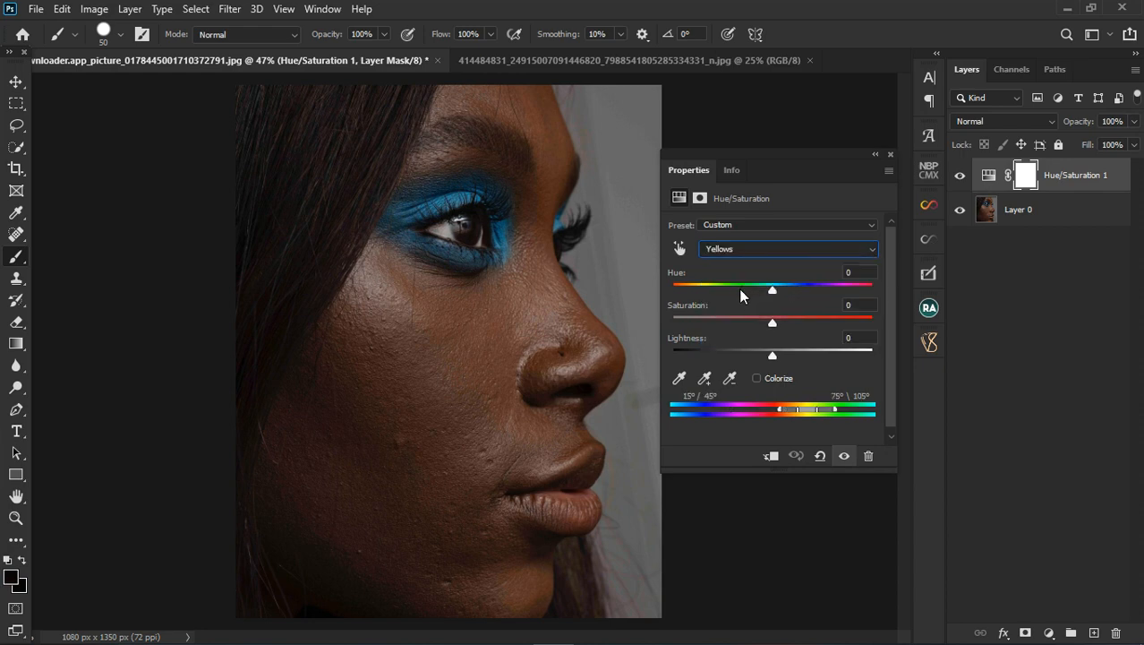
left_click(737, 255)
left_click(739, 273)
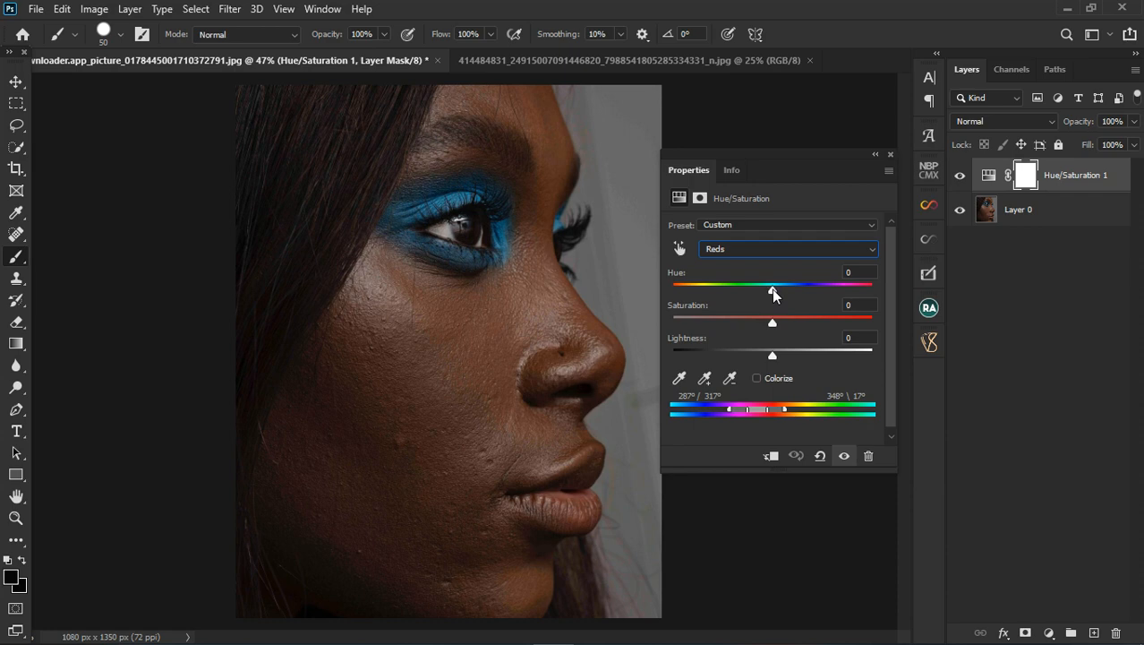
left_click_drag(771, 289, 795, 293)
left_click_drag(797, 288, 795, 289)
left_click(890, 155)
Examine the corrected skin on the cheek, nose and mouth at close range and across the whole portrait
scroll(435, 436, "down", 2)
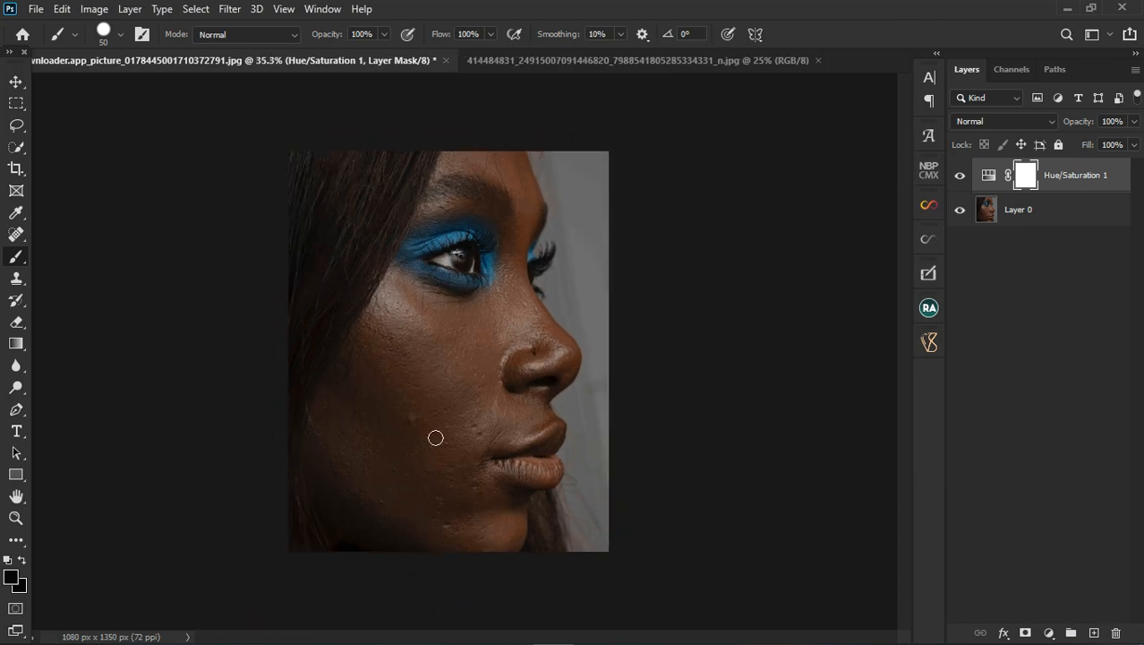
scroll(371, 544, "up", 1)
scroll(371, 544, "up", 4)
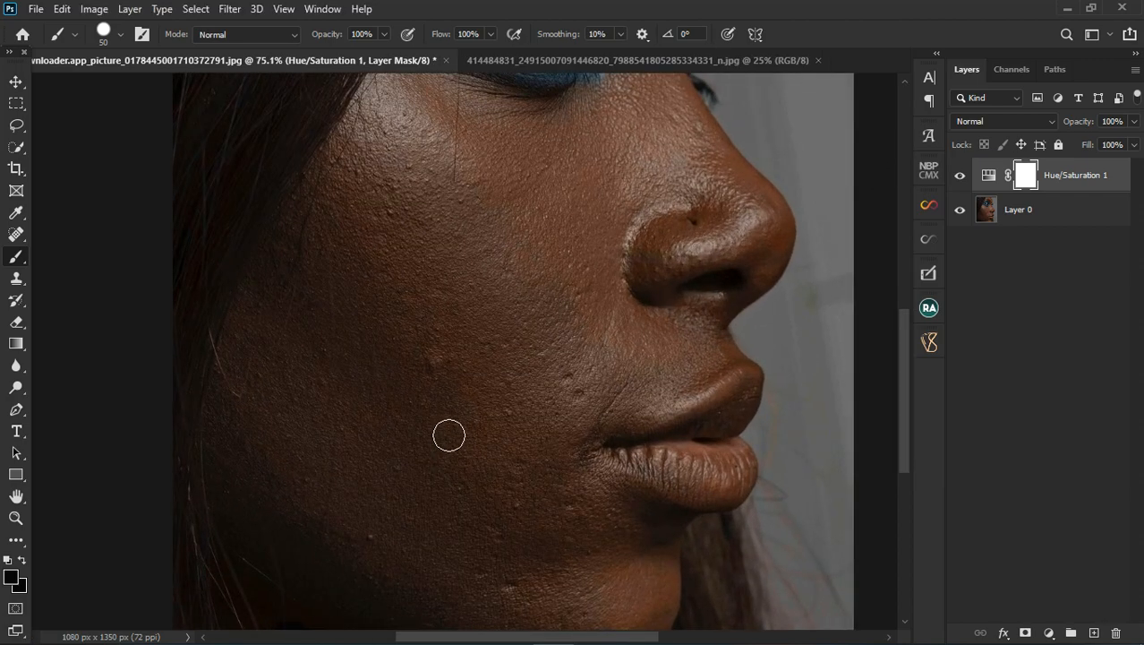
scroll(585, 243, "up", 2)
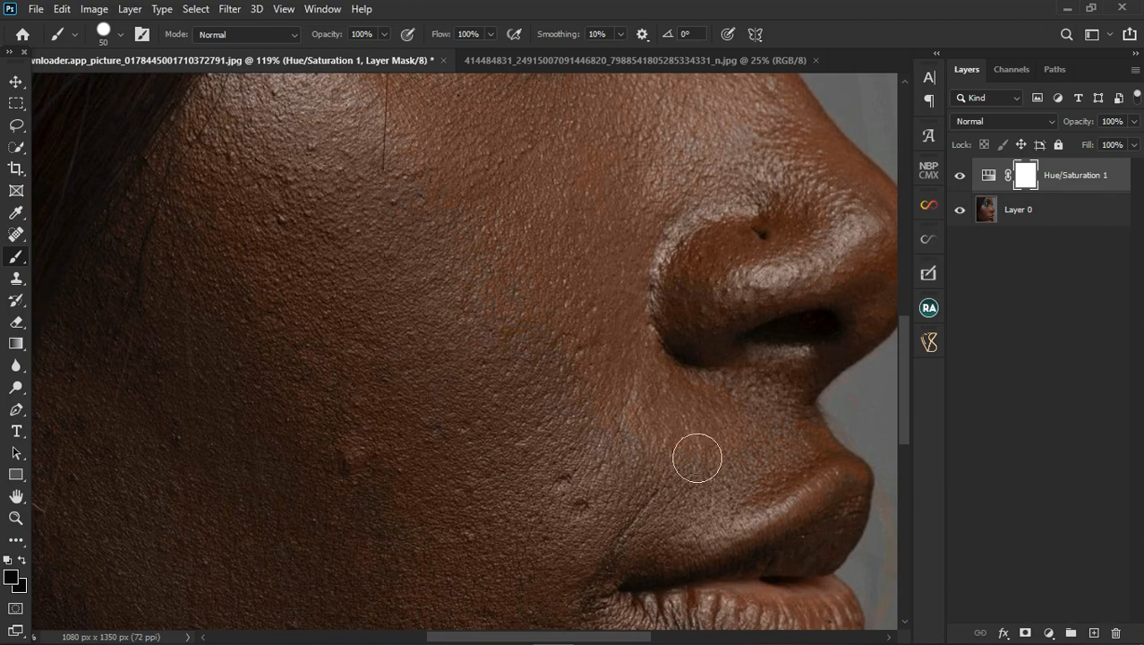
scroll(532, 306, "down", 3)
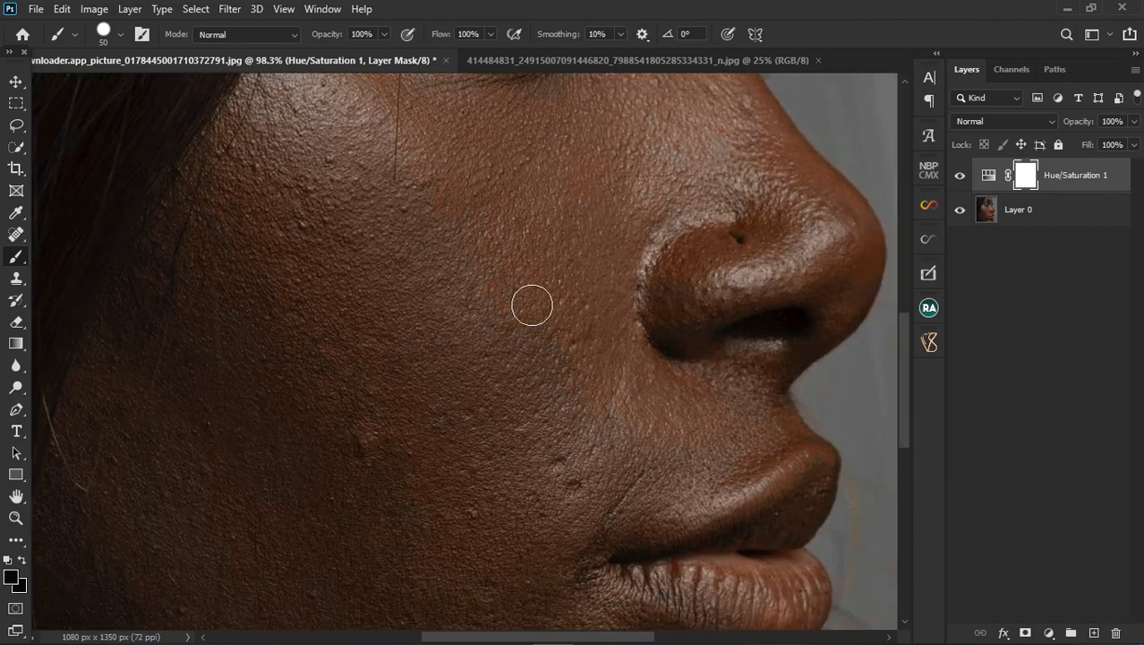
scroll(528, 301, "down", 4)
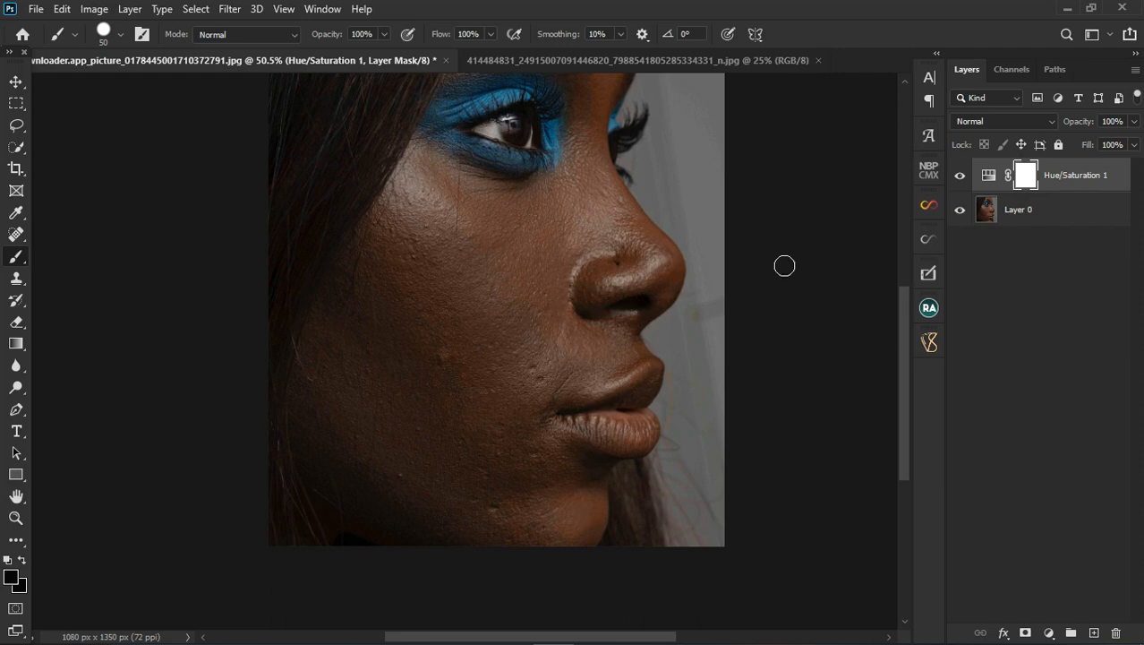
scroll(441, 267, "down", 1)
scroll(408, 374, "up", 1)
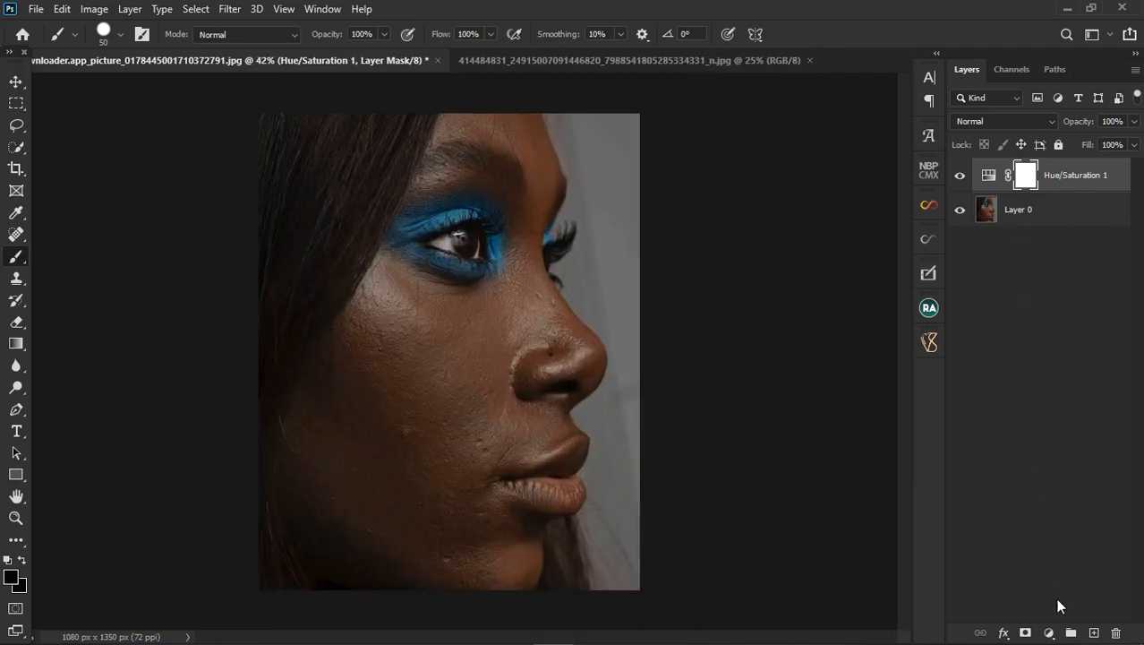
left_click(1051, 635)
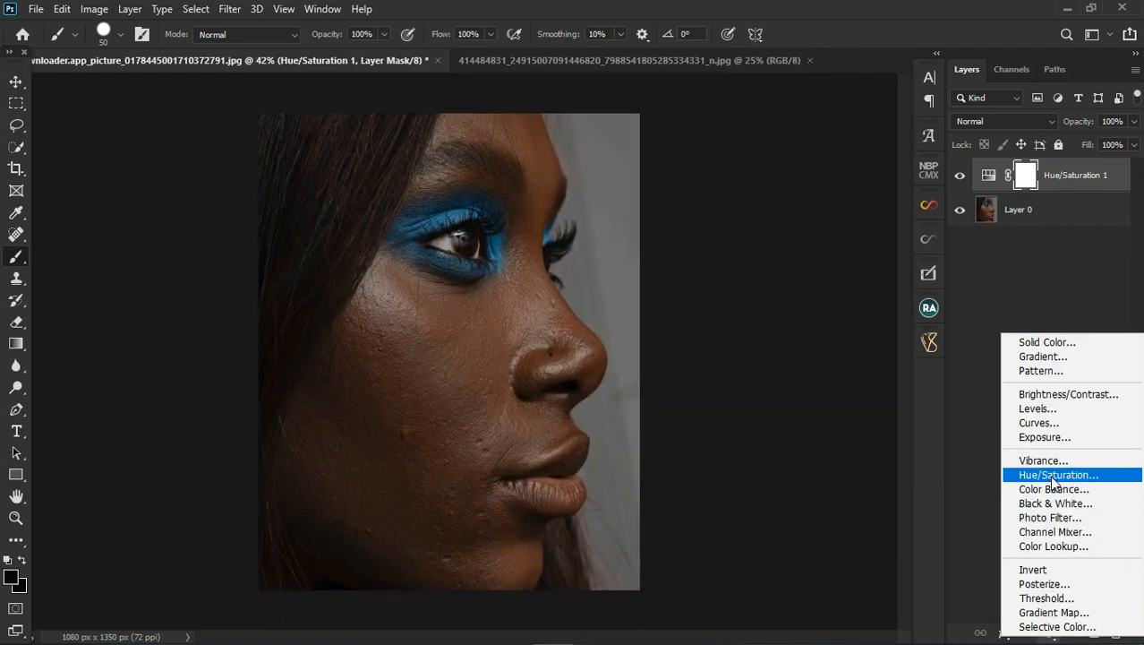
left_click(1047, 424)
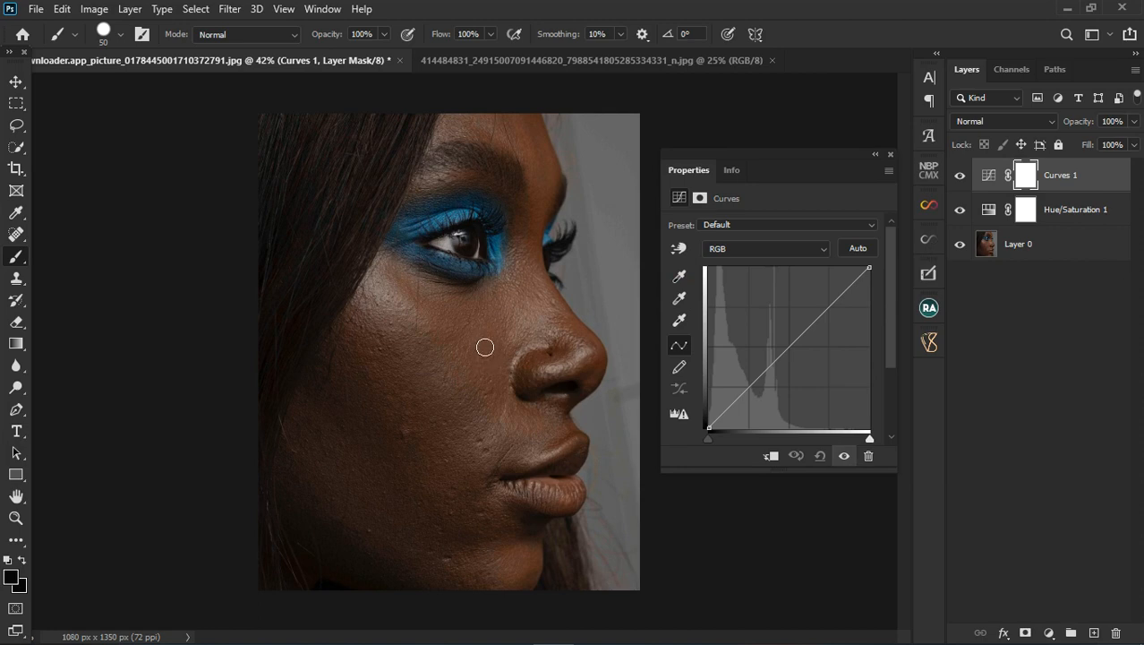
left_click(890, 154)
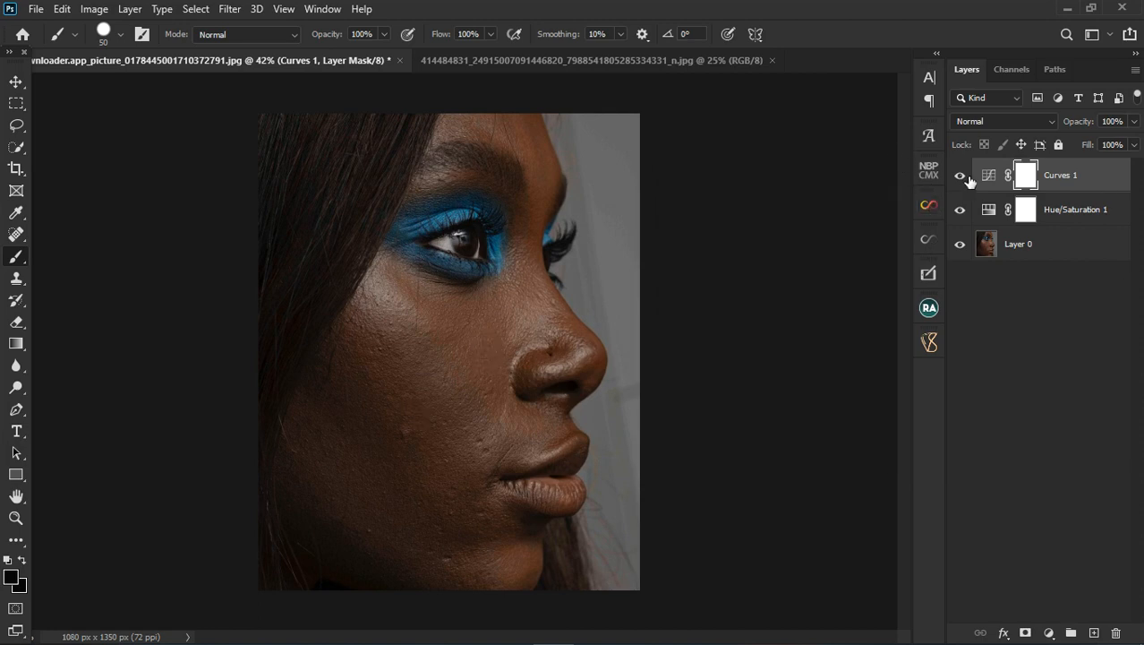
left_click(960, 175)
key("alt+bracketleft")
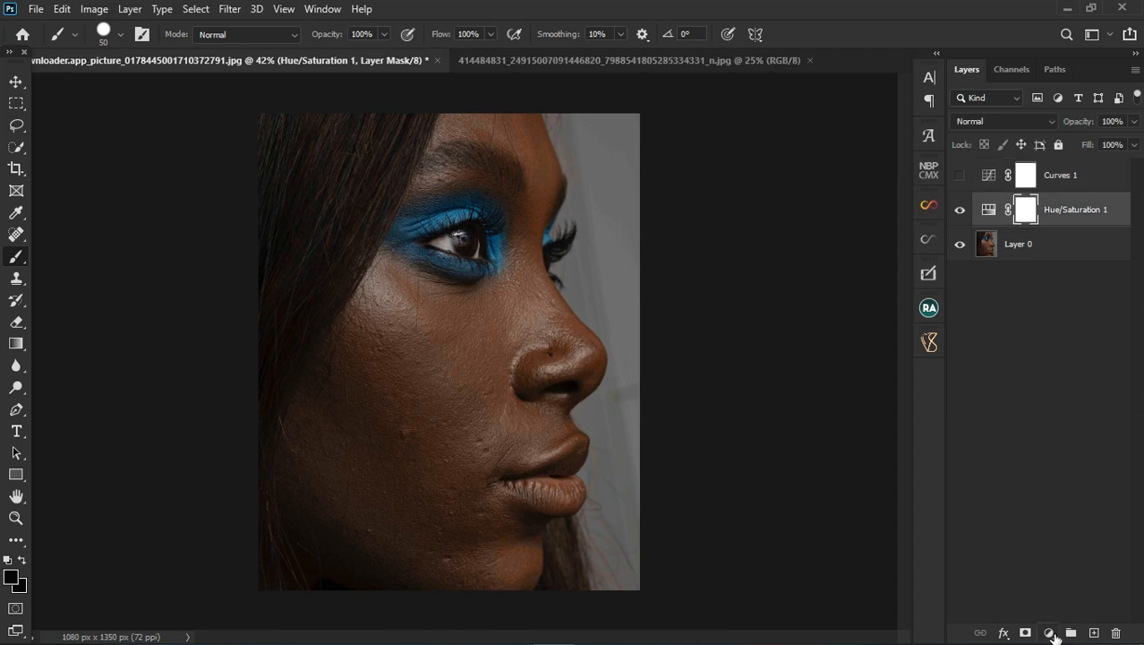
Add a second Hue/Saturation adjustment layer directly above Hue/Saturation 1 and delete the hidden Curves layer
left_click(1049, 633)
left_click(1059, 469)
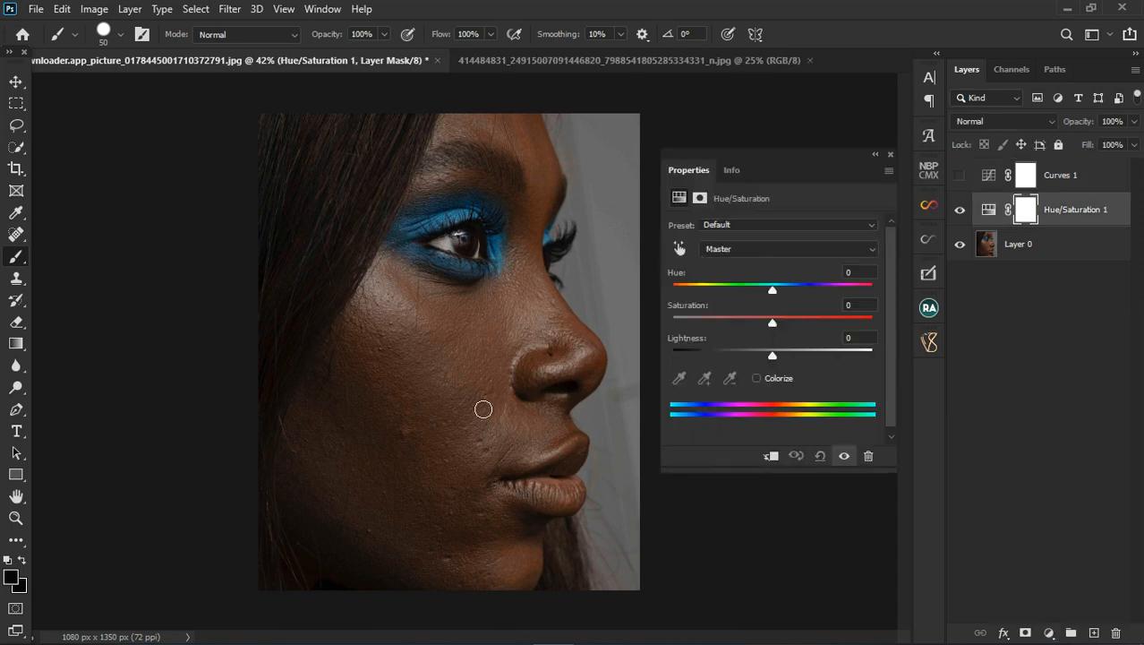
left_click(1082, 178)
key("Delete")
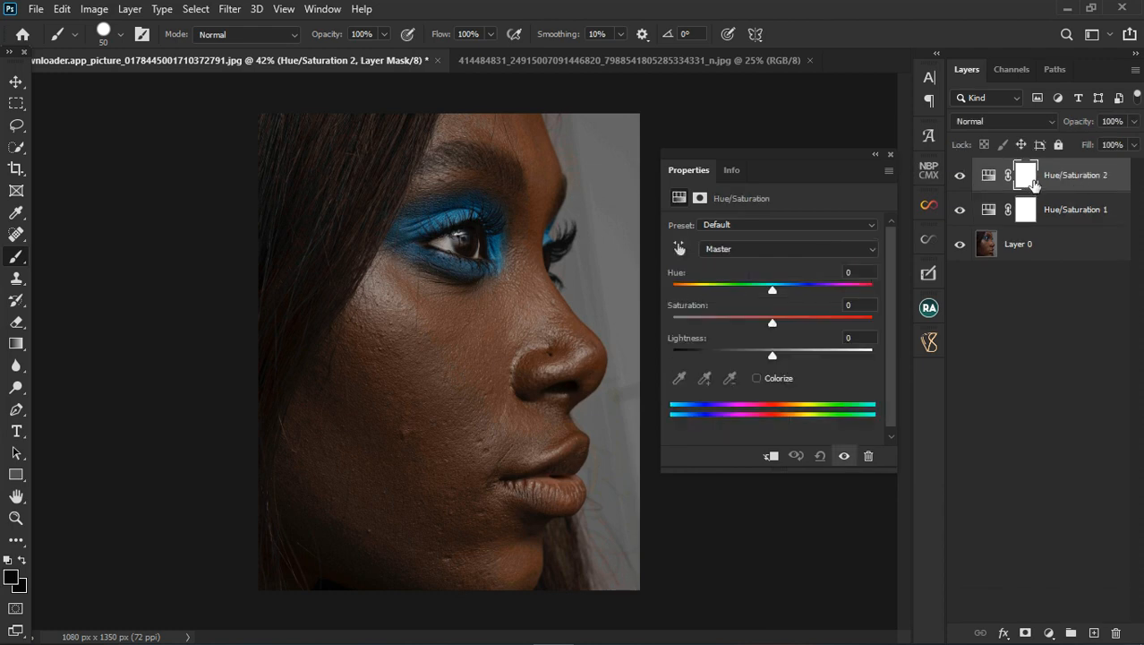
Mask the Hue/Saturation 2 layer with a Color Range selection sampled from the dark cheek and jaw skin, using a fuzziness of 14
left_click(208, 11)
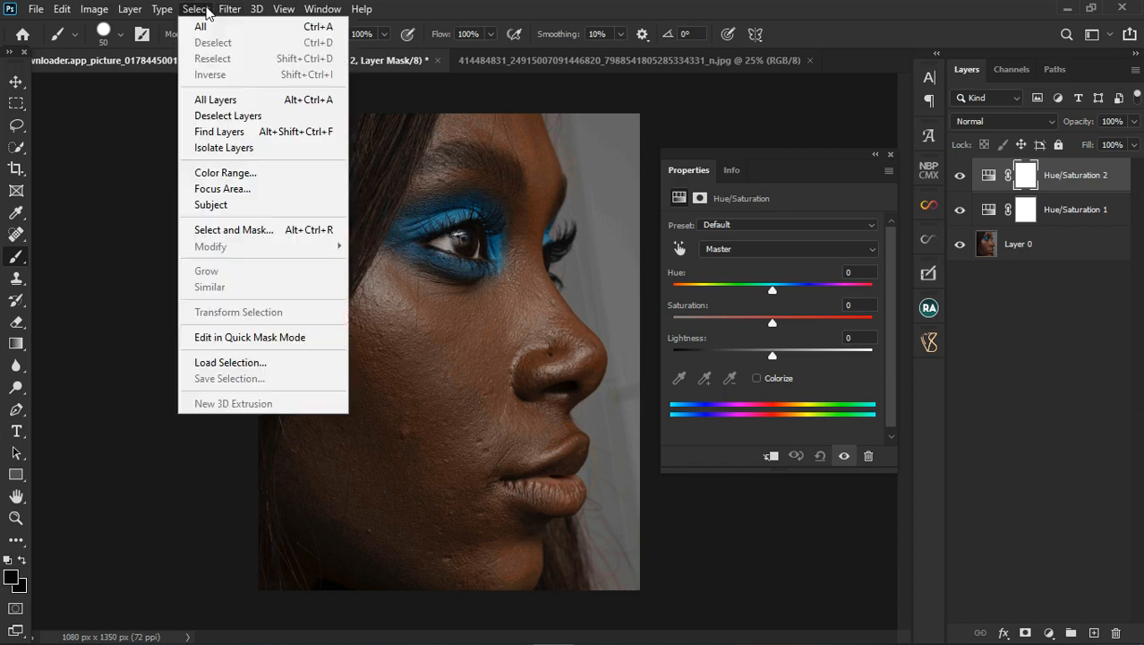
left_click(216, 176)
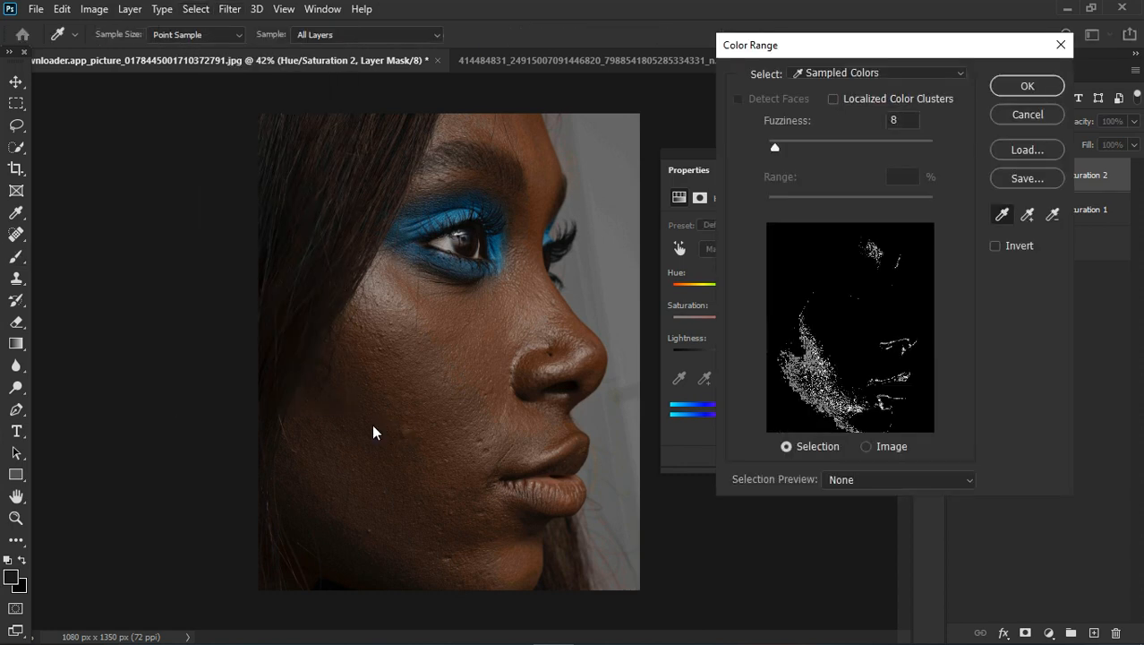
left_click(375, 510)
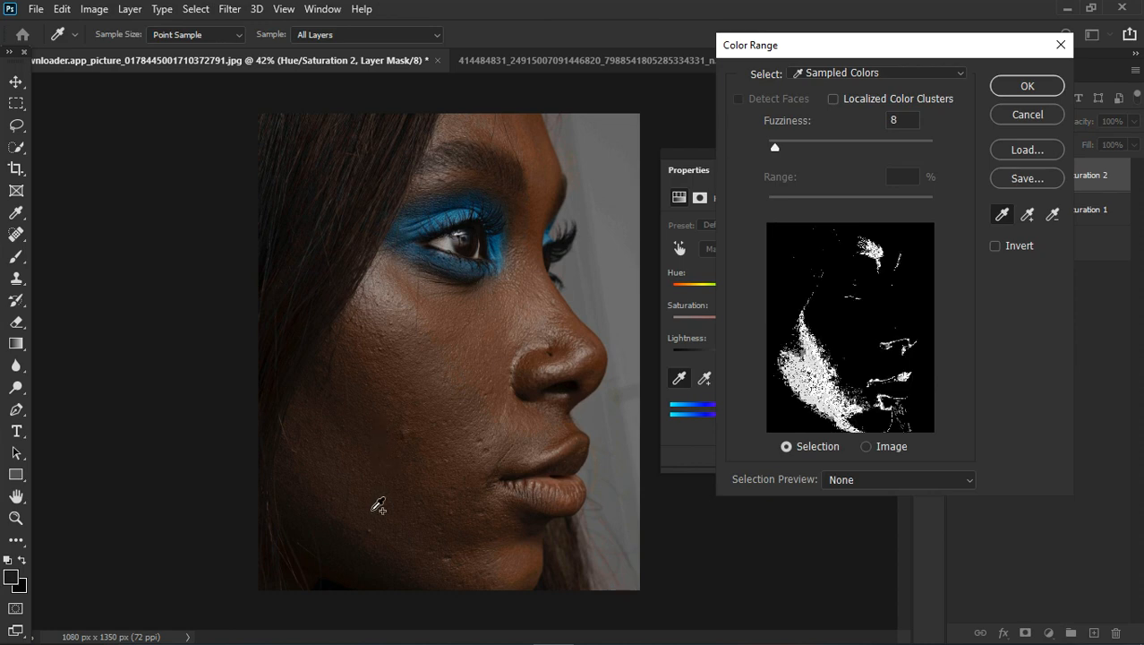
left_click(333, 493)
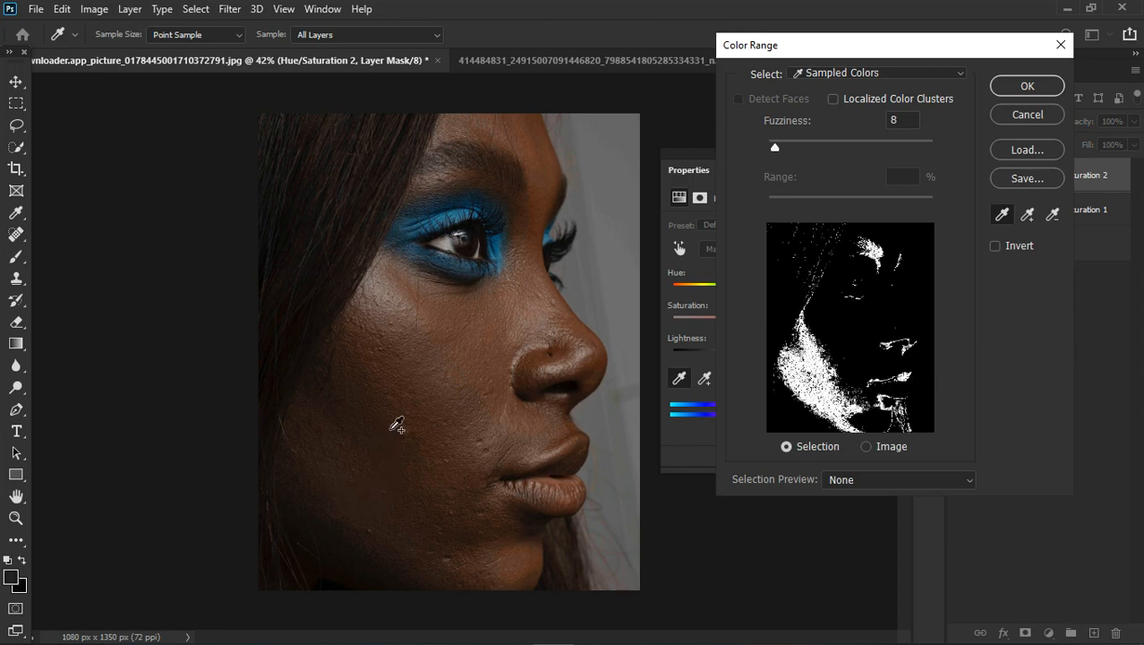
left_click(462, 419)
left_click(458, 417)
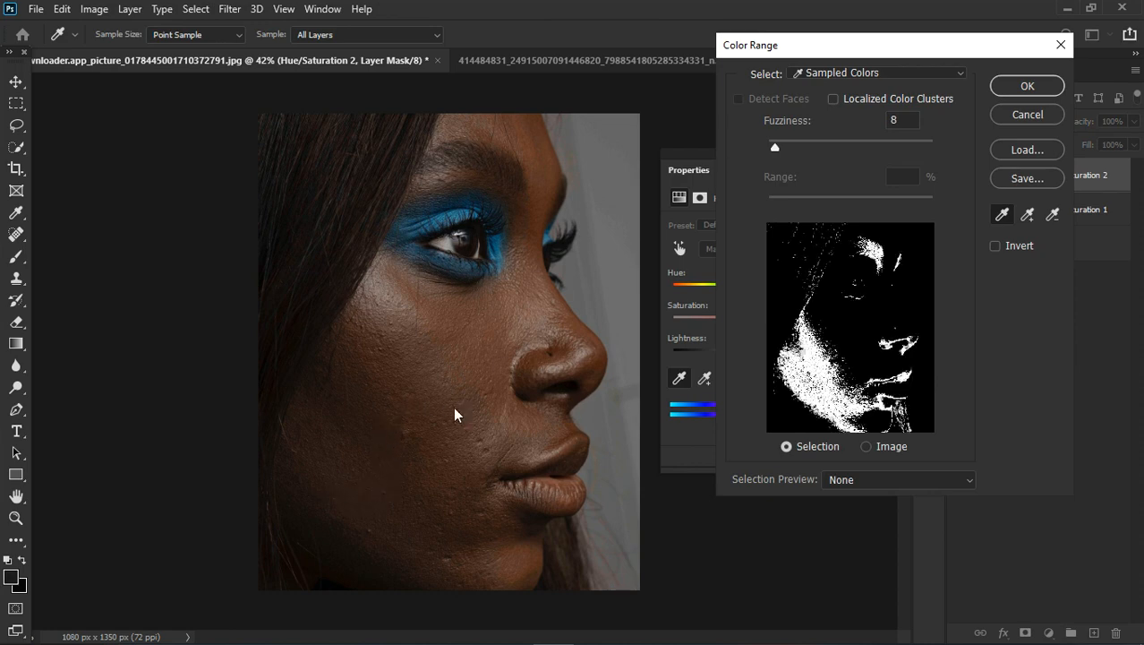
left_click(478, 421)
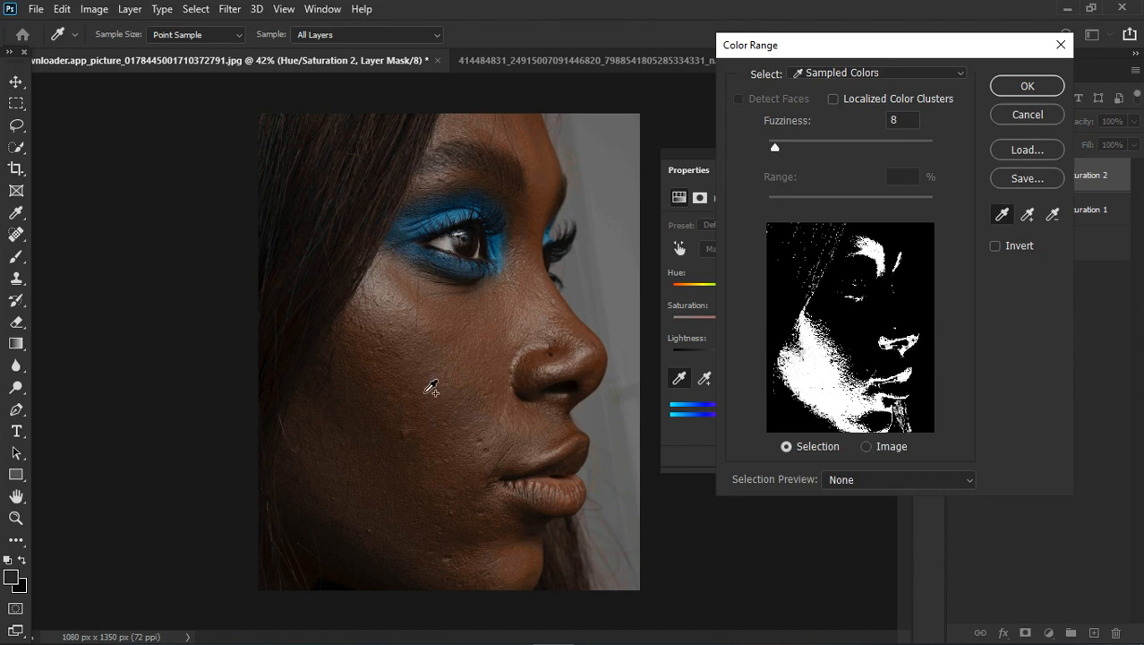
left_click_drag(776, 148, 780, 150)
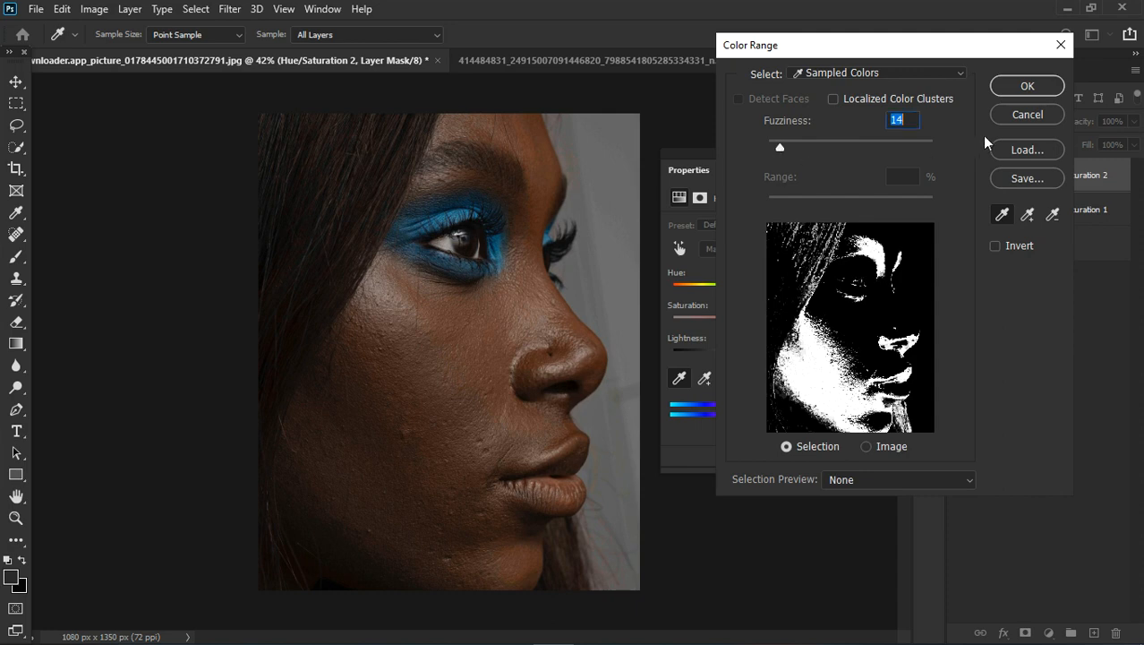
left_click(1027, 86)
key("b")
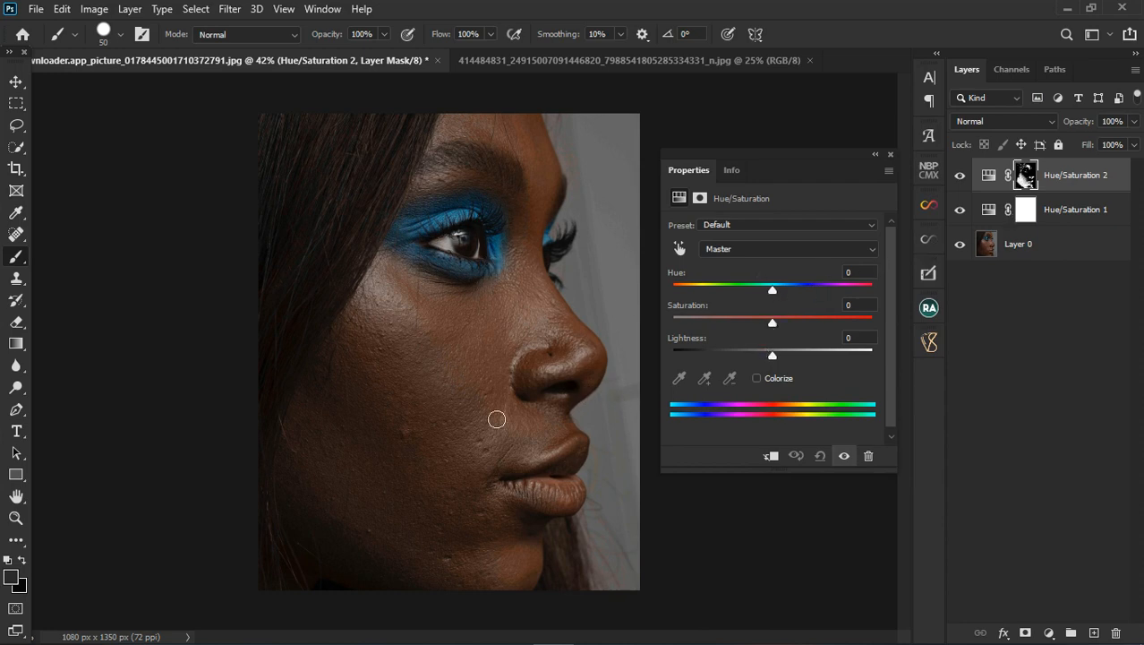
Set the Hue/Saturation 2 adjustment to hue +2 and saturation +17 and close its settings
scroll(411, 477, "up", 2)
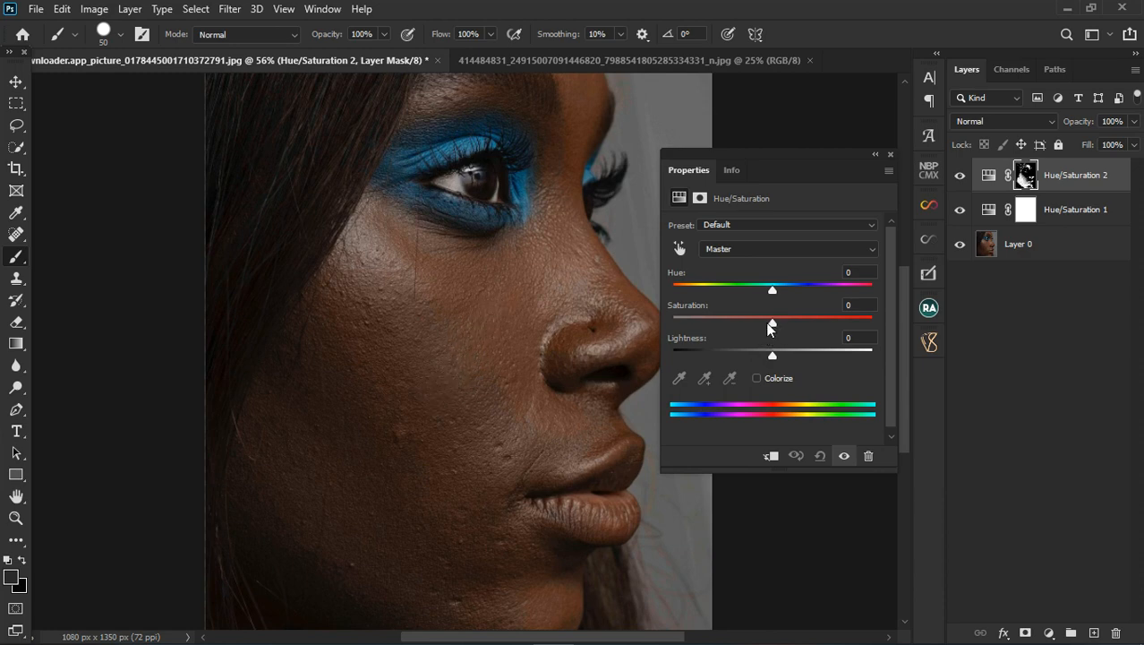
left_click(772, 324)
left_click_drag(785, 326, 791, 326)
mouse_move(773, 289)
left_mouse_down()
mouse_move(765, 293)
mouse_move(773, 290)
left_mouse_up()
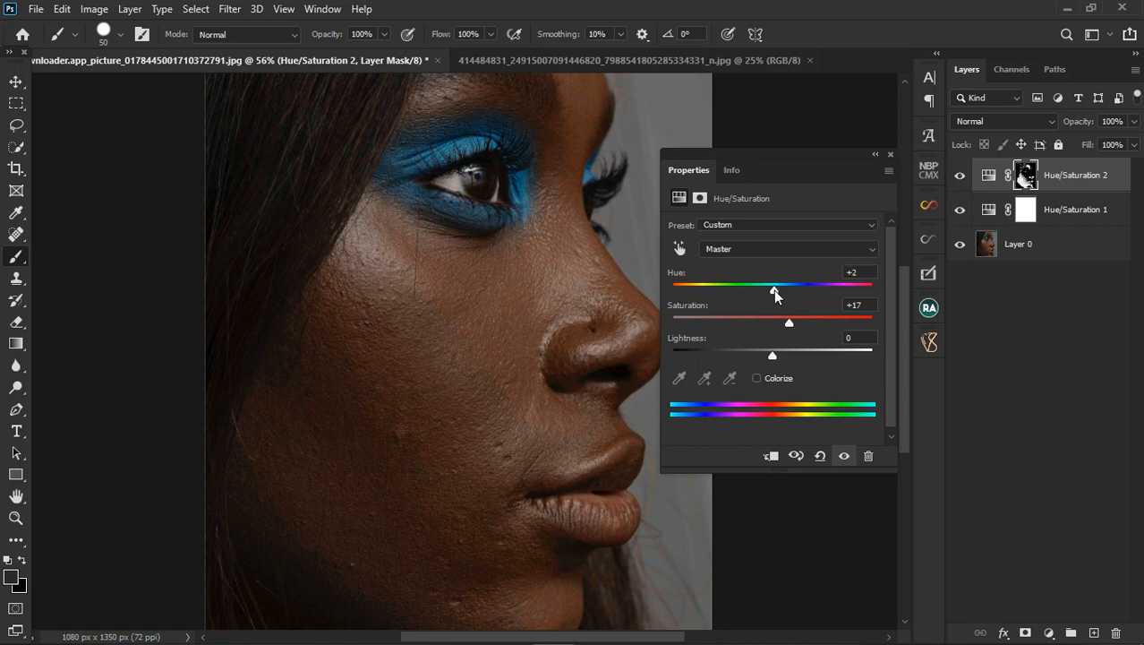
left_click(890, 155)
Add a Curves adjustment layer on top and replace its mask with a copy of the Hue/Saturation 2 mask
left_click(1050, 632)
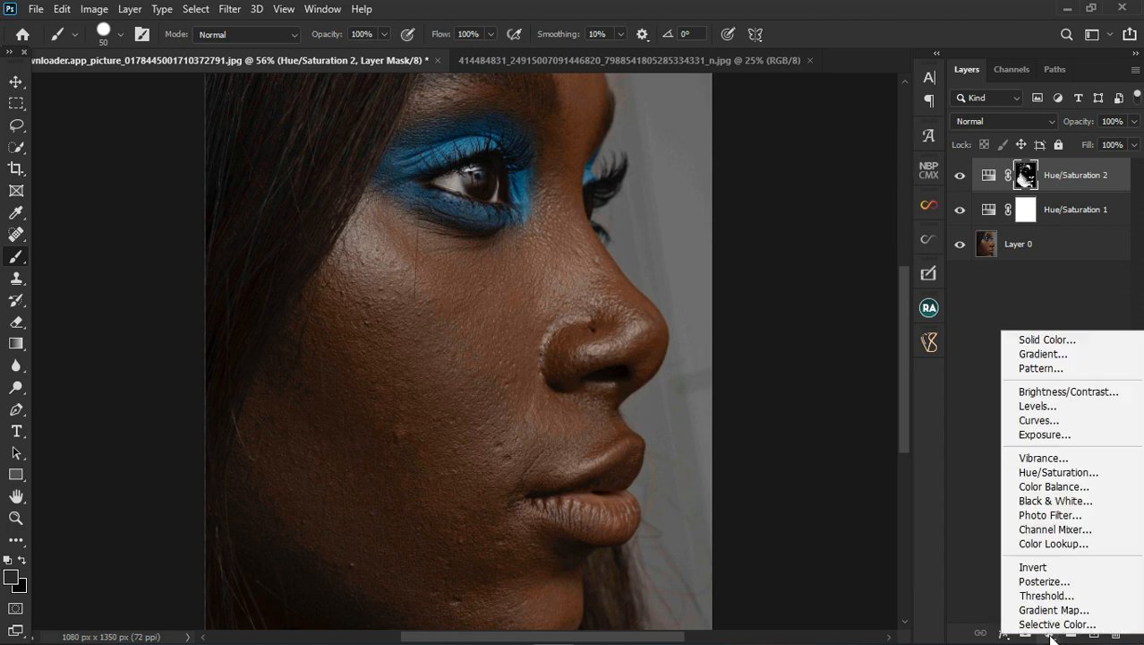
left_click(1031, 422)
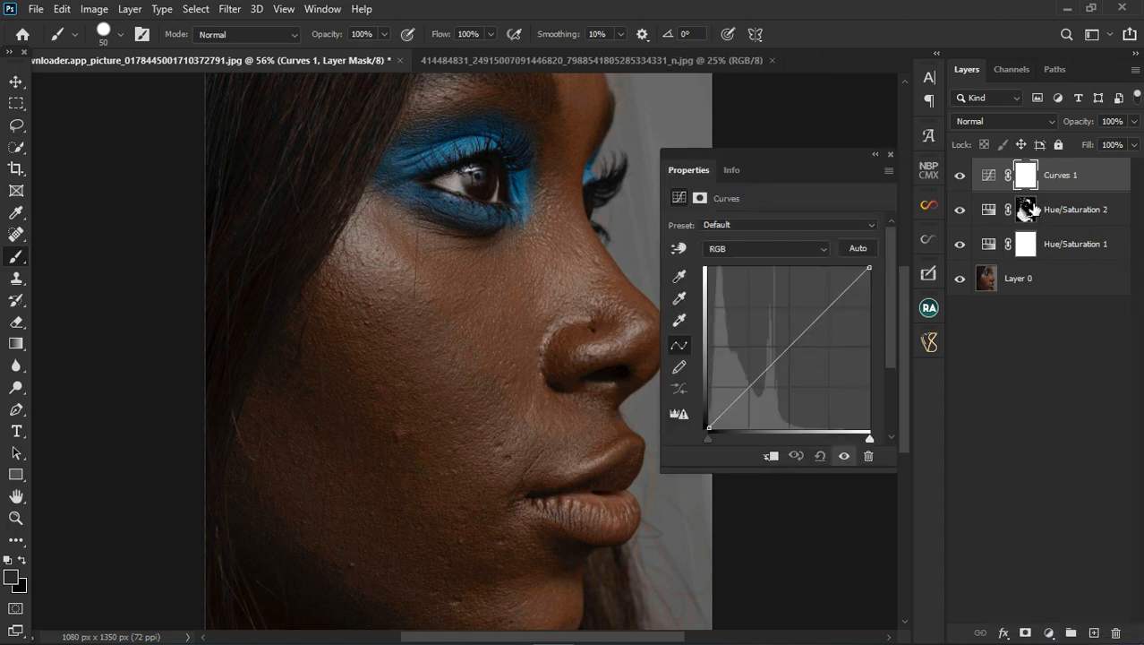
left_click_drag(1028, 206, 1030, 182)
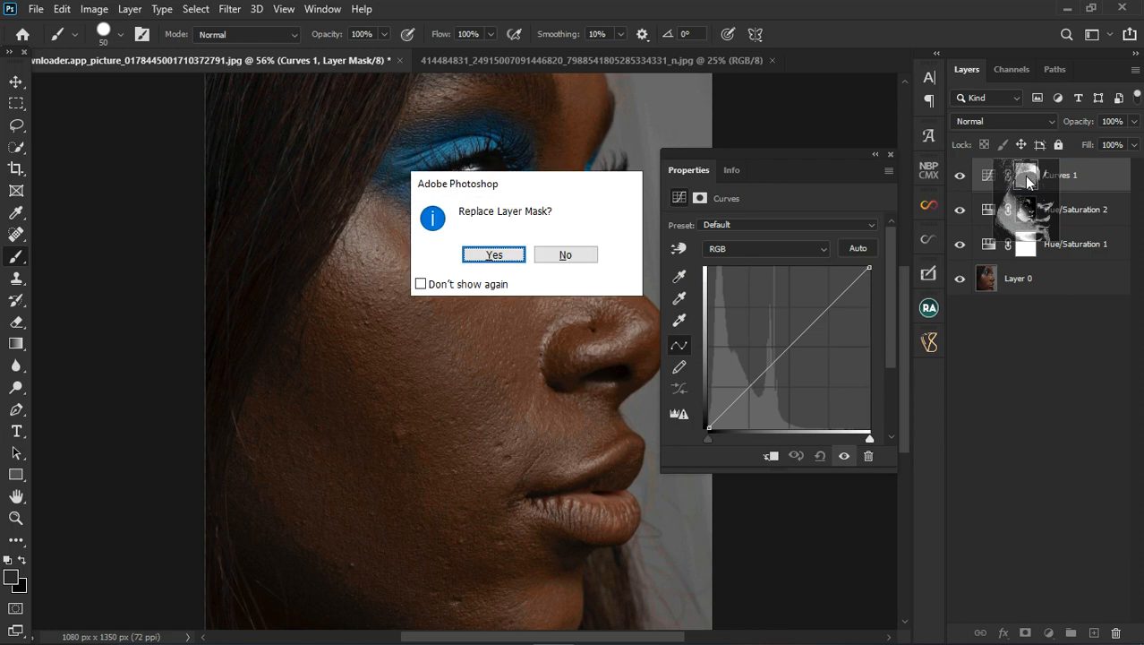
left_click(496, 256)
Feather the Curves layer's mask slightly and brighten the masked skin by moving the RGB curve's white point inward
scroll(431, 436, "down", 3)
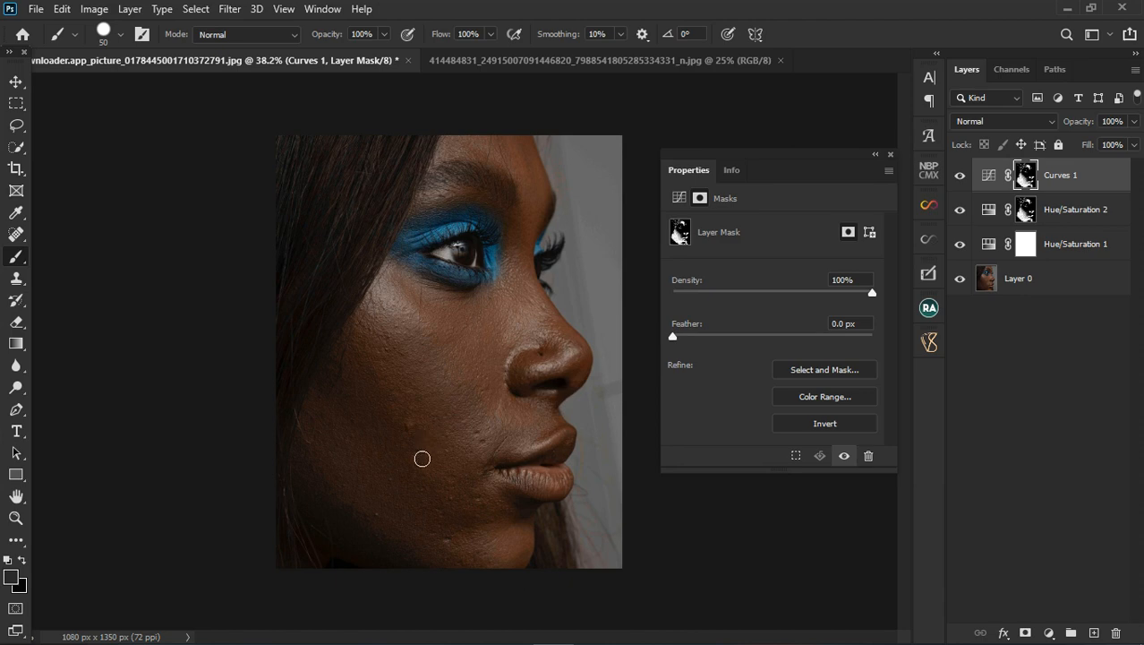
scroll(422, 458, "up", 1)
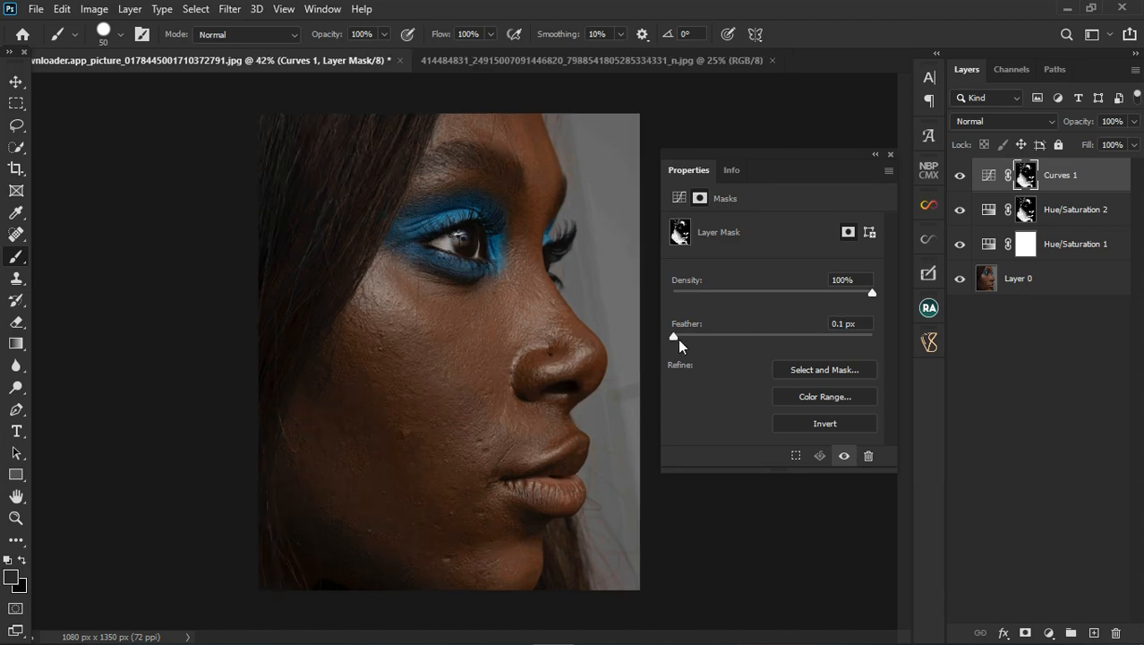
left_click_drag(678, 340, 691, 340)
left_click(985, 178)
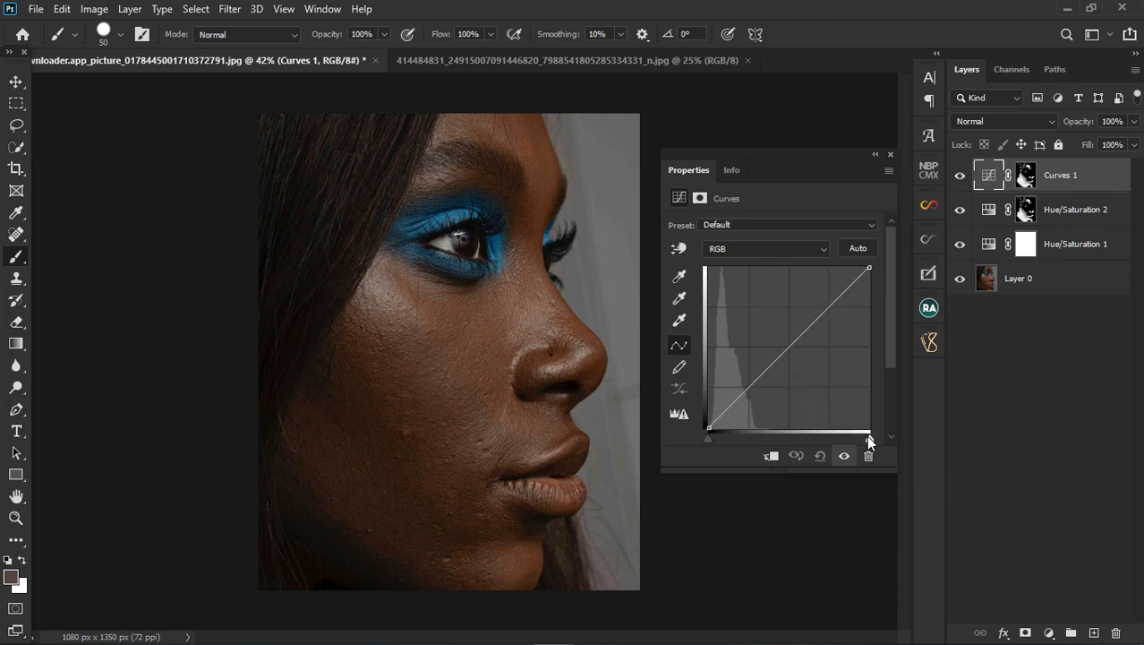
left_click_drag(868, 440, 851, 439)
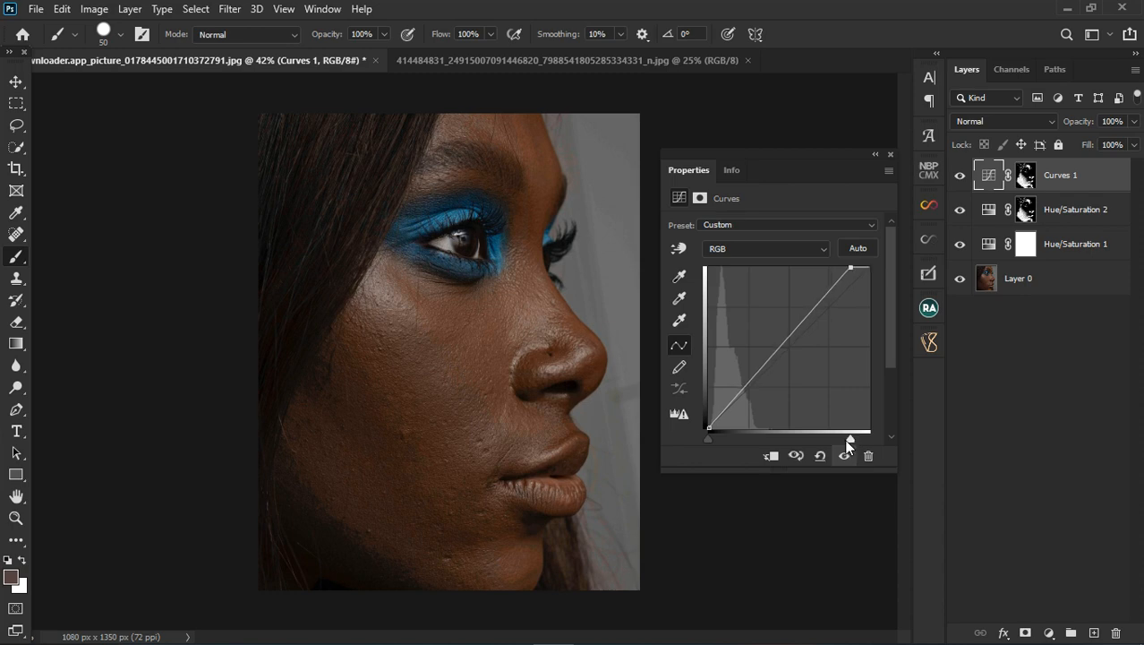
left_click(890, 155)
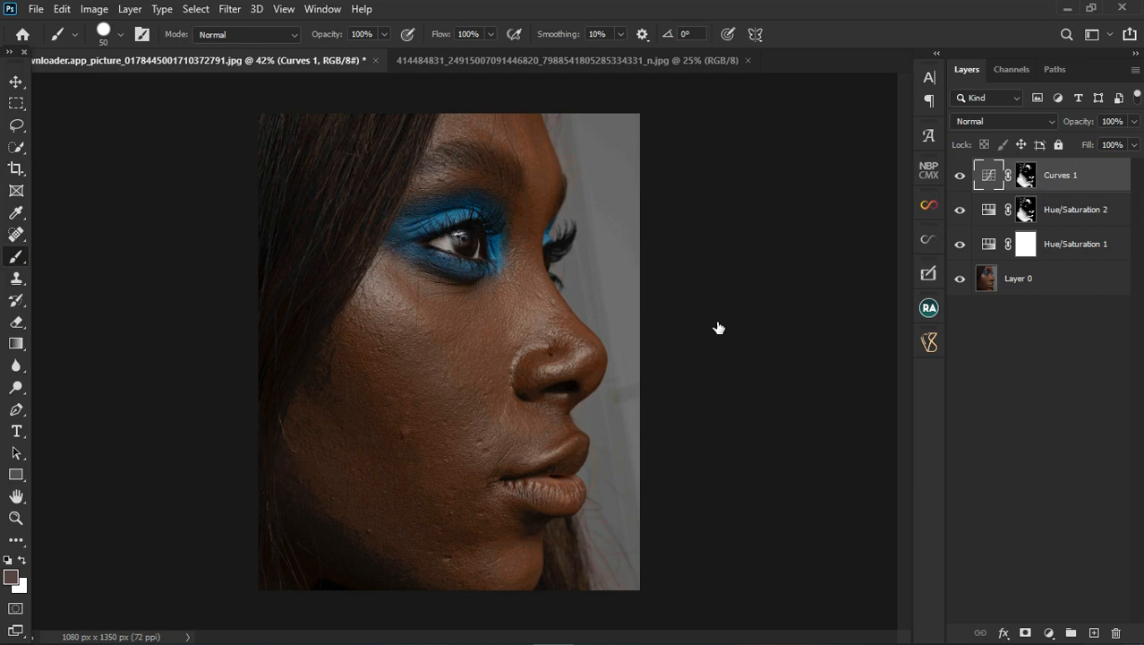
Paint white on the Curves 1 mask with a 125 px brush over the dark skin along the lower jaw
key("bracketright")
key("bracketright")
key("bracketright")
key("bracketright")
key("bracketright")
key("bracketright")
key("bracketright")
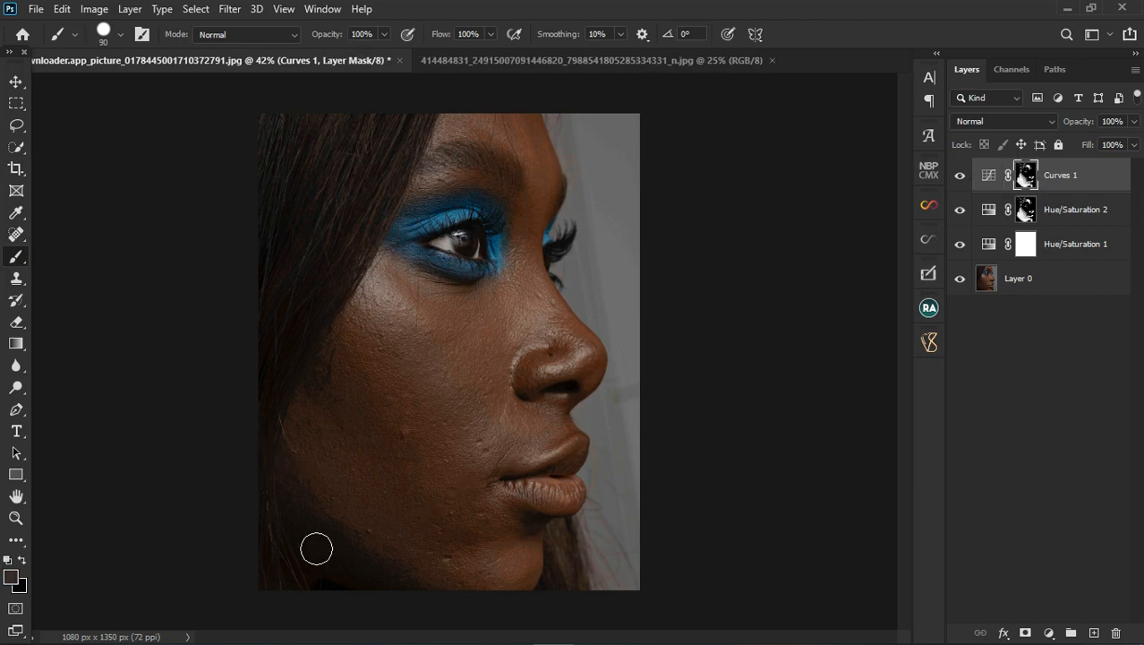
key("bracketleft")
key("bracketleft")
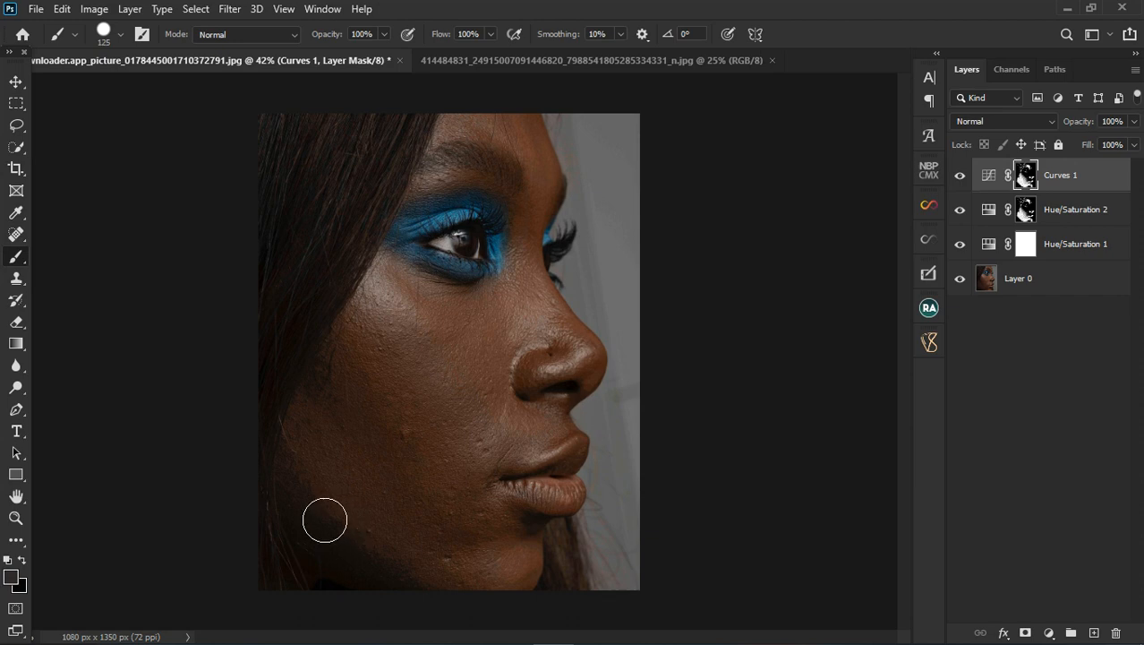
left_click(1030, 179, "alt")
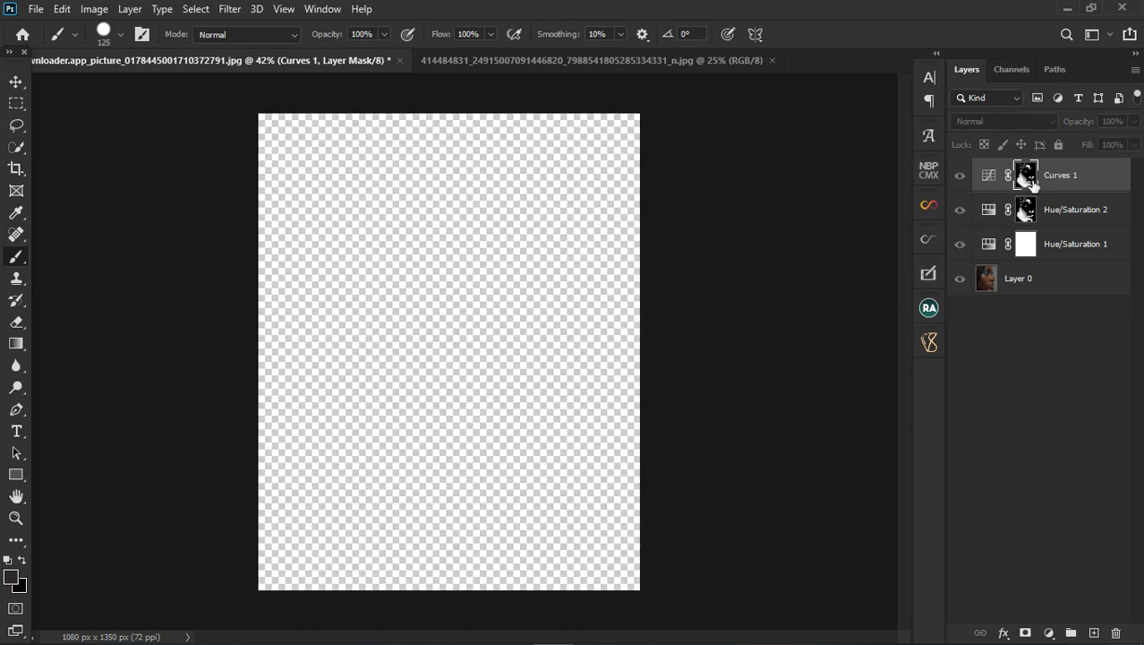
left_click(1029, 179, "alt")
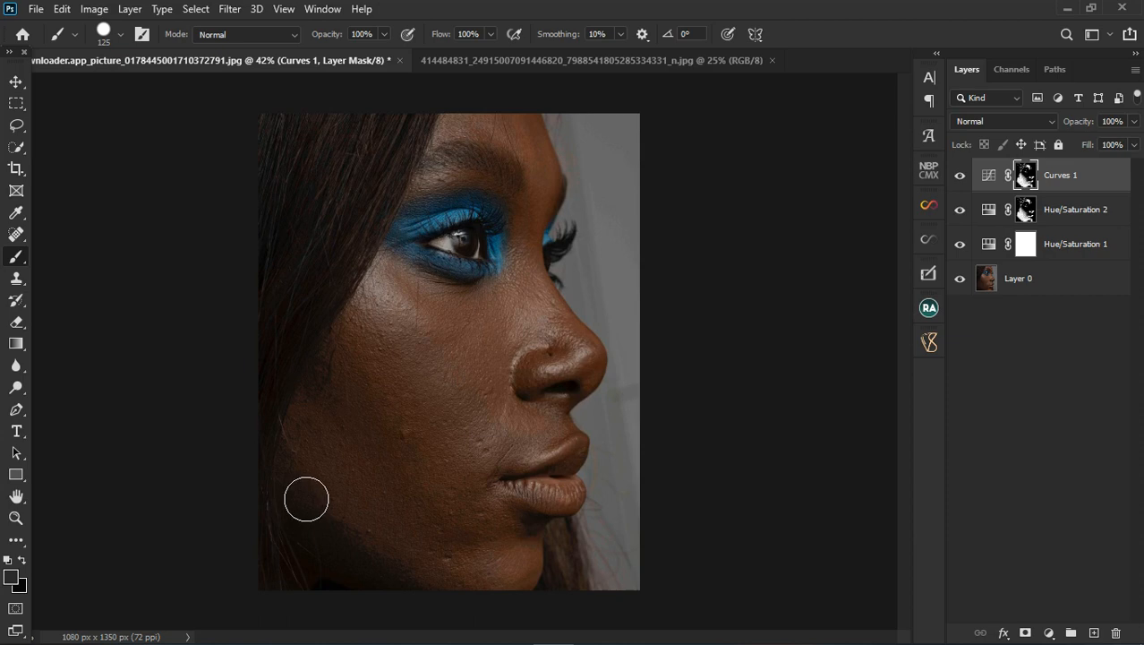
left_click(23, 561)
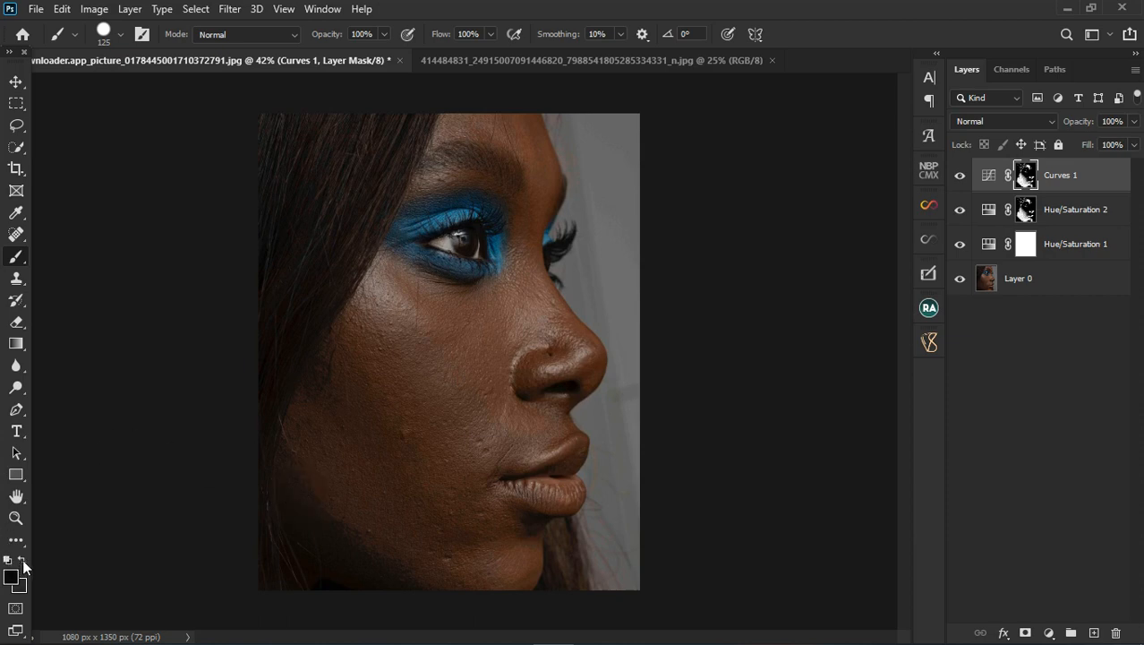
left_click(22, 562)
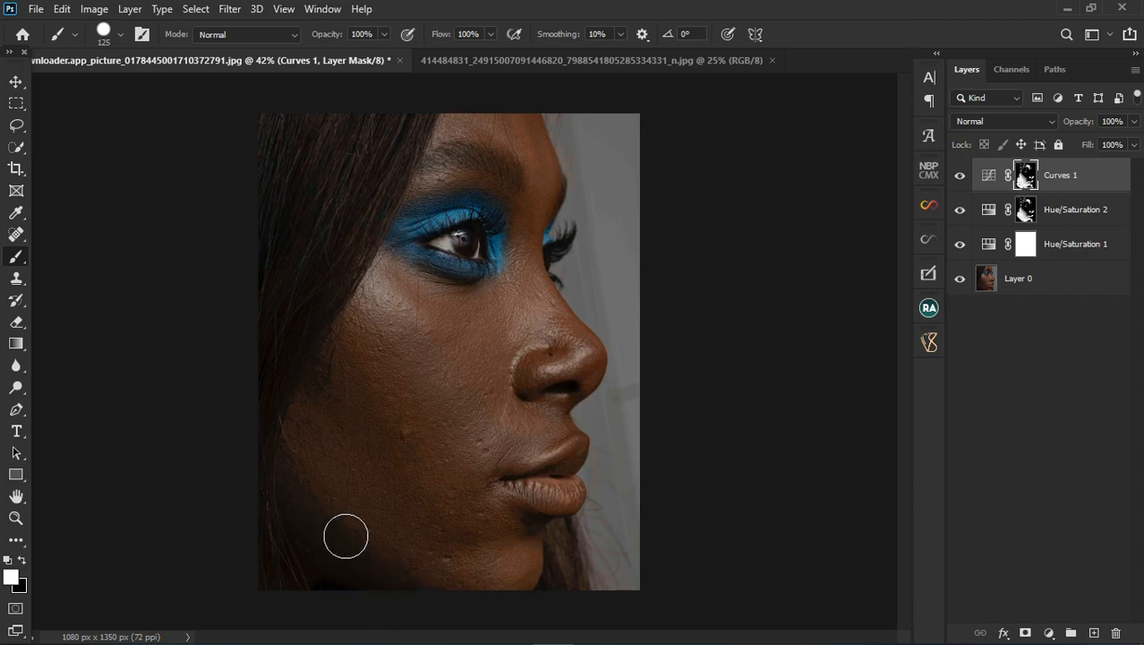
mouse_move(327, 508)
left_mouse_down()
mouse_move(354, 559)
mouse_move(321, 482)
mouse_move(350, 548)
mouse_move(424, 607)
left_mouse_up()
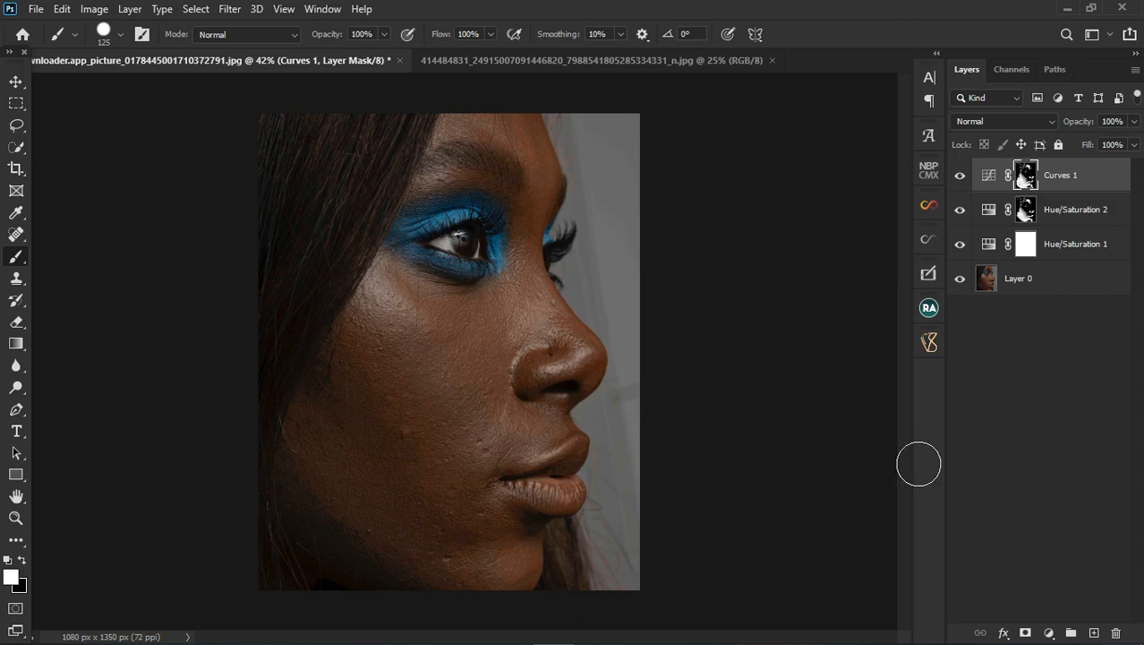
Stamp all visible layers into a new top layer and group the three adjustment layers as "color correction"
left_click(1079, 186)
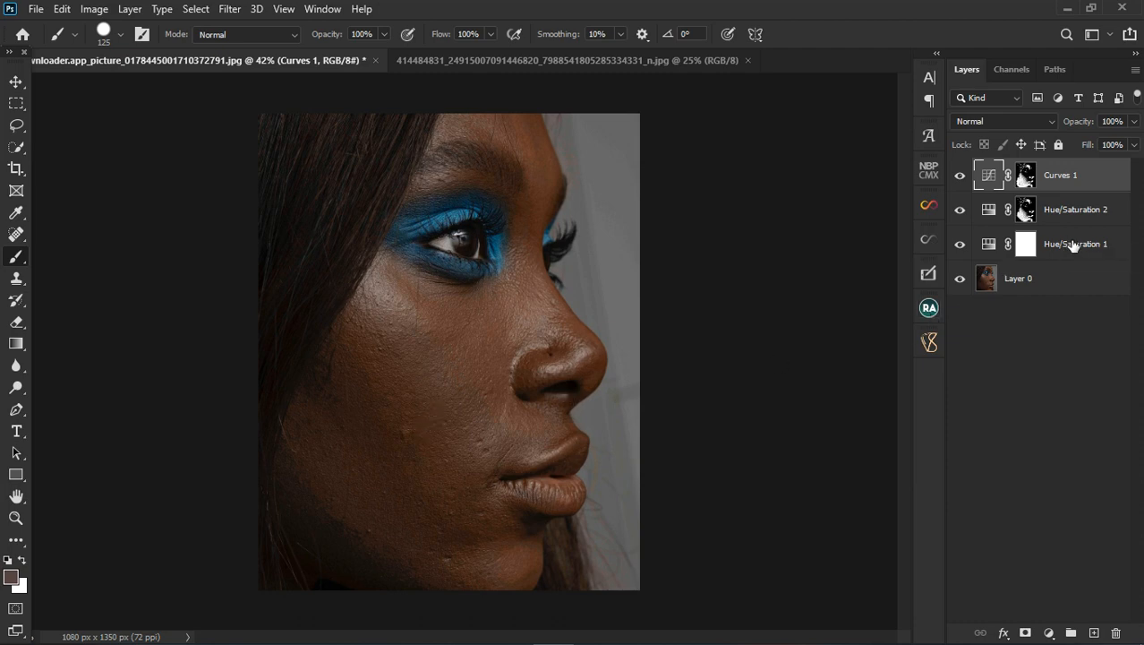
key("ctrl+shift+alt+e")
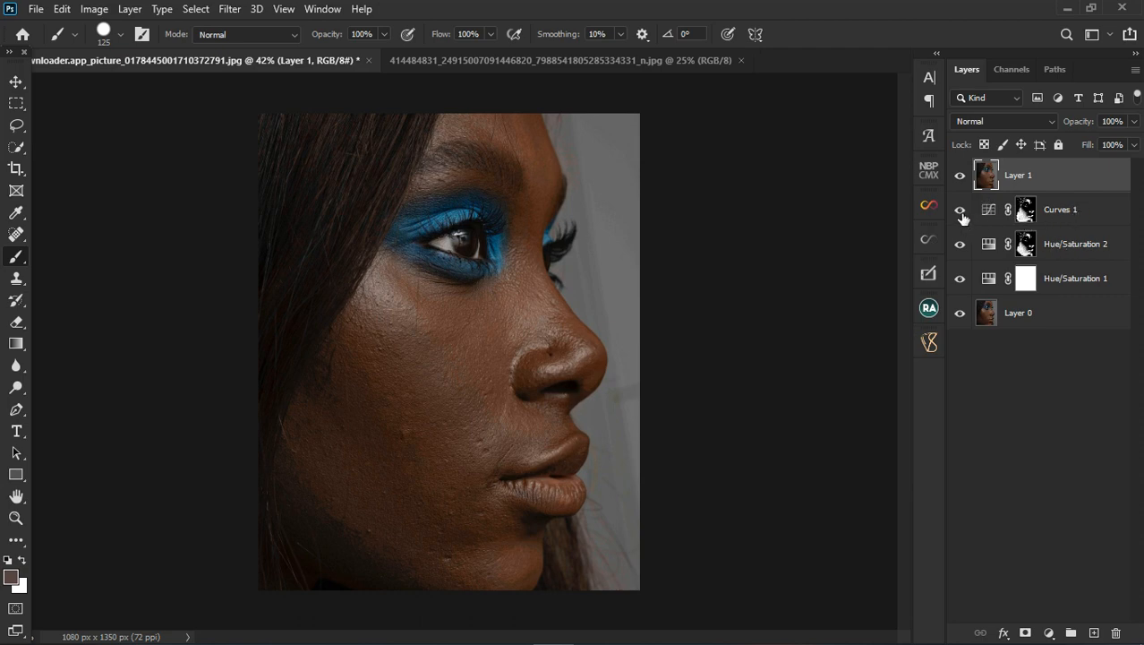
left_click(1089, 214)
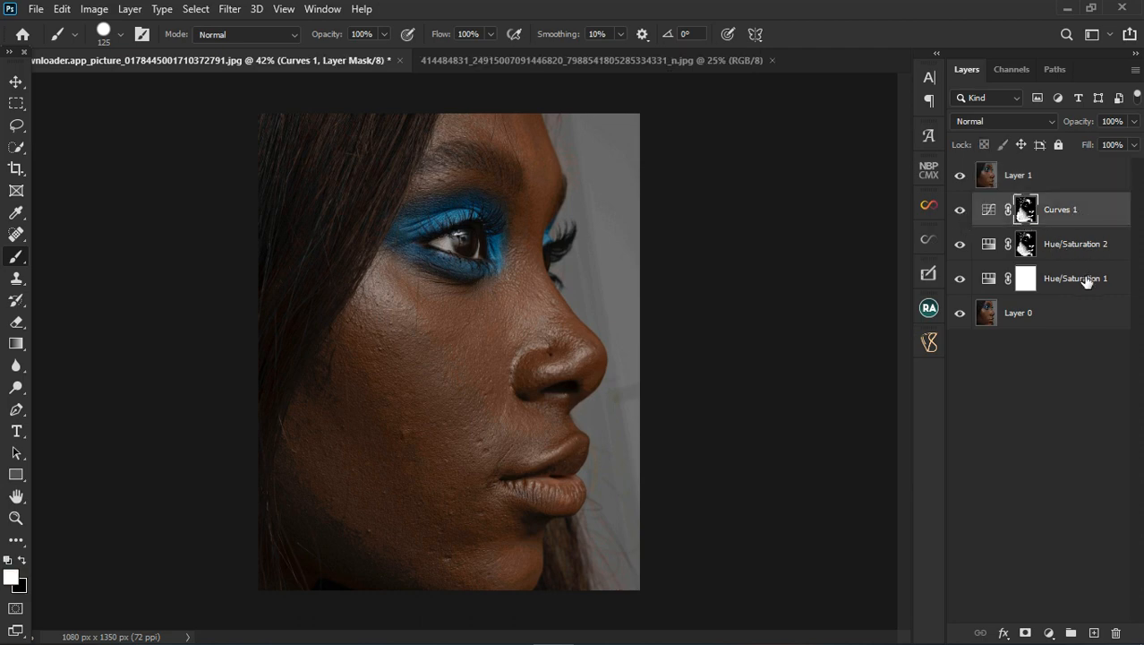
left_click(1086, 281, "shift")
left_click(1071, 632)
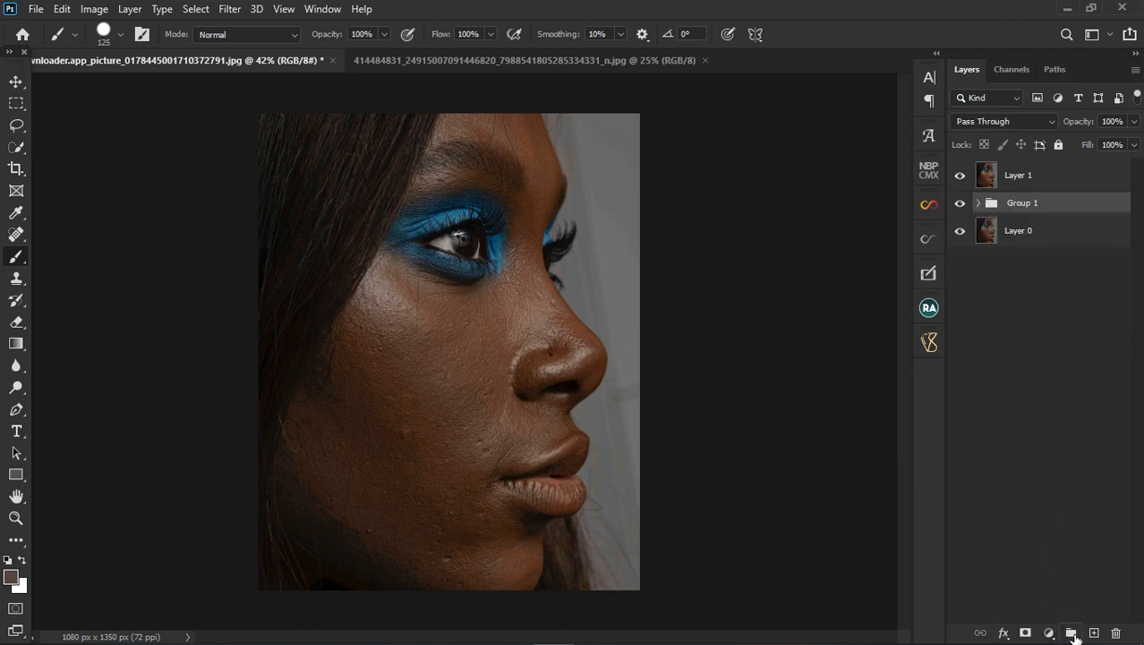
double_click(1038, 215)
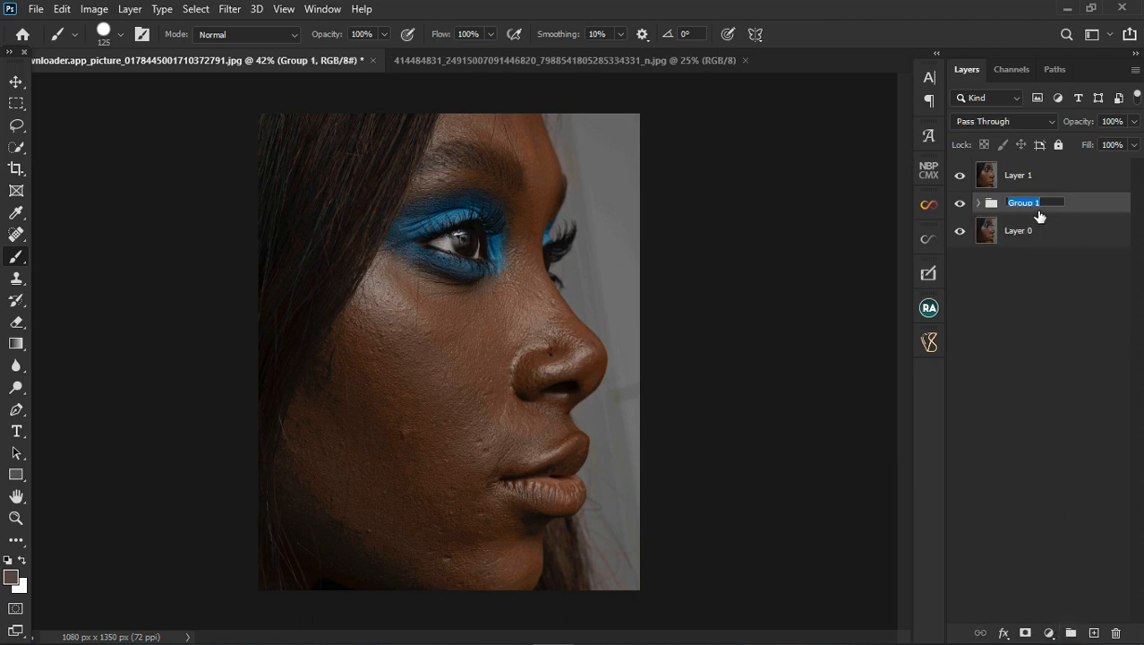
type("color correction")
key("Return")
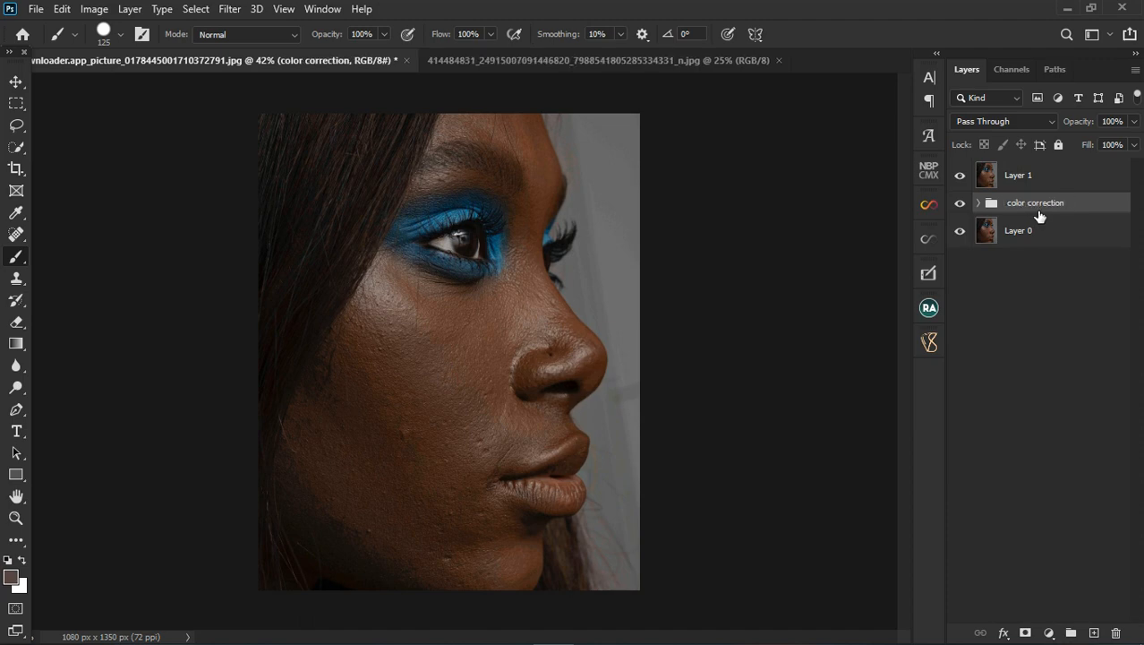
Hide the color correction group and compare the stamped Layer 1 with the original photo by toggling its visibility
left_click(1048, 179)
left_click(960, 203)
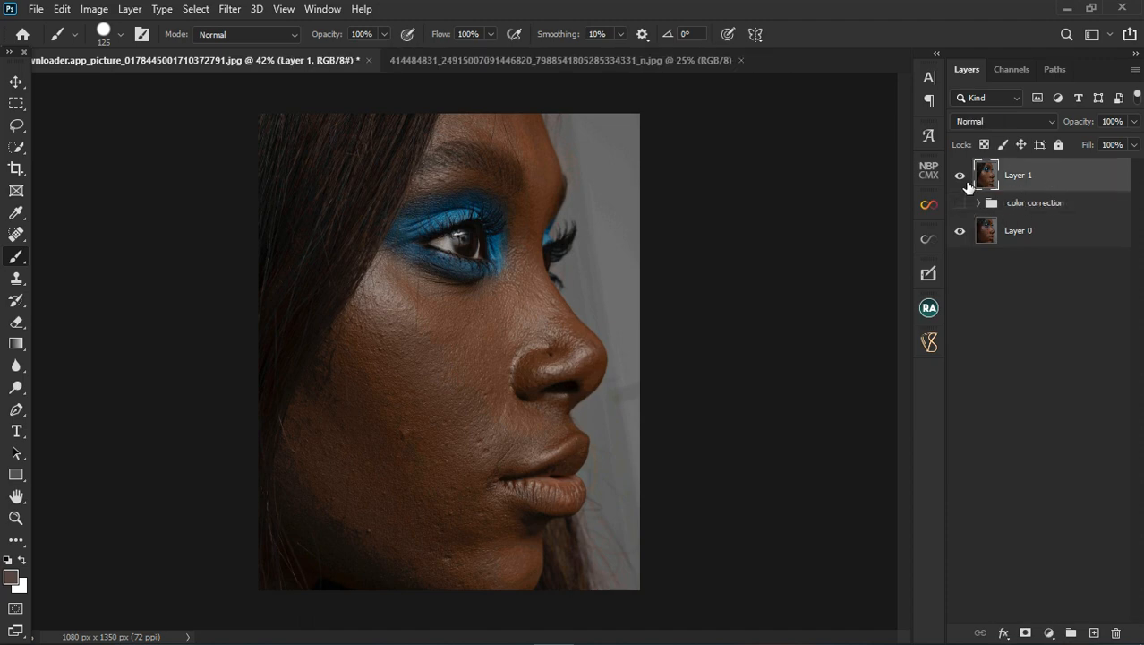
left_click(962, 177)
left_click(960, 176)
scroll(369, 423, "up", 3)
left_click(961, 177)
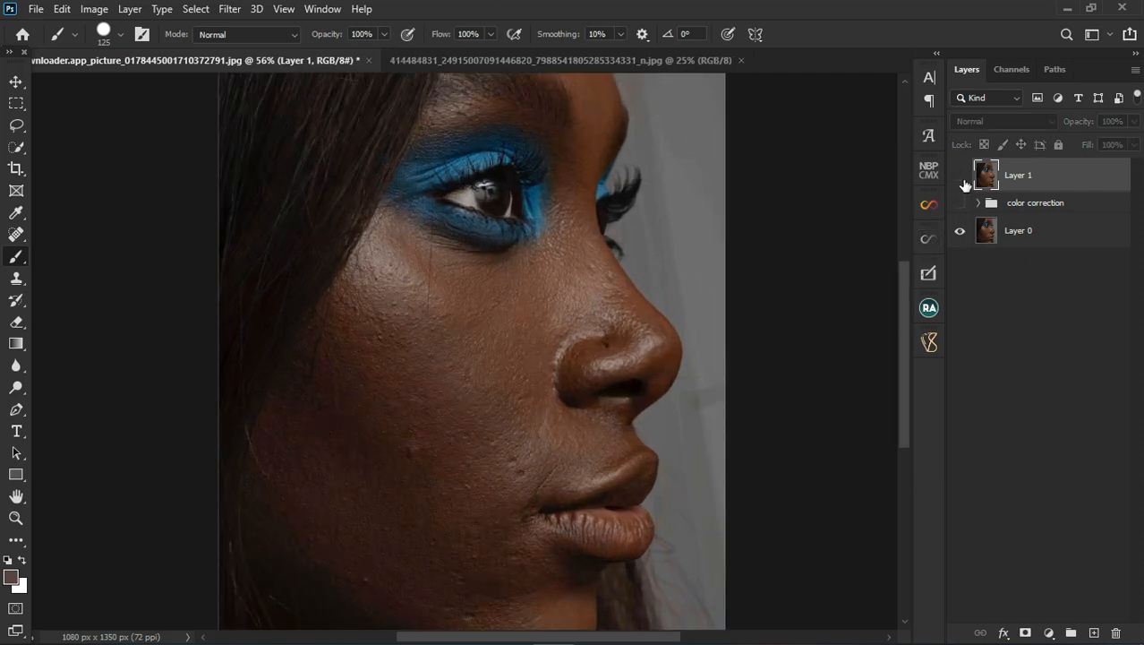
left_click(960, 177)
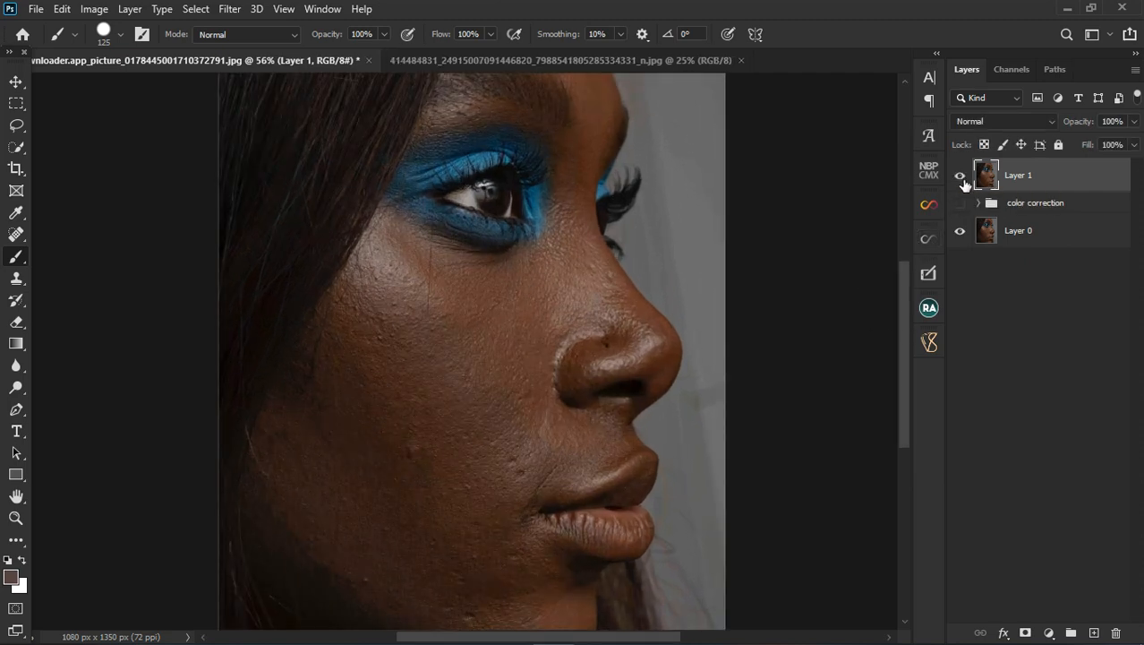
scroll(504, 261, "down", 2)
scroll(504, 260, "down", 1)
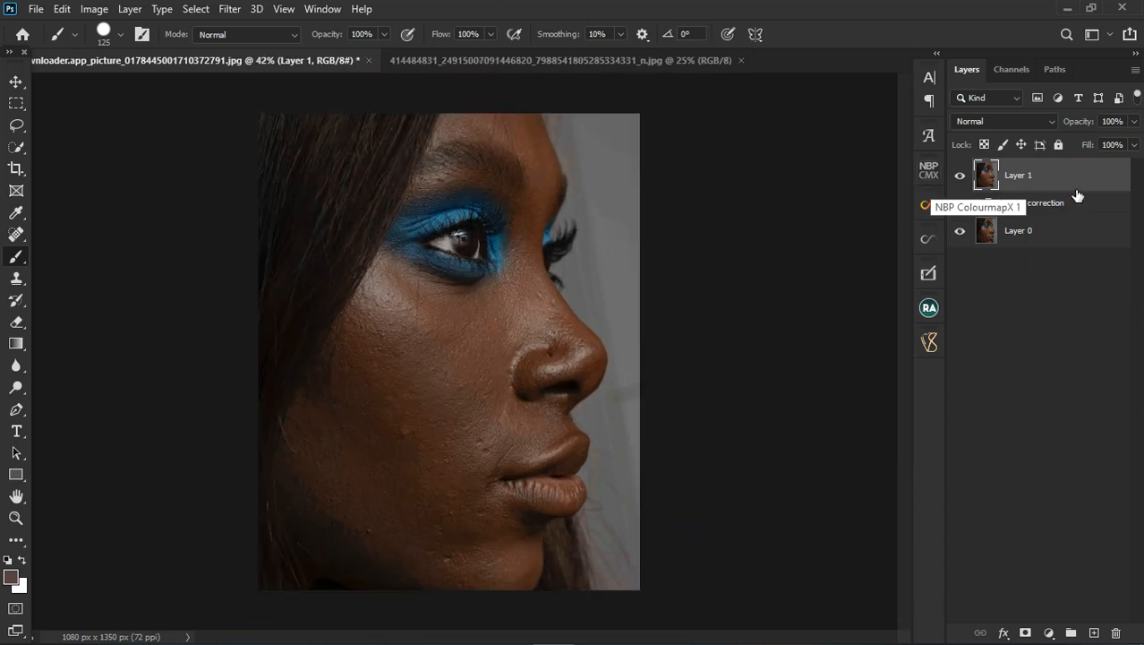
left_click(962, 178)
left_click(962, 178)
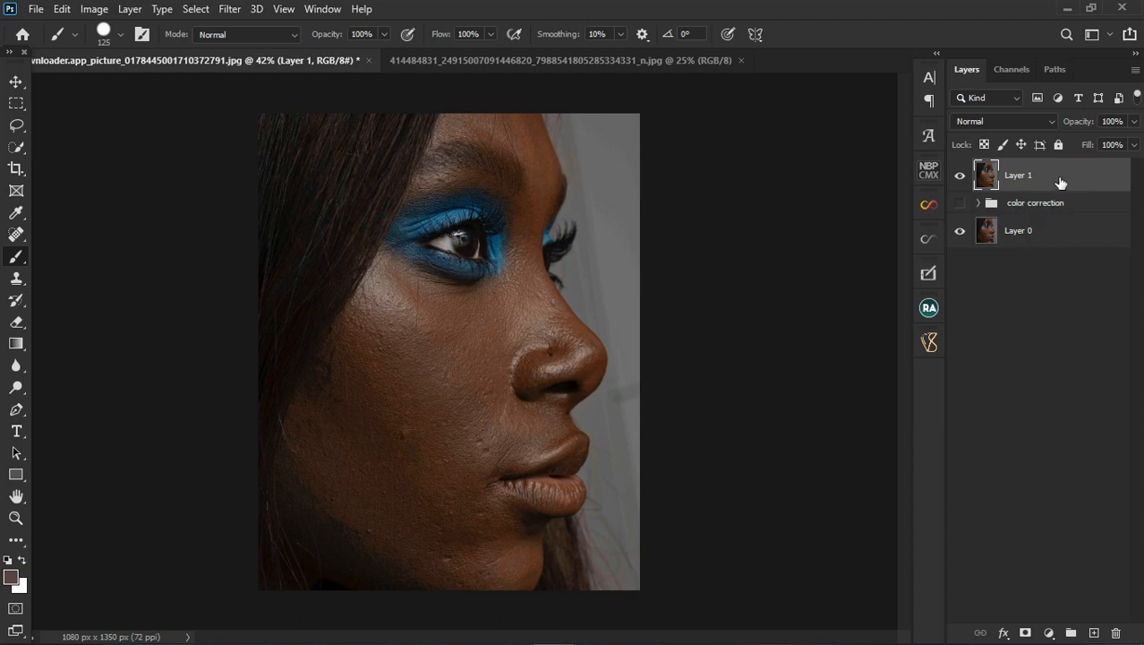
Duplicate Layer 1 twice and rename the lower copy "tone / color"
key("ctrl+j")
key("ctrl+j")
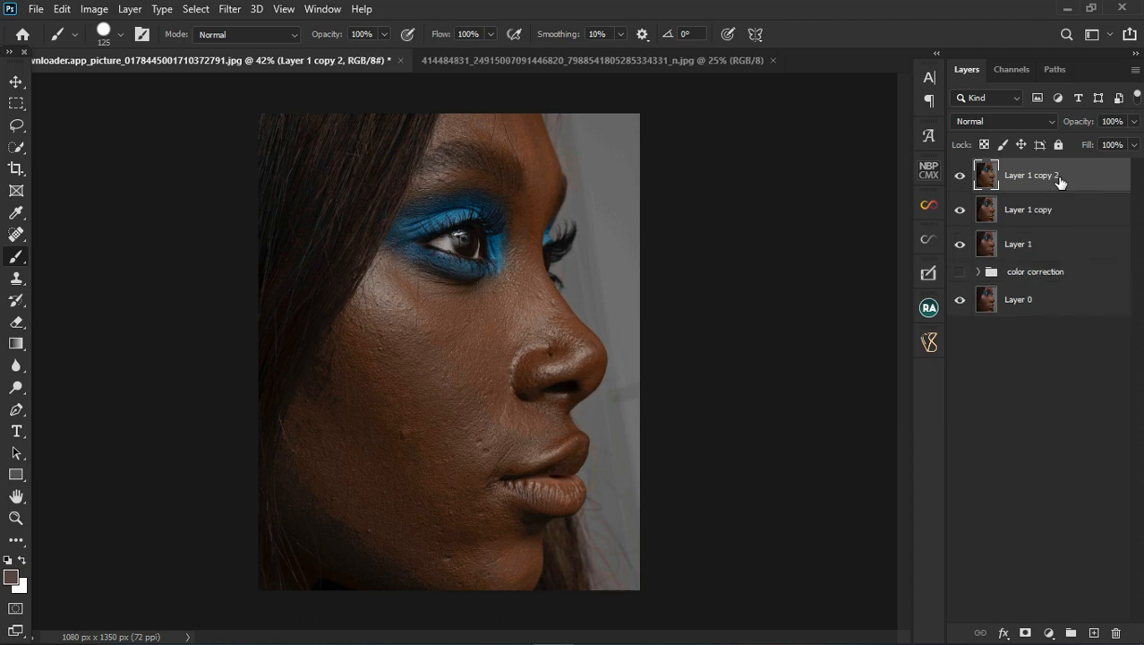
double_click(1031, 217)
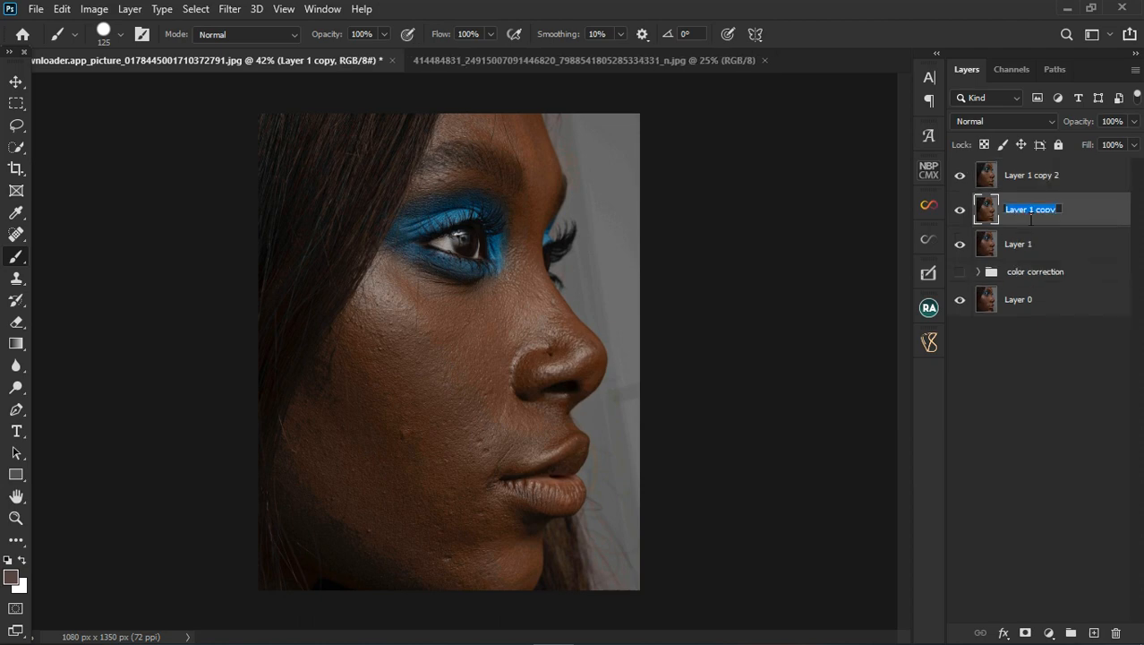
type("lor")
key("Return")
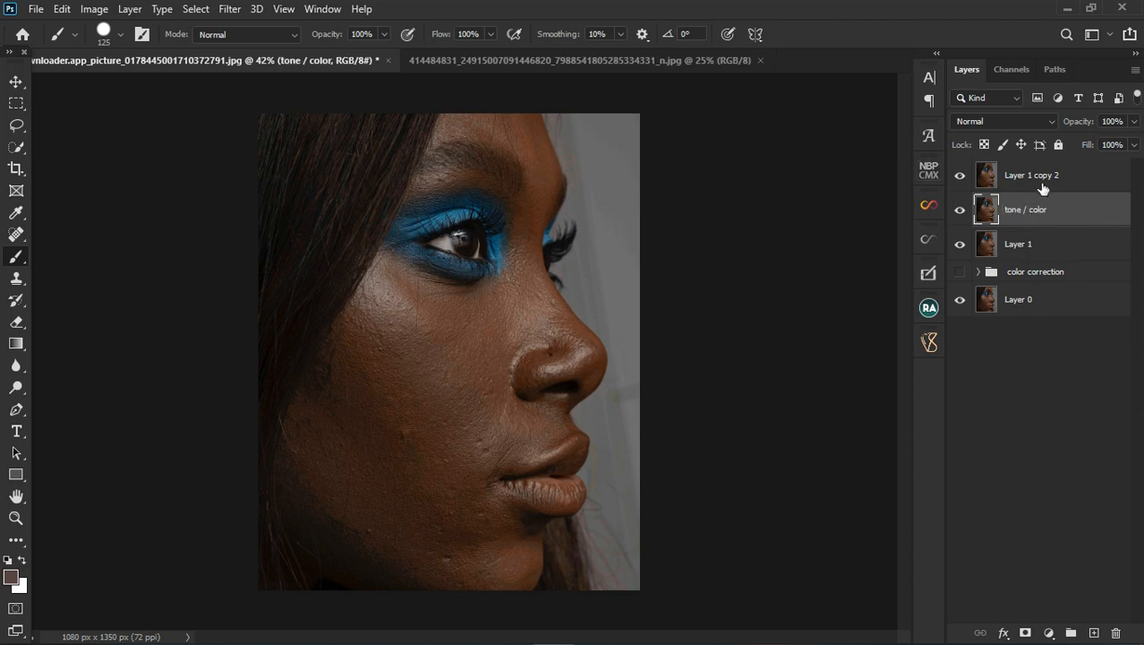
Rename the topmost copy of Layer 1 "texture"
double_click(1042, 177)
type("e")
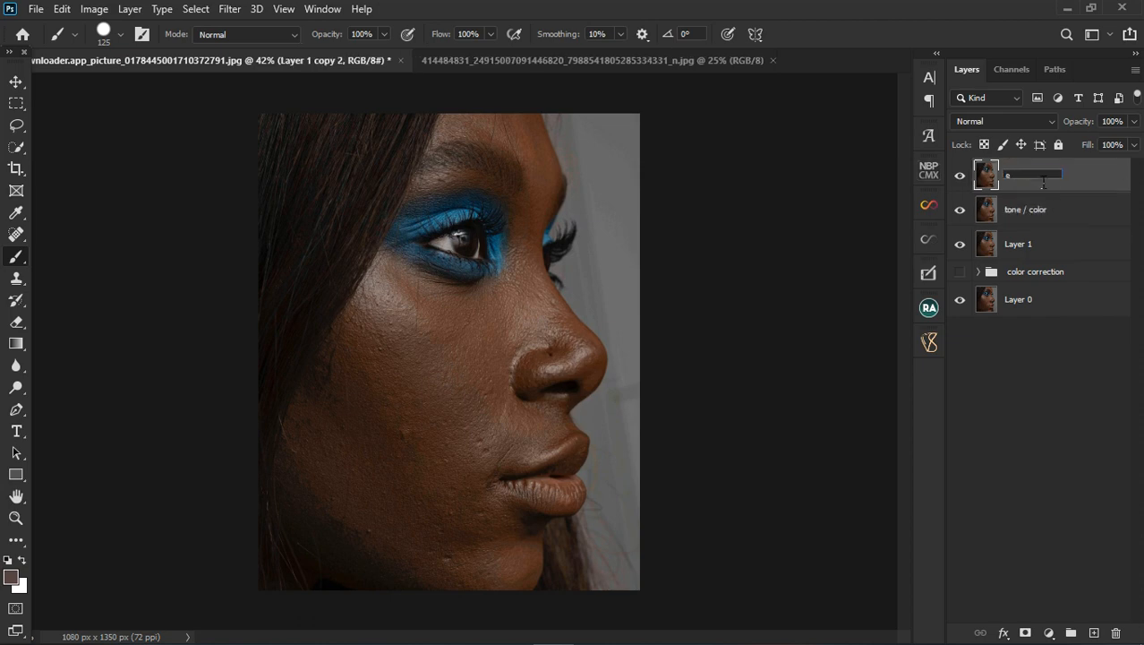
key("BackSpace")
type("texture")
key("Return")
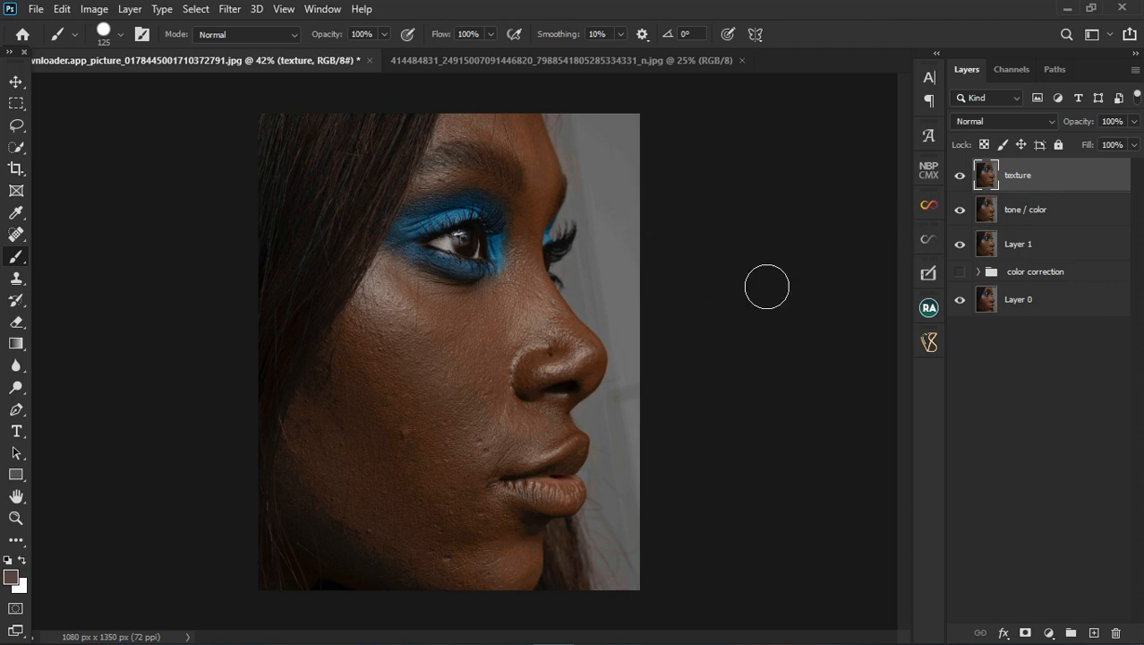
Hide Layer 1, and put the texture and tone / color layers in an expanded group named "freq seperation"
left_click(1034, 220)
left_click(961, 250)
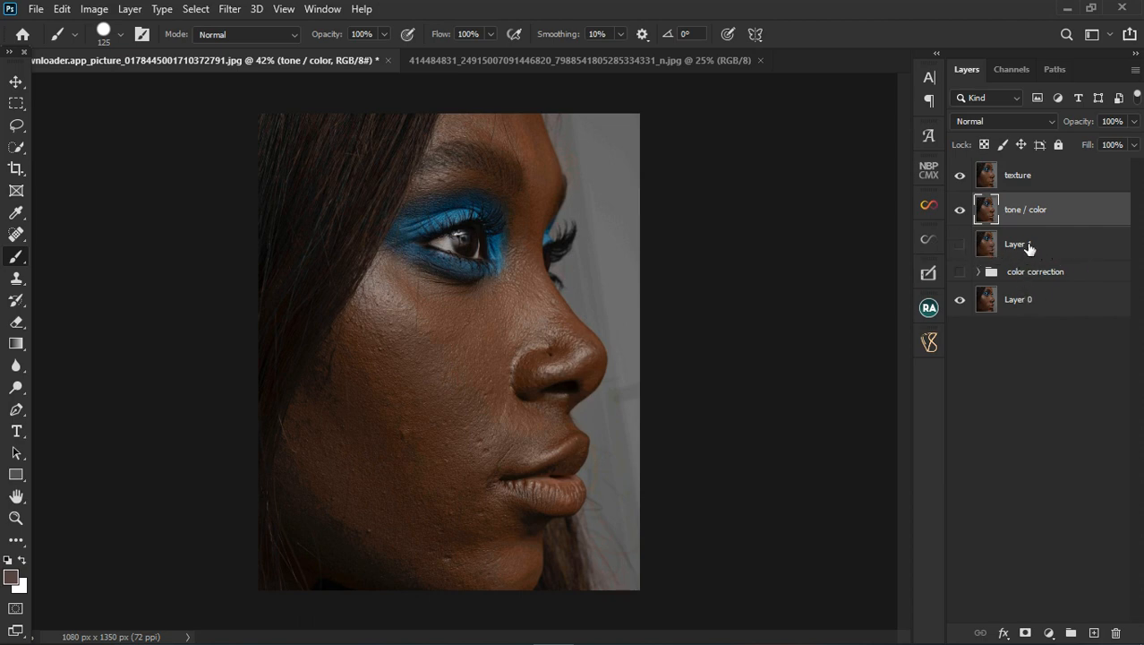
left_click(1055, 188, "shift")
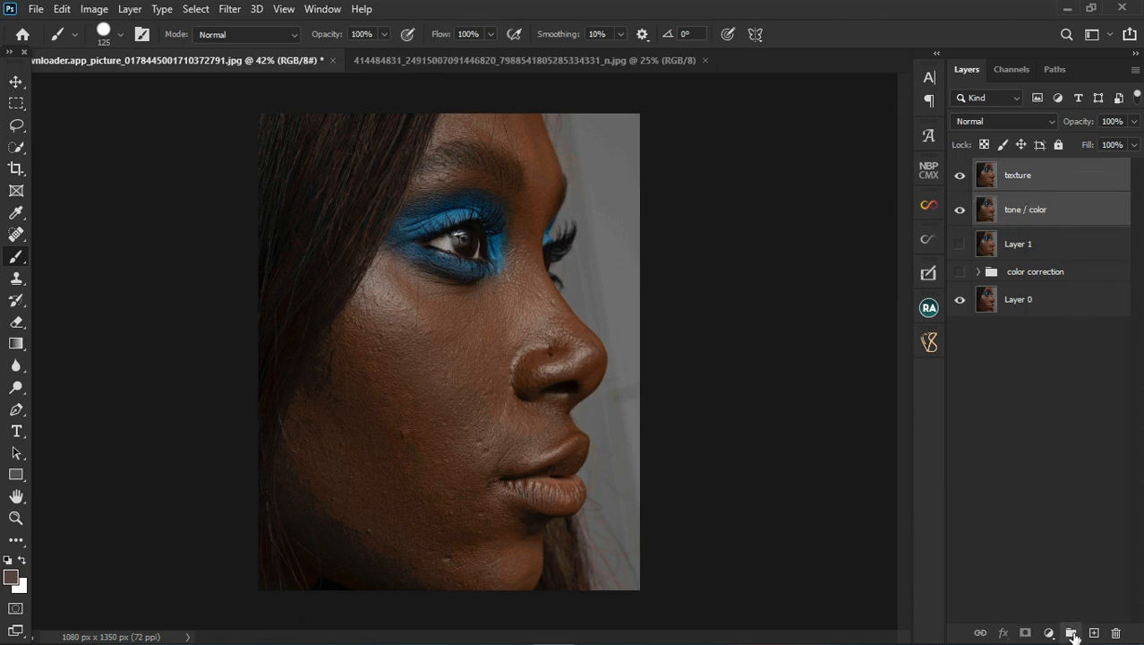
left_click(1071, 632)
double_click(1026, 172)
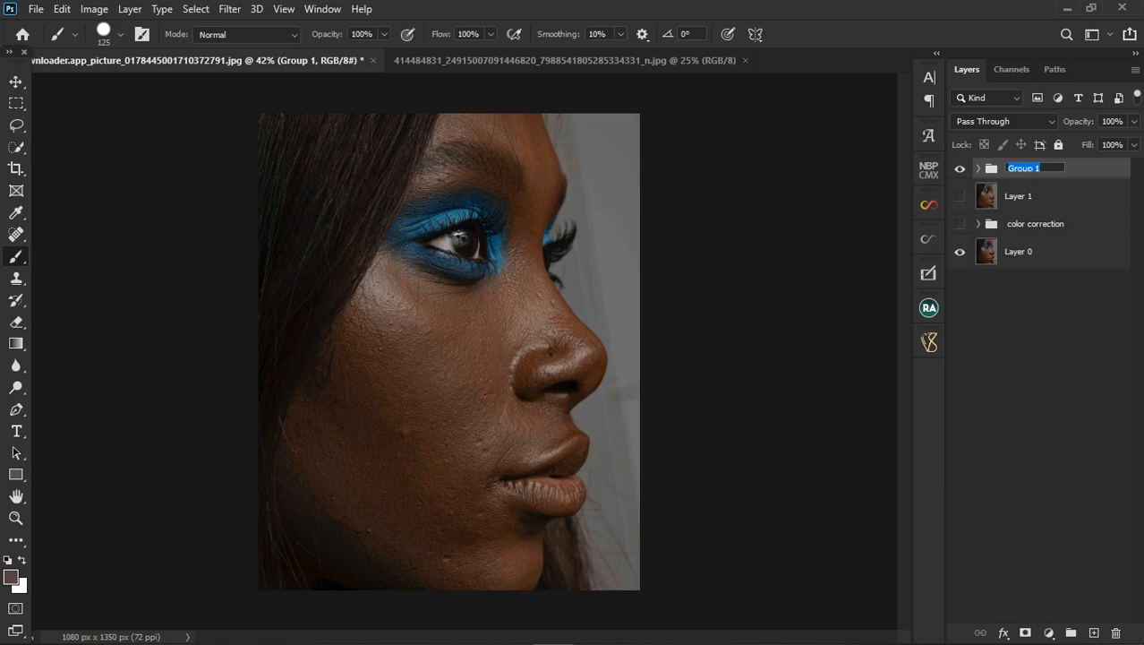
type("freq seperation")
key("Return")
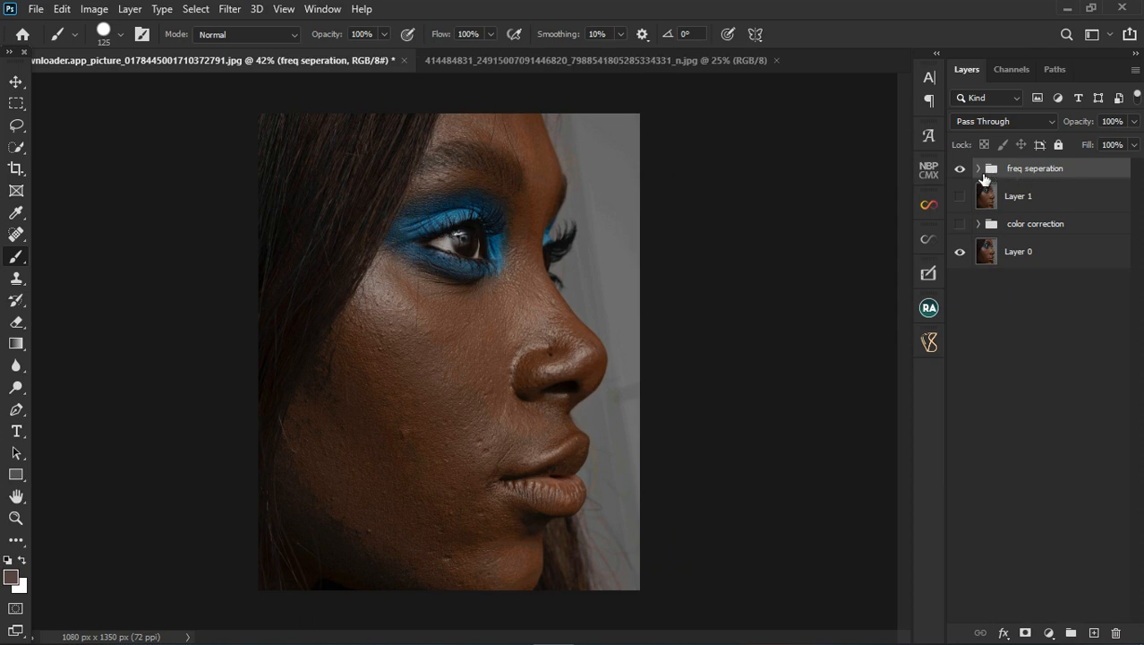
left_click(979, 170)
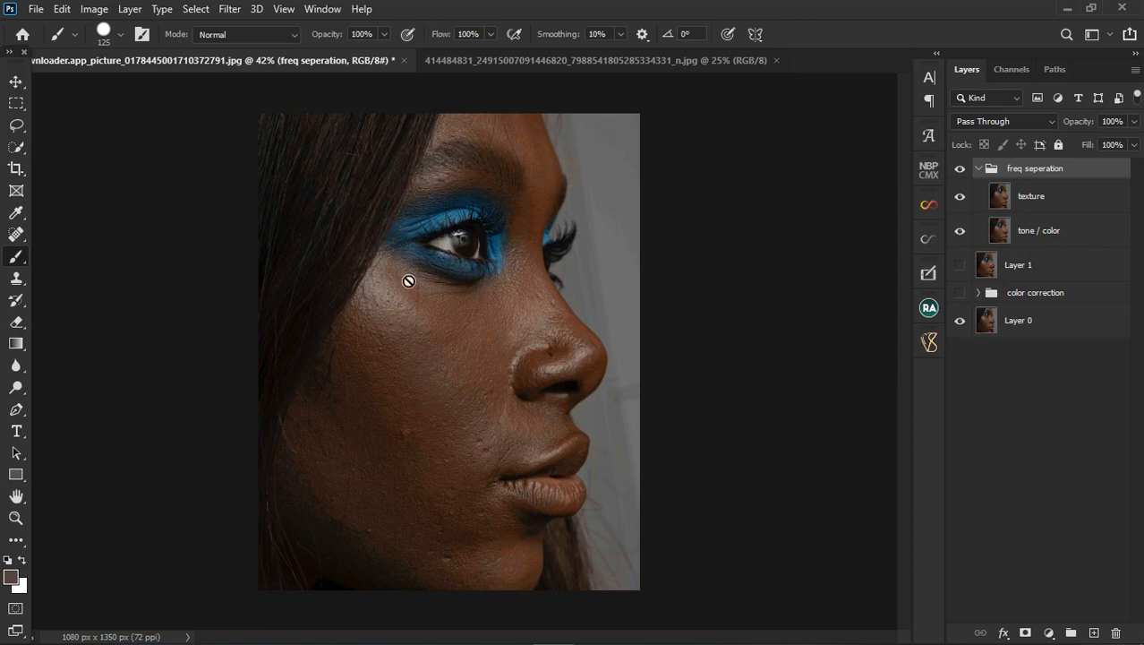
left_click(1052, 232)
left_click(1051, 197)
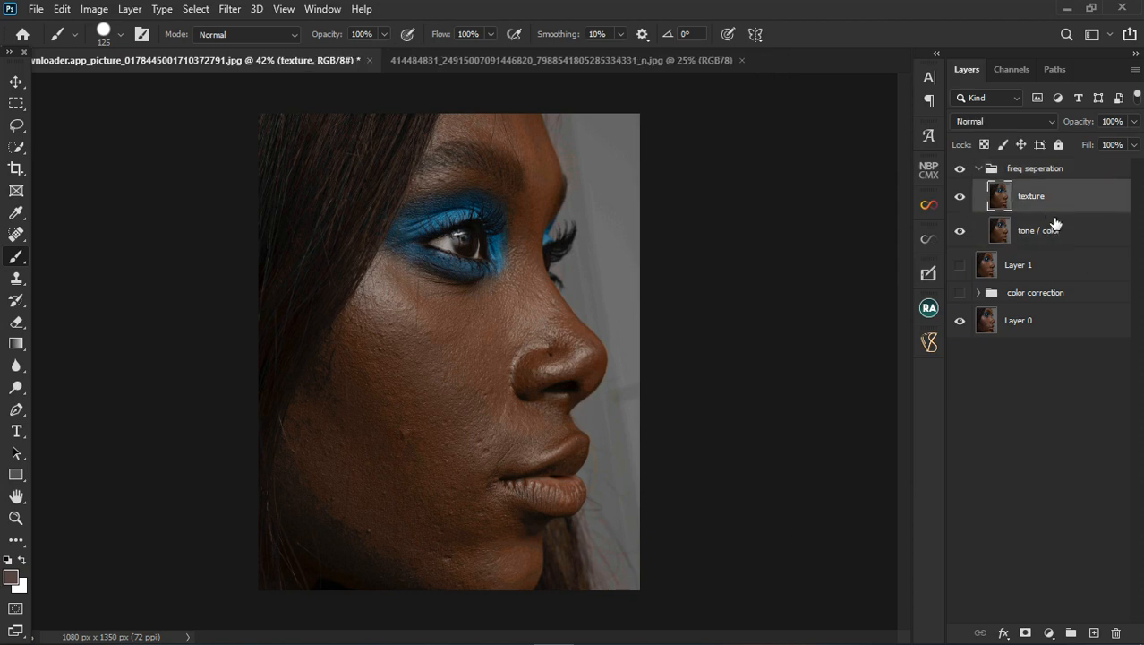
left_click(1052, 242)
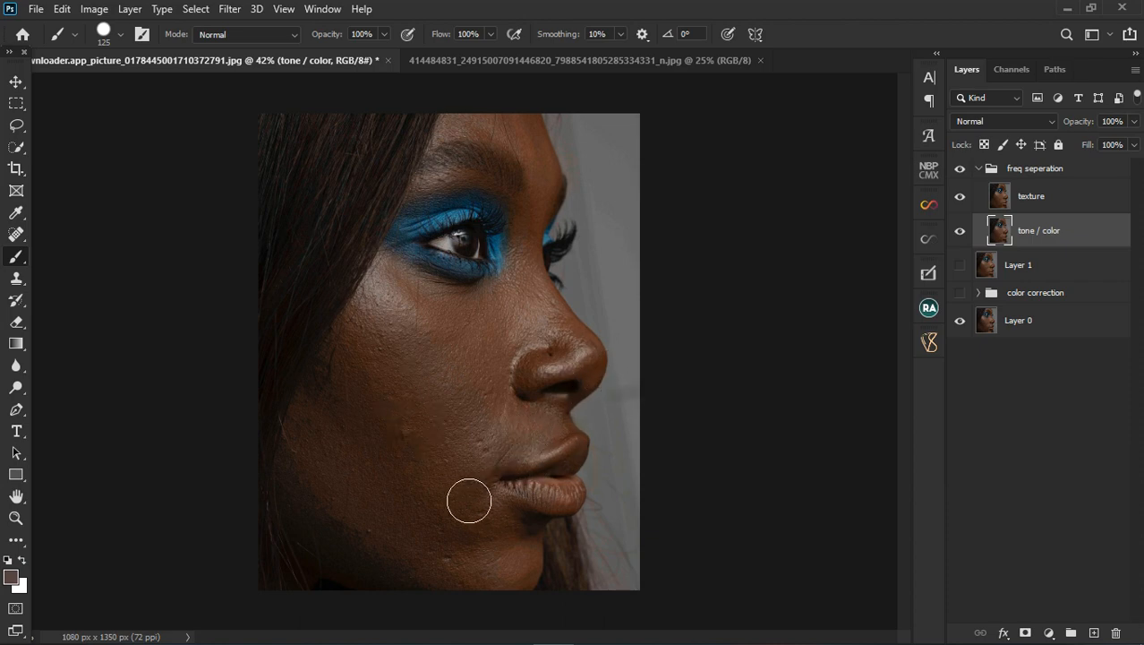
left_click(1073, 208)
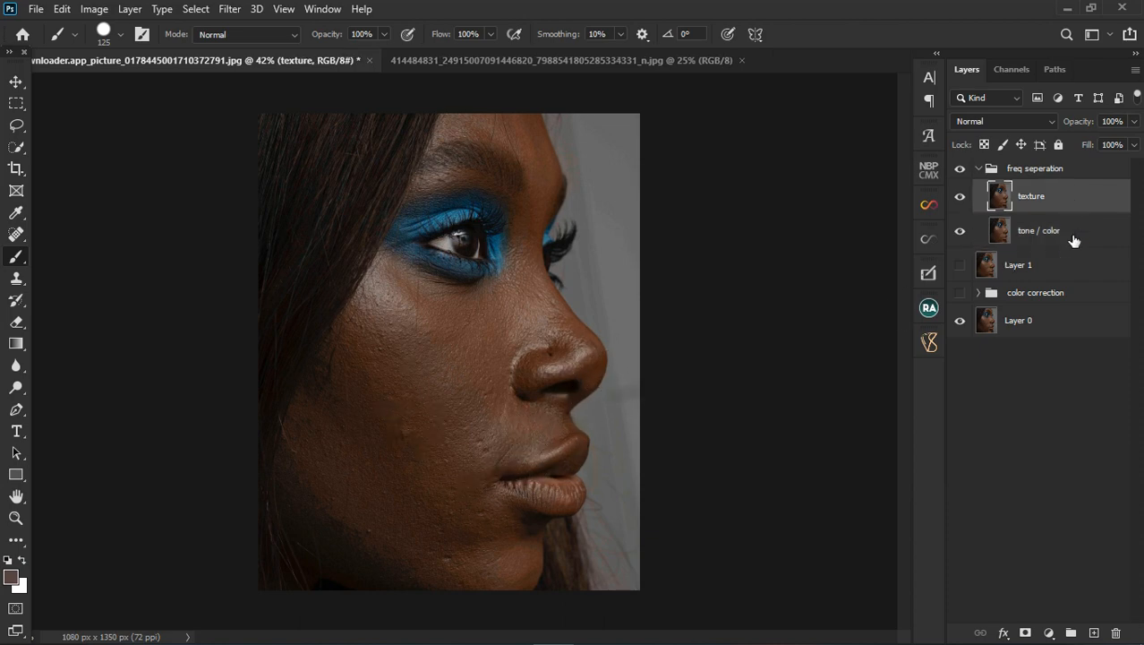
left_click(1075, 239)
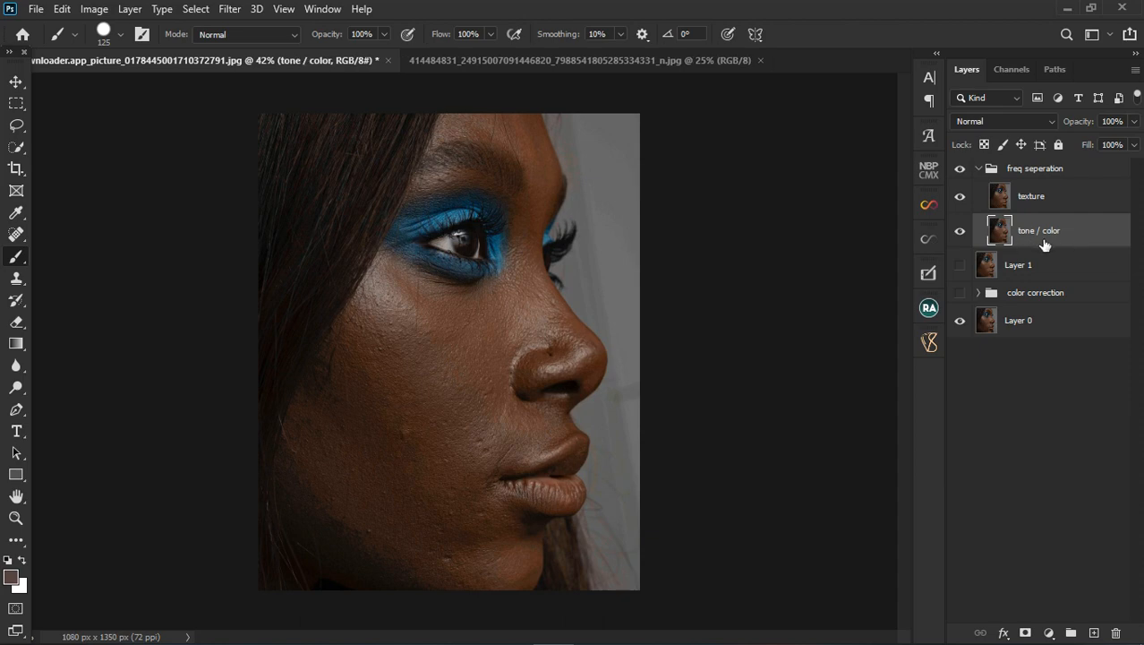
left_click(1075, 209)
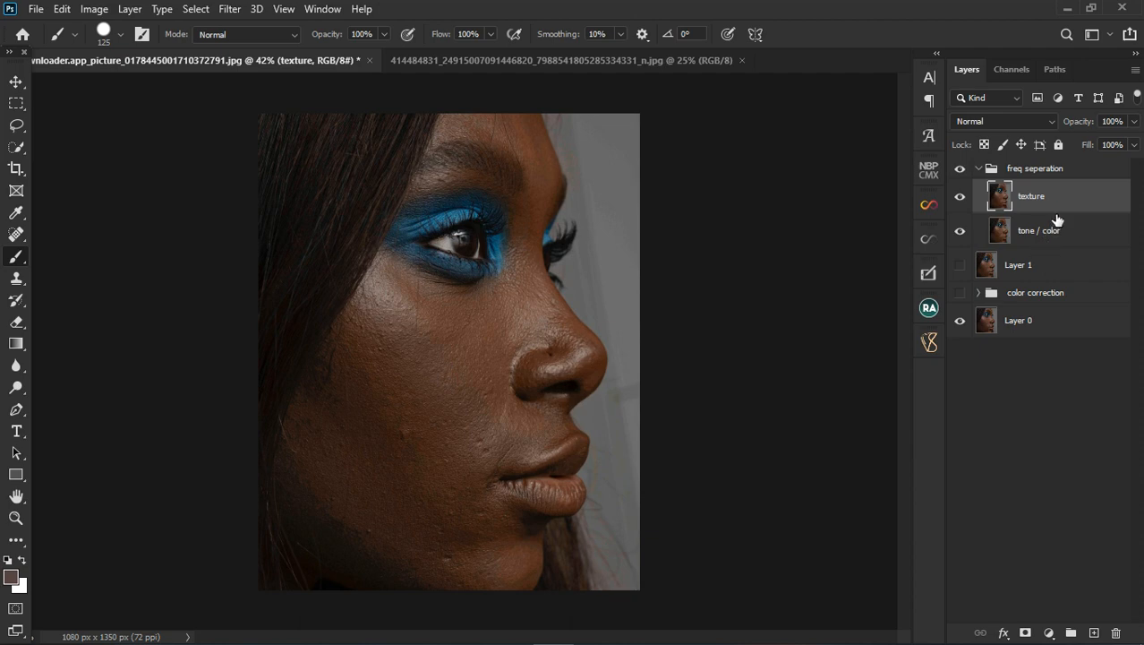
Hide the texture layer inside the freq seperation group
left_click(1046, 235)
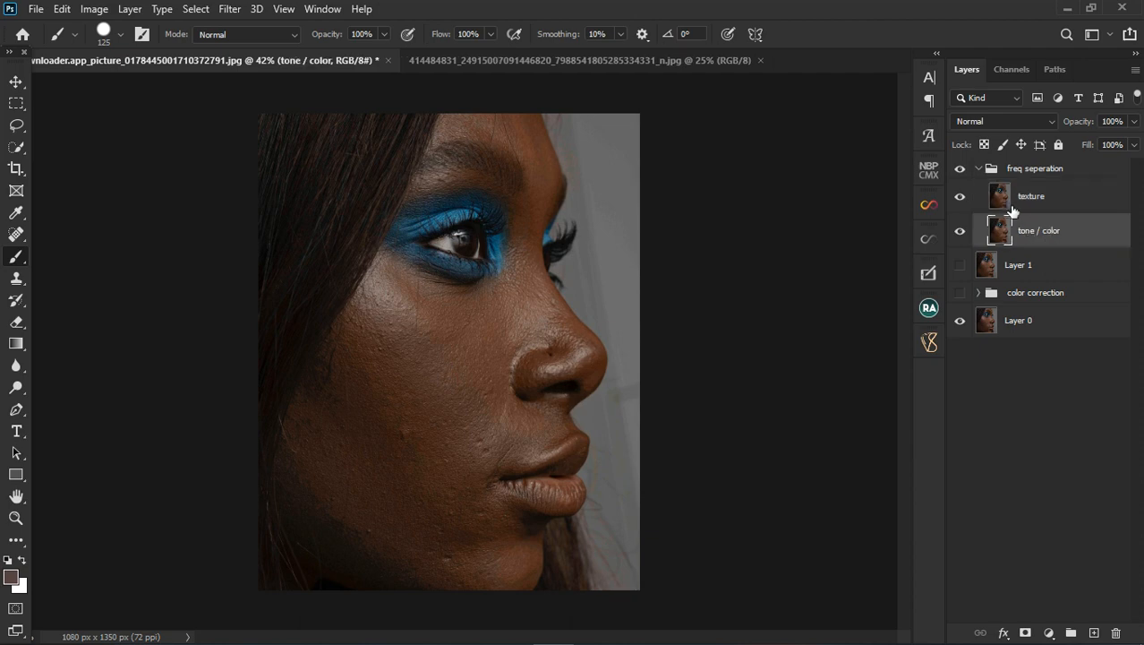
left_click(960, 196)
left_click(1075, 205)
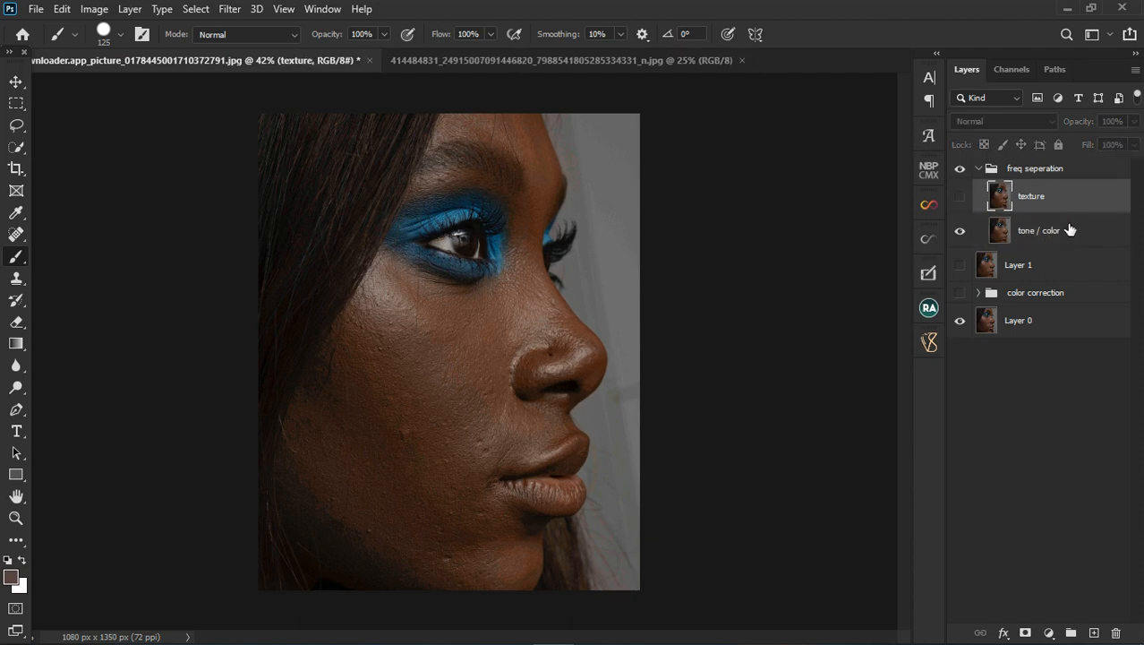
Apply a Gaussian Blur with a 4.9 pixel radius to the tone / color layer
left_click(1067, 237)
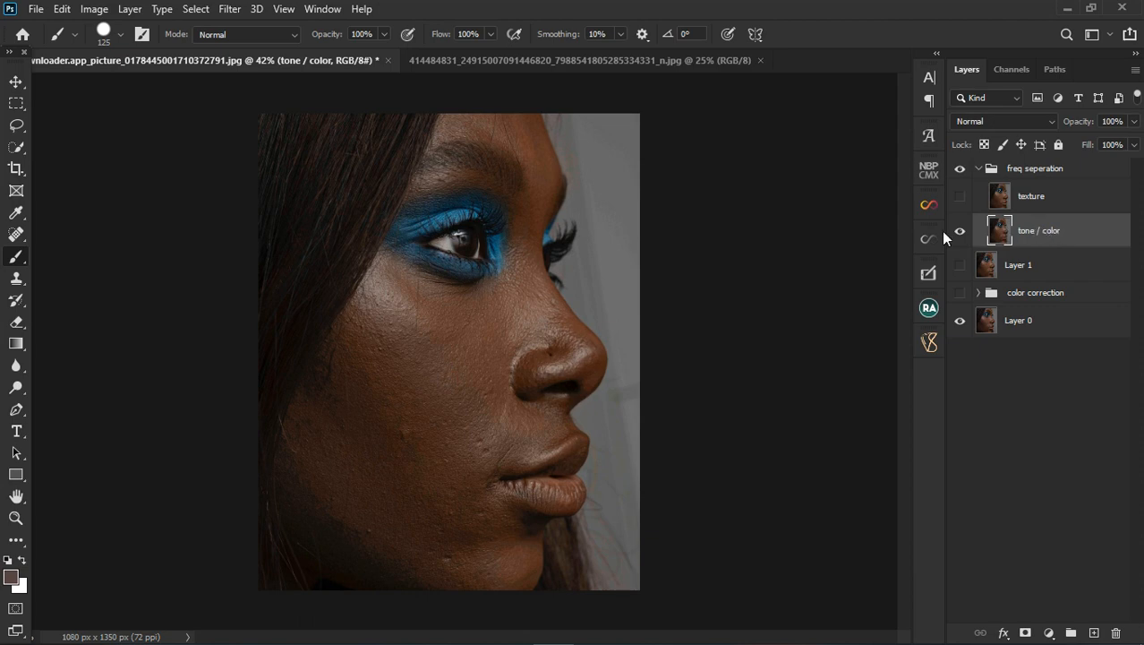
left_click(229, 11)
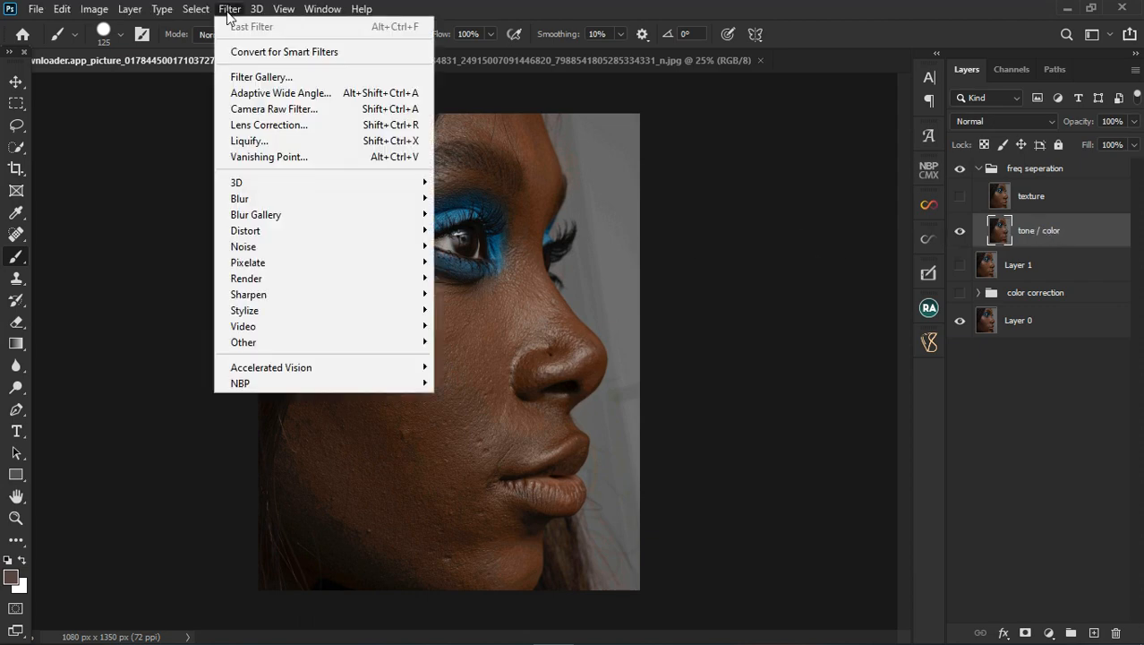
mouse_move(372, 202)
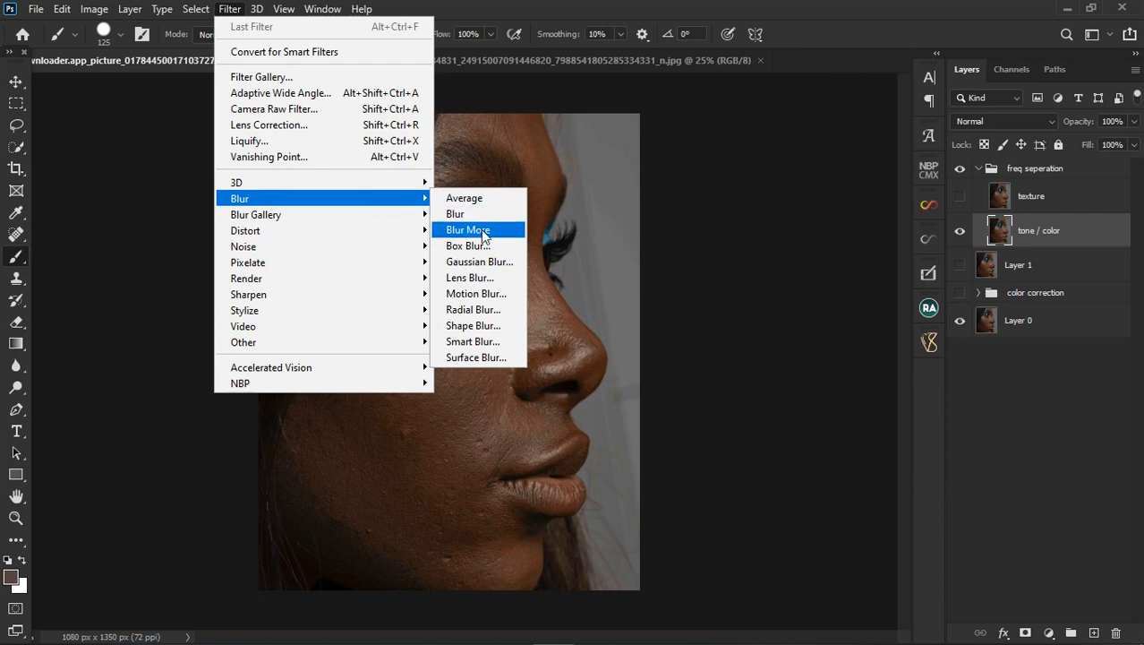
left_click(480, 262)
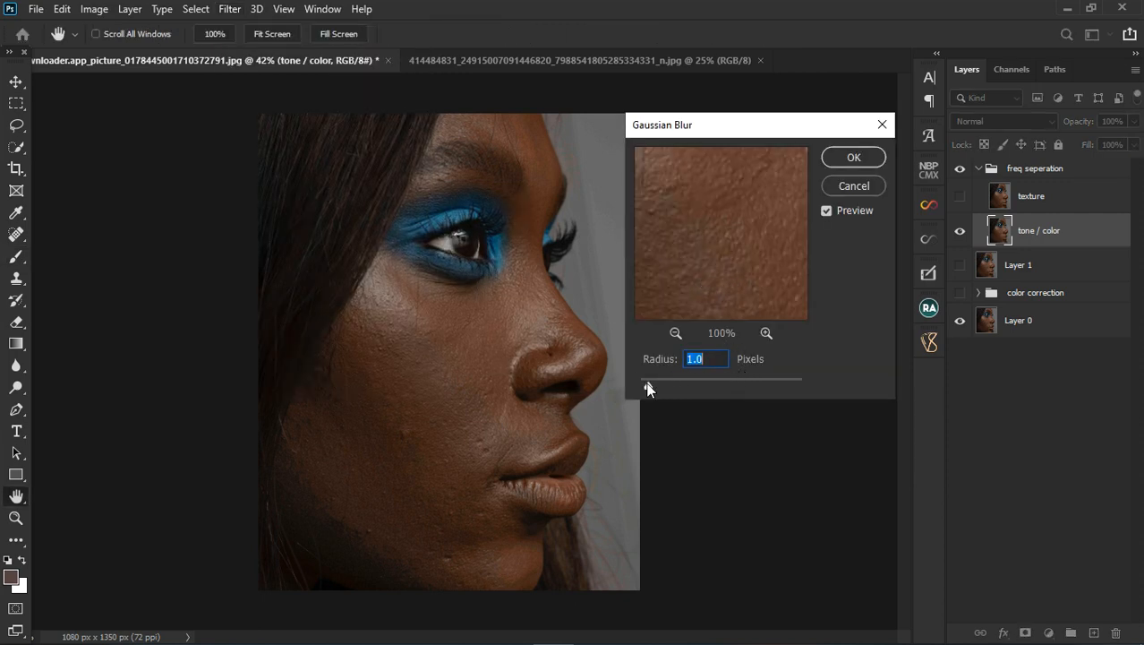
left_click_drag(649, 388, 633, 385)
left_click(459, 383)
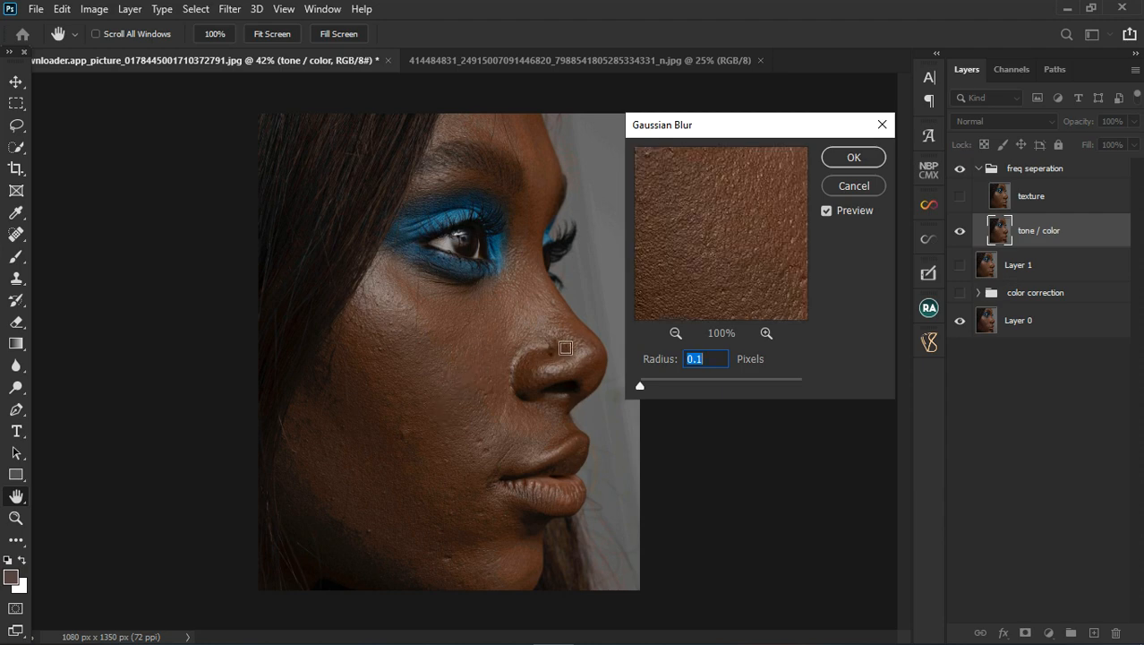
left_click(566, 348)
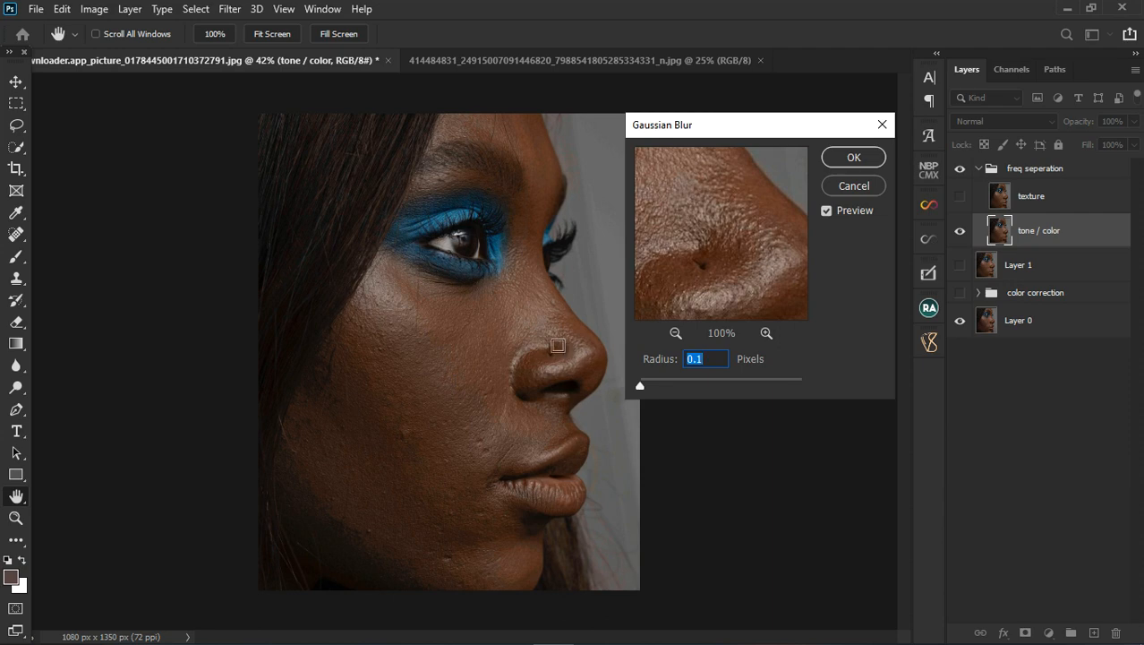
left_click(557, 344)
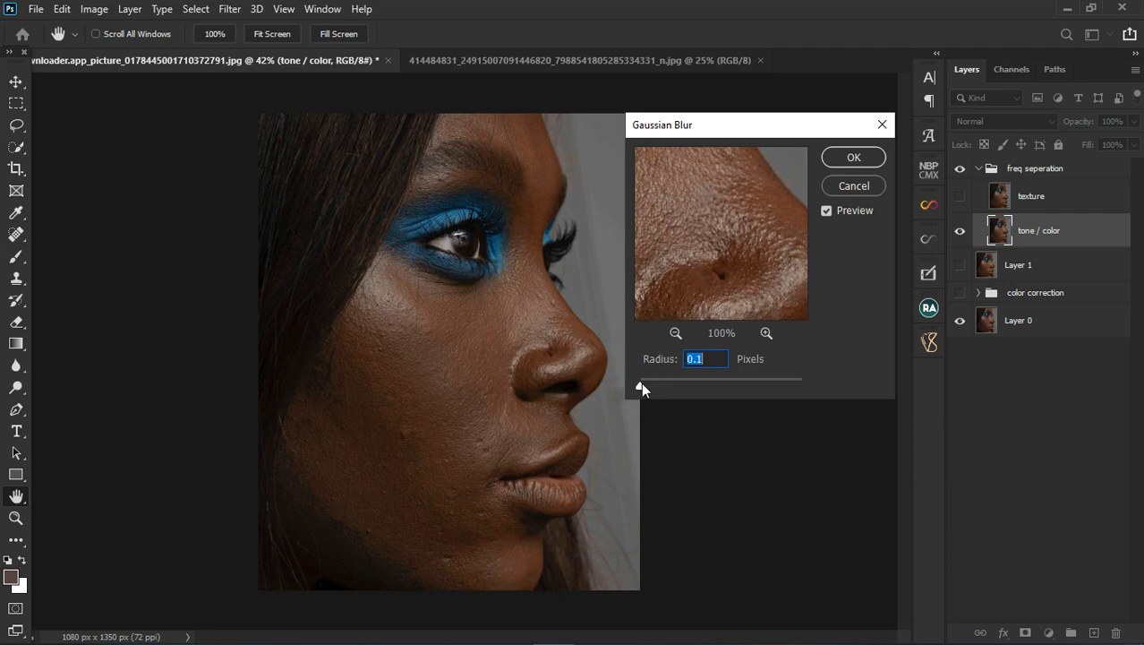
left_click_drag(641, 384, 672, 384)
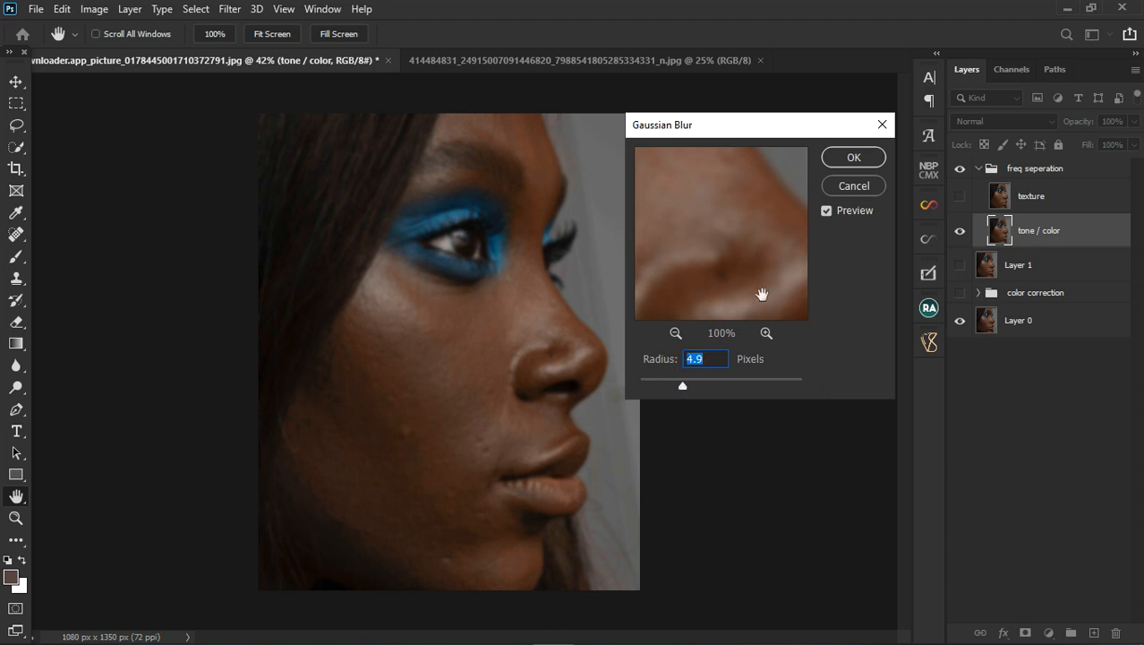
left_click(845, 158)
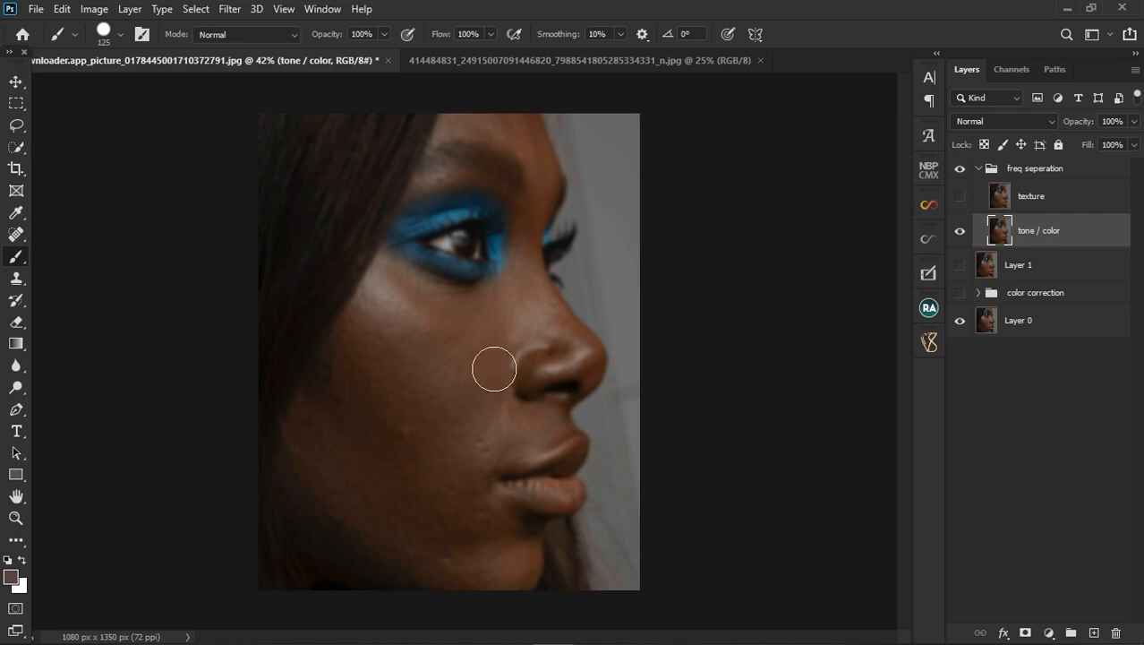
Show the texture layer and run Apply Image on it with the tone / color layer as source, Subtract blending, scale 2 and offset 128
left_click(1063, 209)
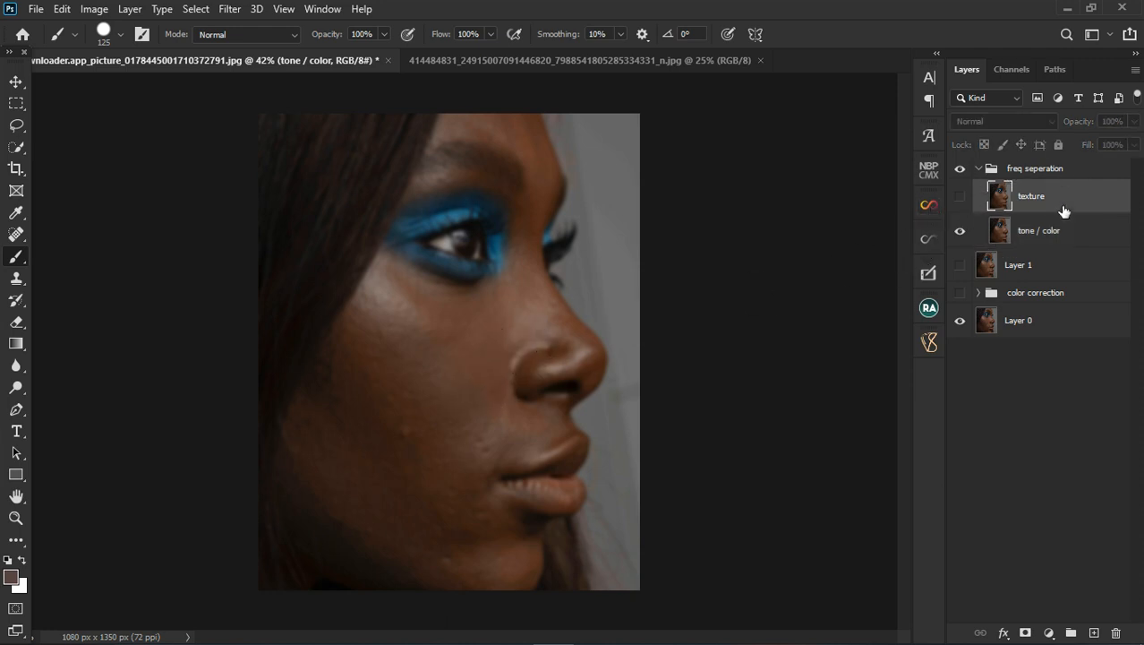
left_click(962, 198)
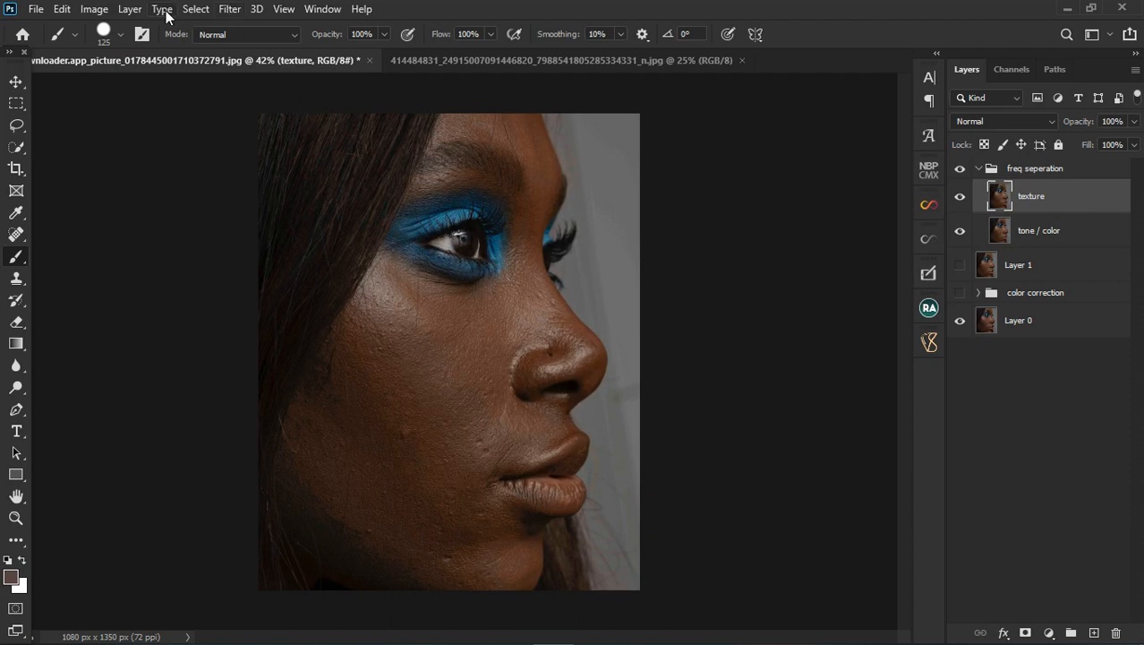
left_click(88, 11)
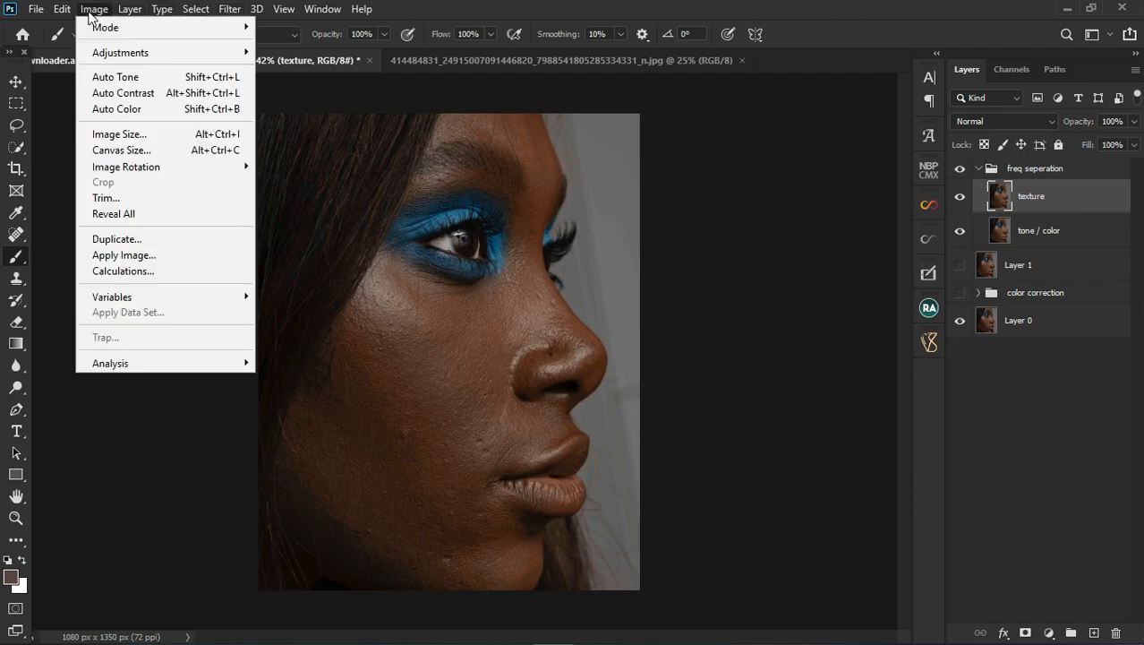
left_click(113, 255)
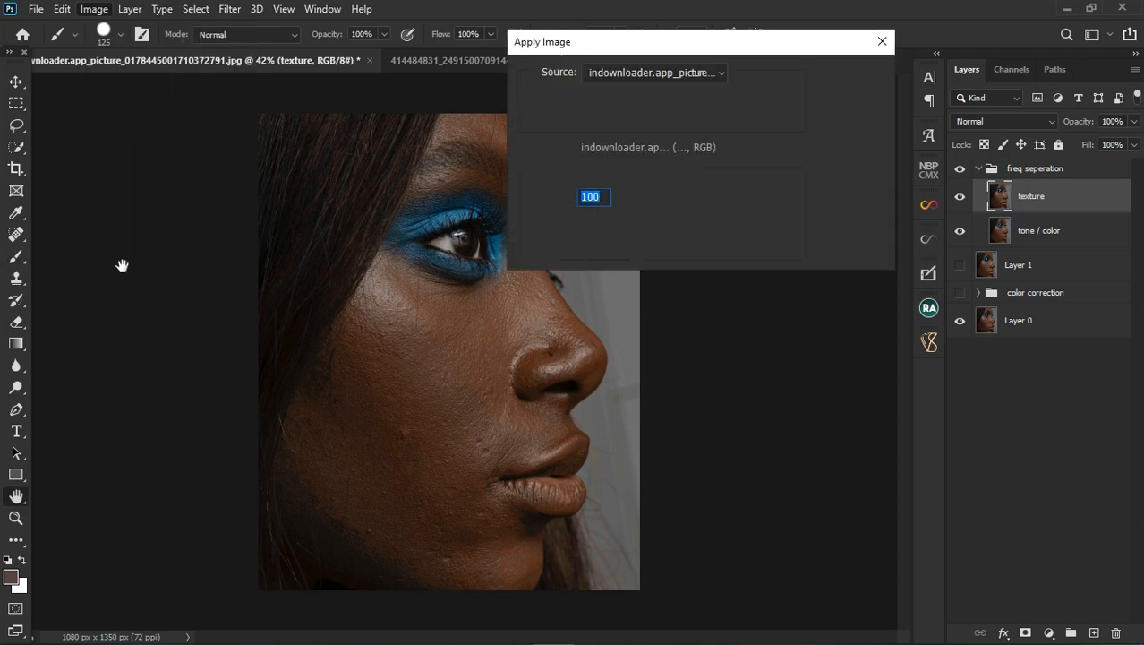
left_click_drag(687, 51, 690, 142)
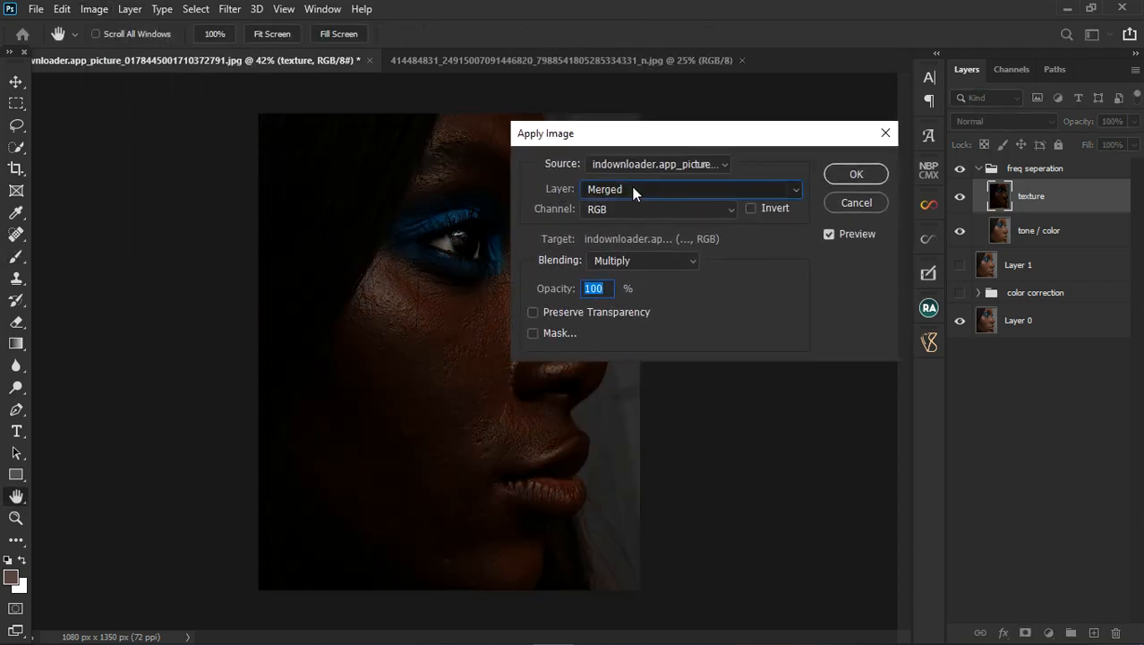
left_click(633, 189)
left_click(630, 250)
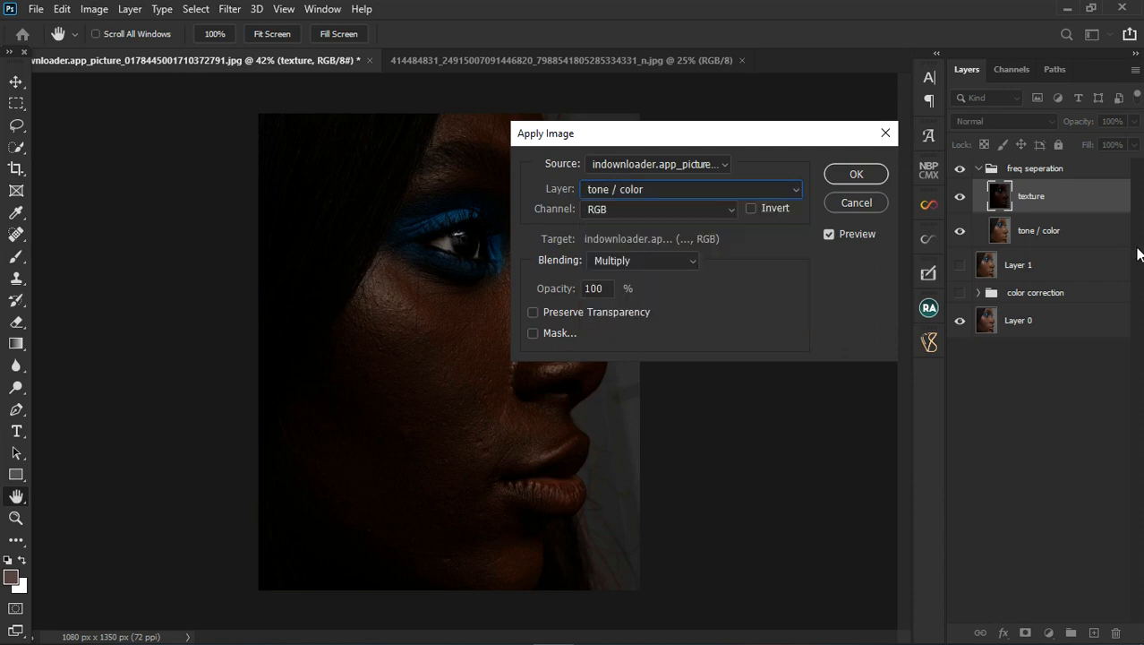
left_click(676, 262)
left_click(642, 574)
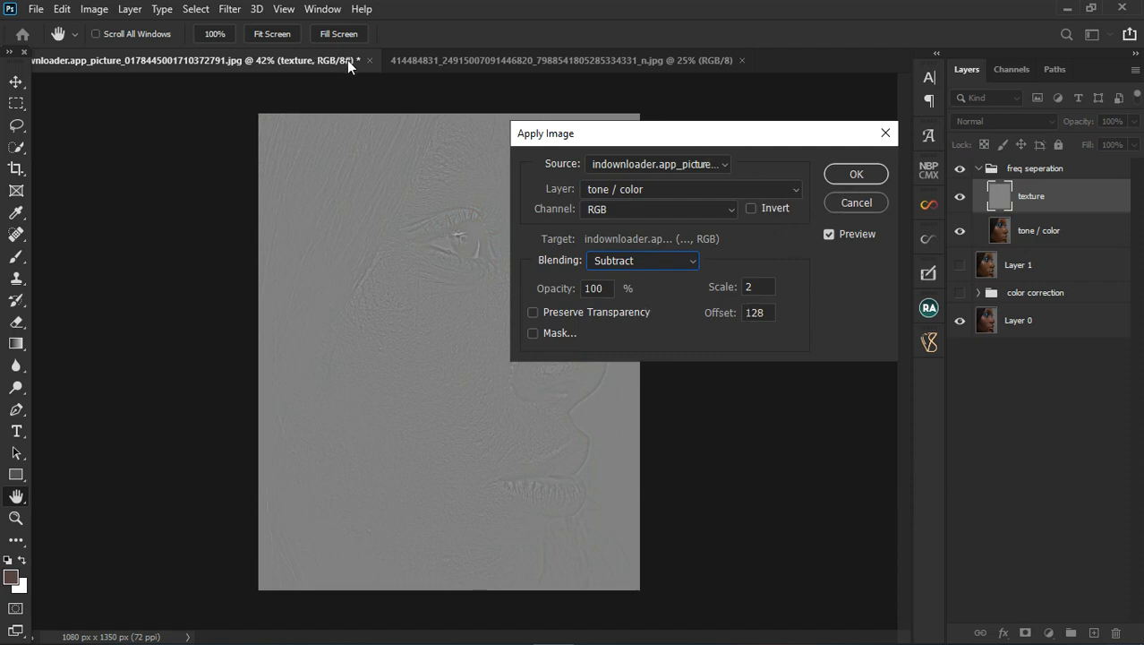
left_click(847, 175)
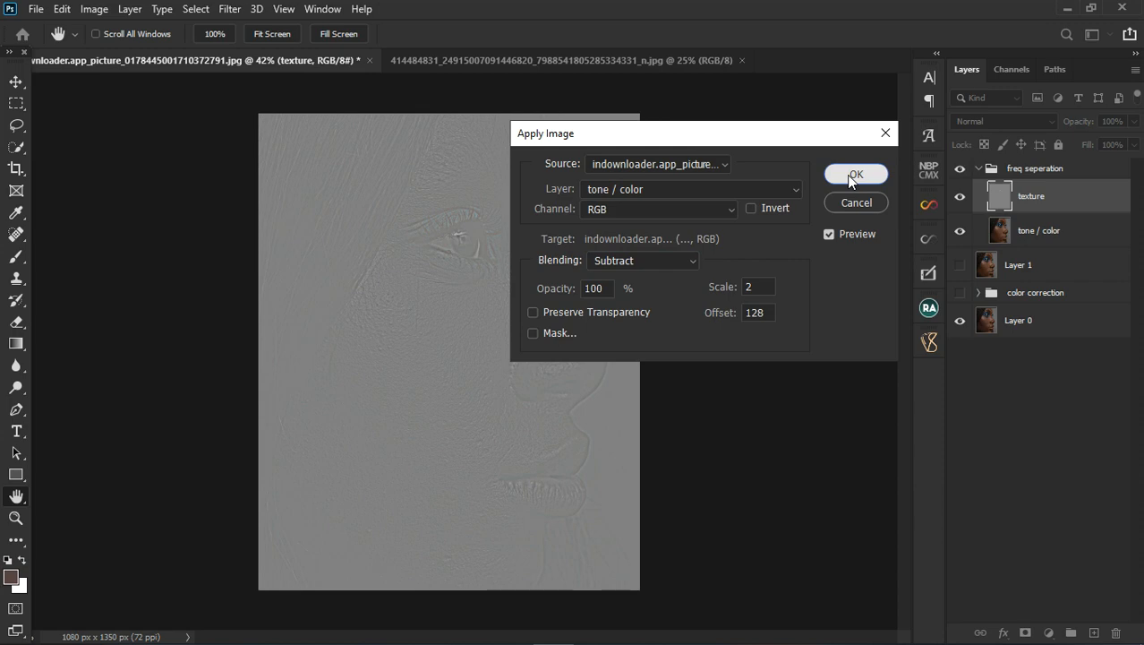
key("b")
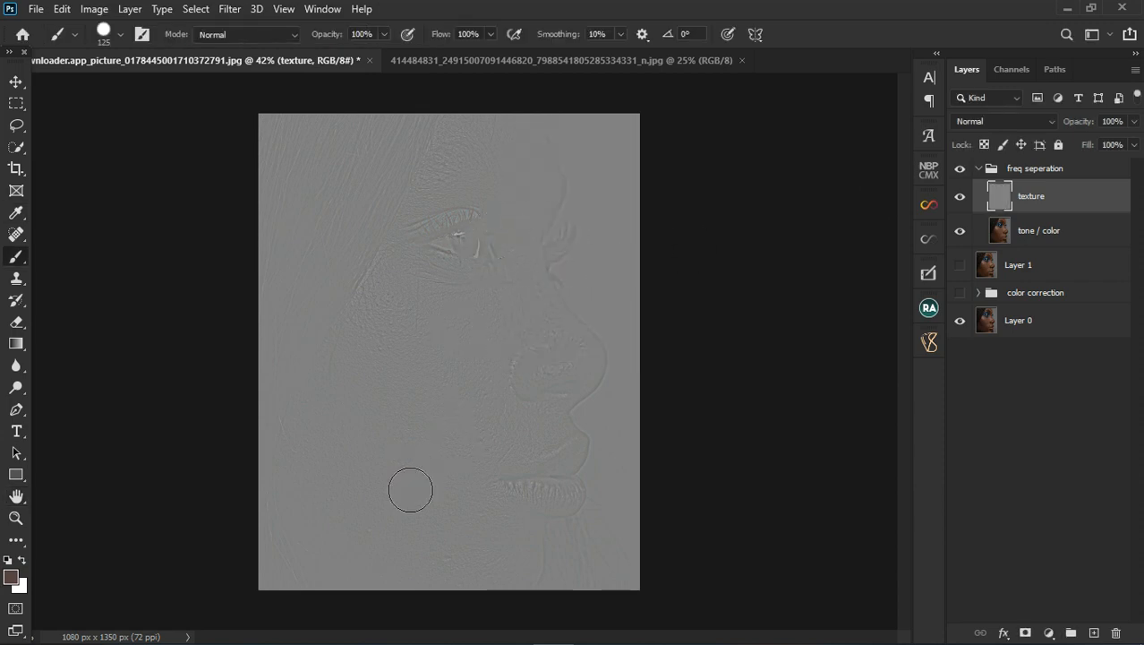
Set the texture layer's blend mode to Linear Light
scroll(459, 243, "up", 3)
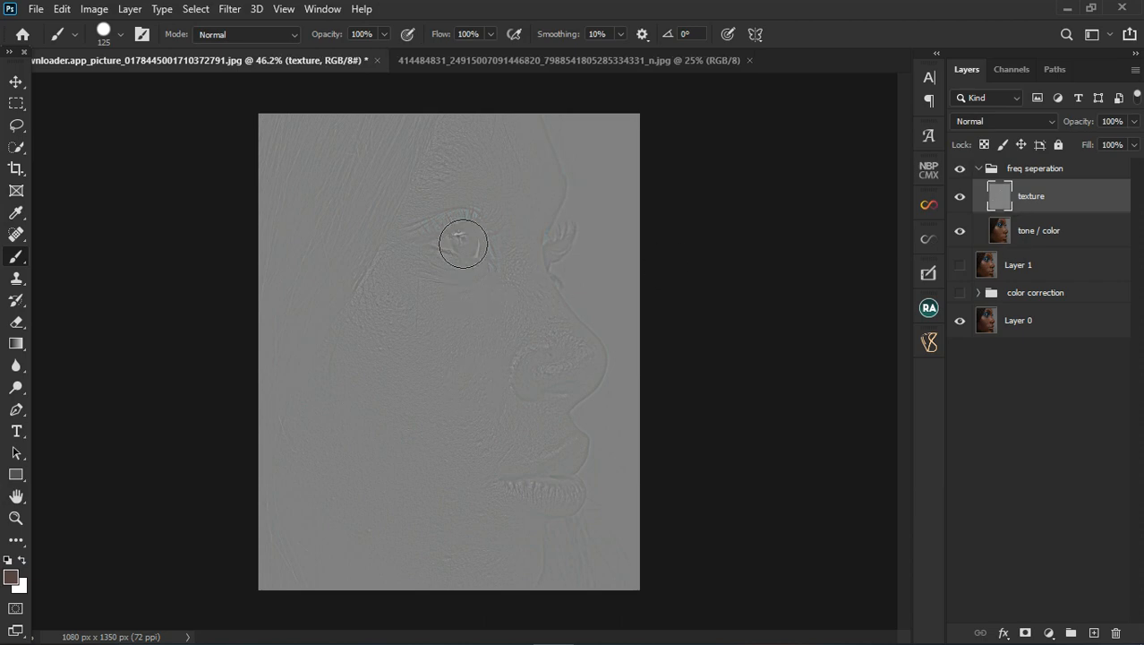
scroll(471, 251, "up", 1)
scroll(473, 248, "down", 1)
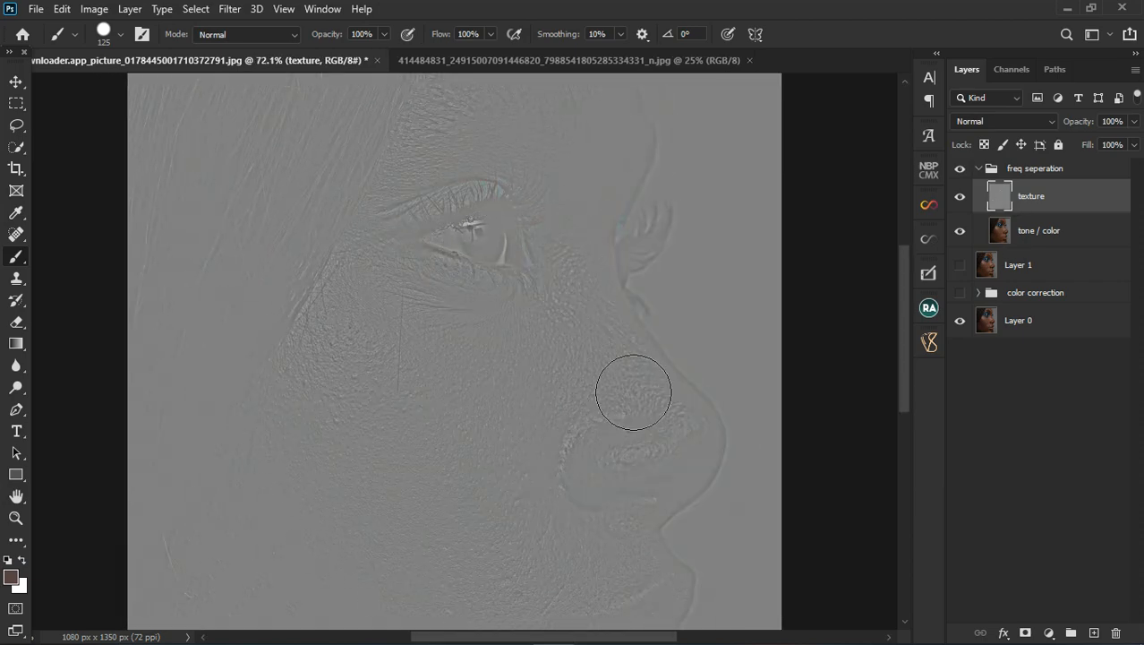
scroll(631, 391, "down", 2)
scroll(624, 375, "down", 2)
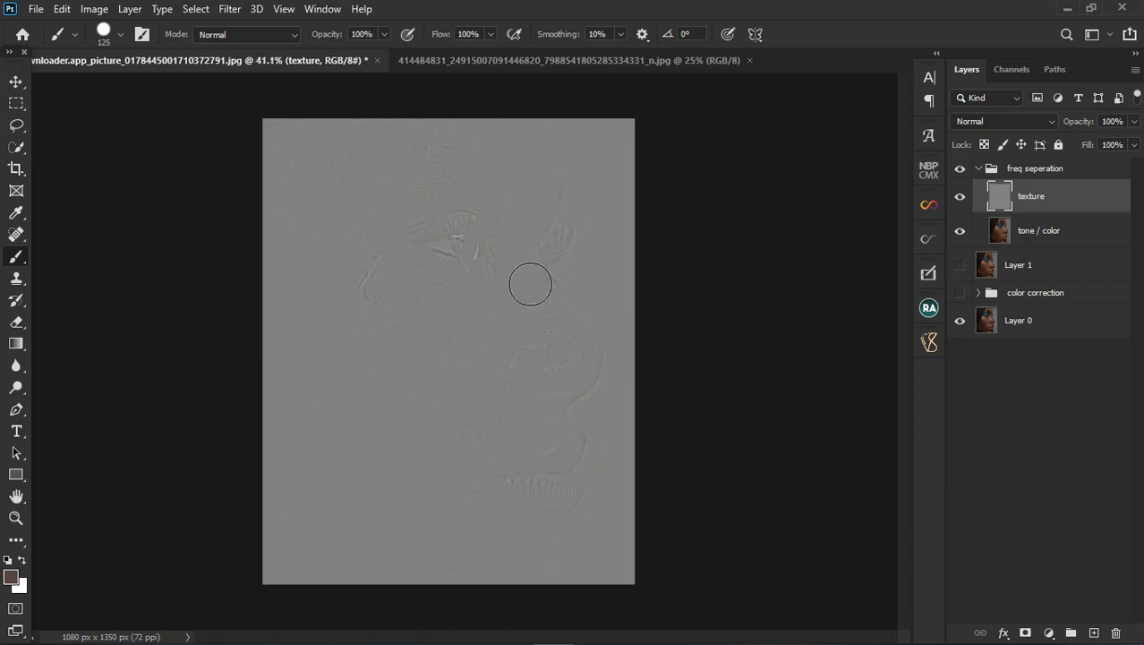
left_click(1034, 121)
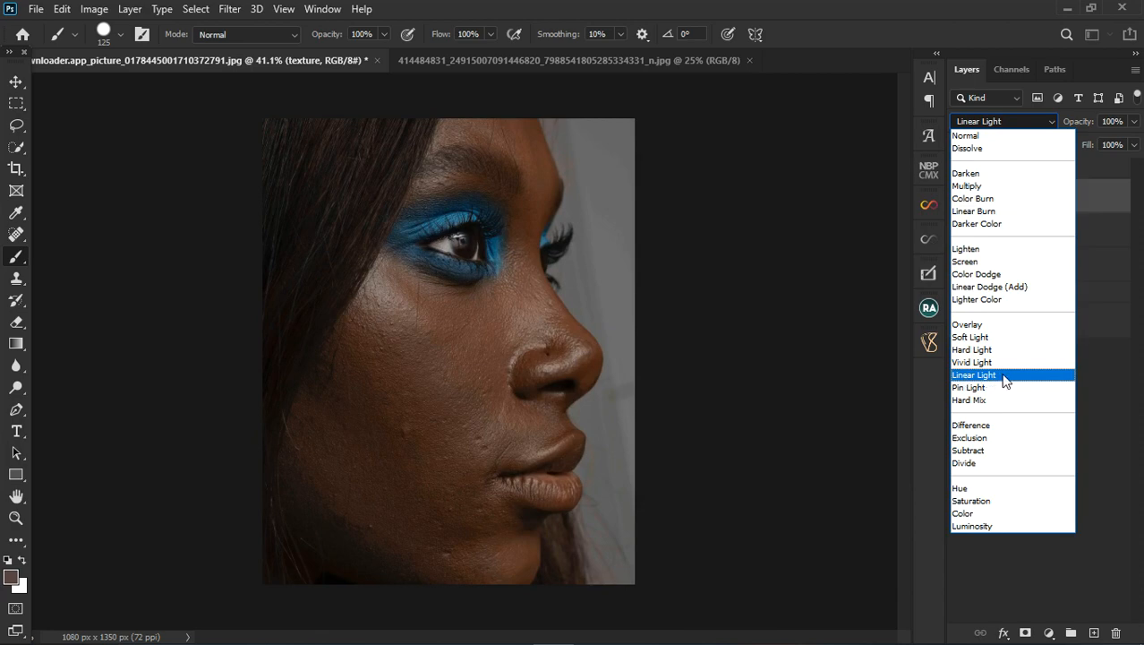
left_click(972, 376)
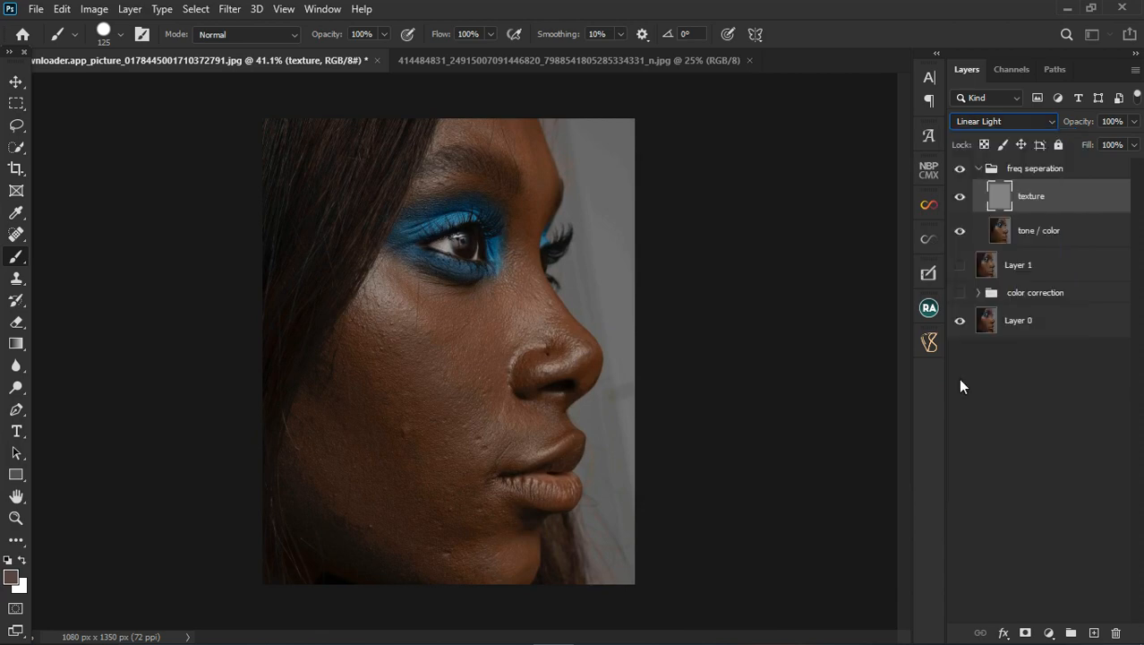
left_click(1073, 236)
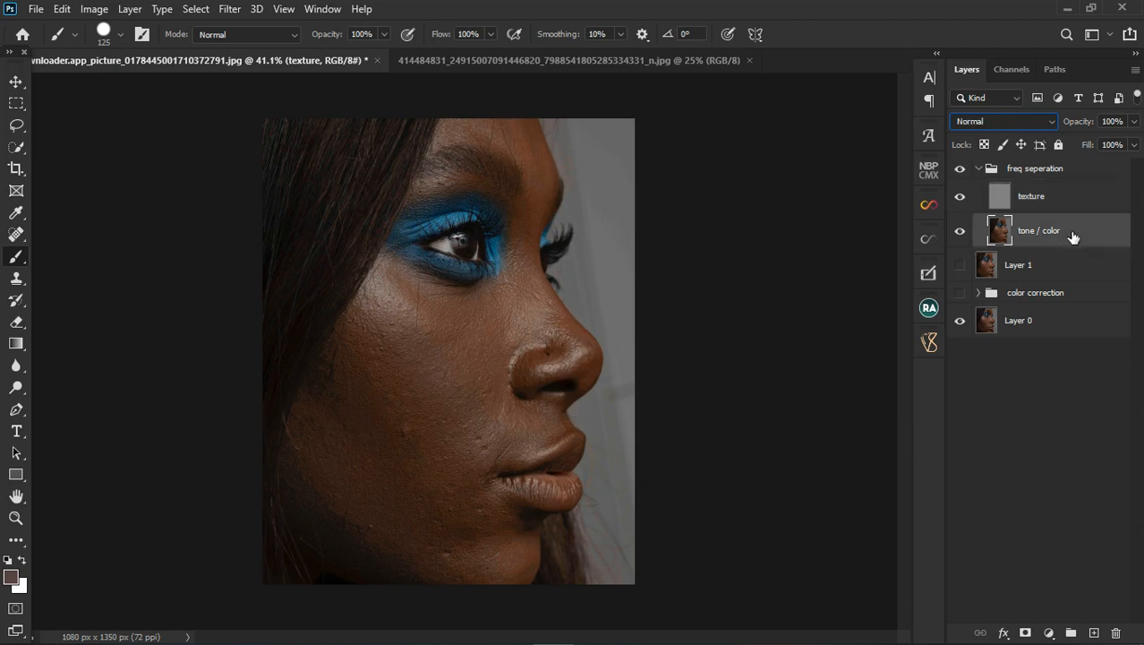
left_click(1067, 208)
left_click(1070, 219)
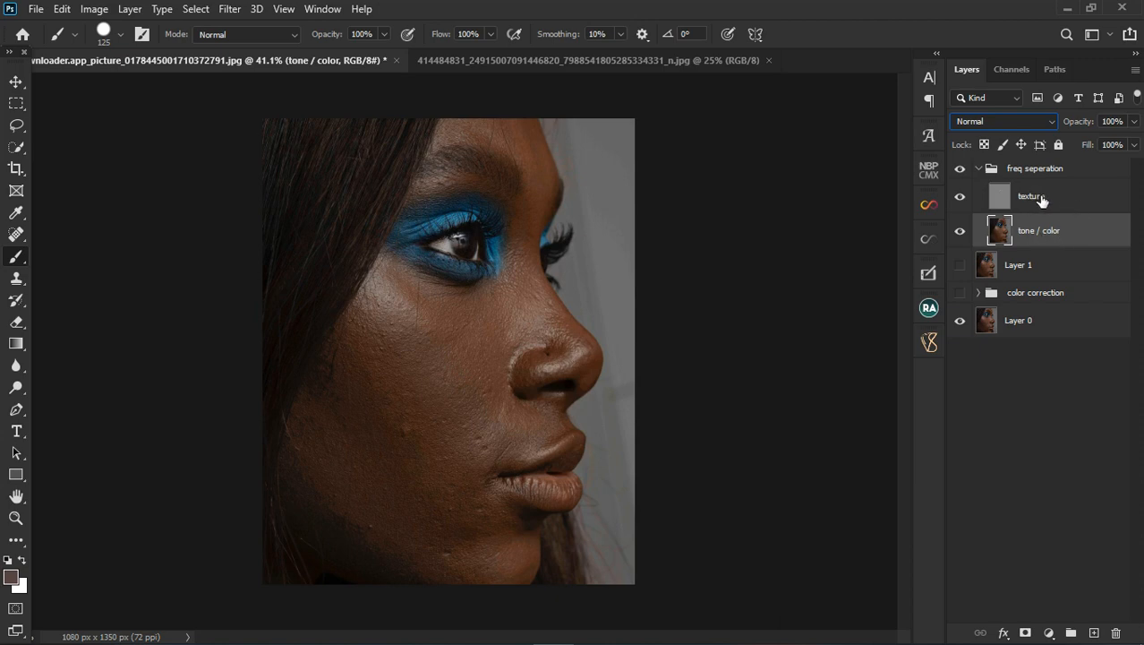
left_click(1061, 206)
left_click(1061, 219)
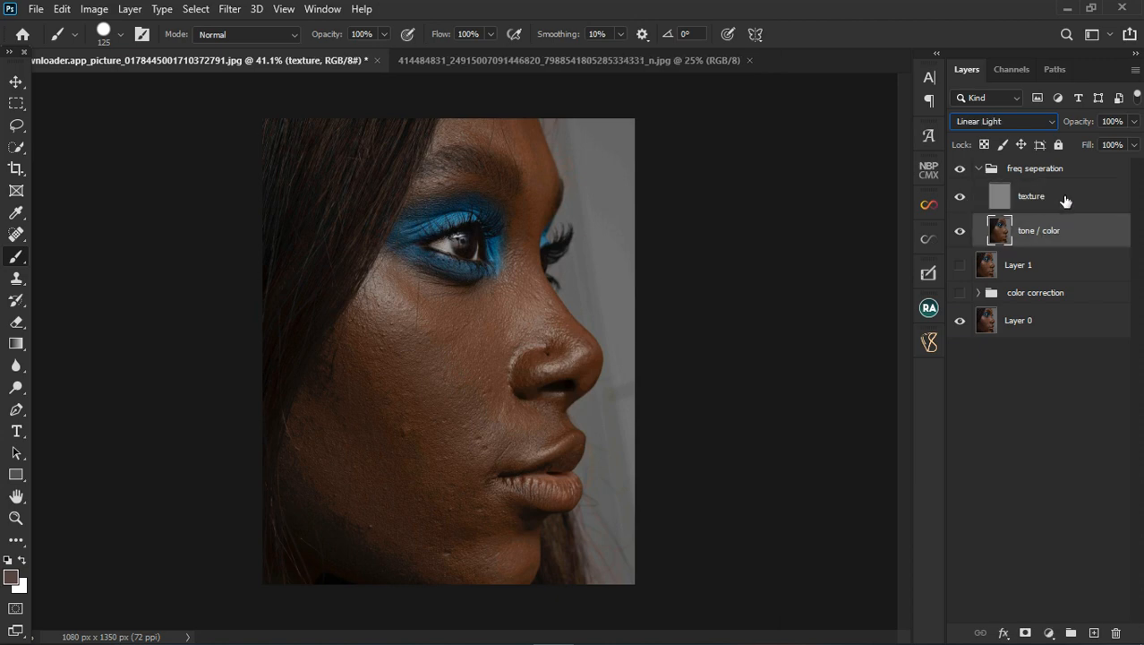
left_click(1066, 202)
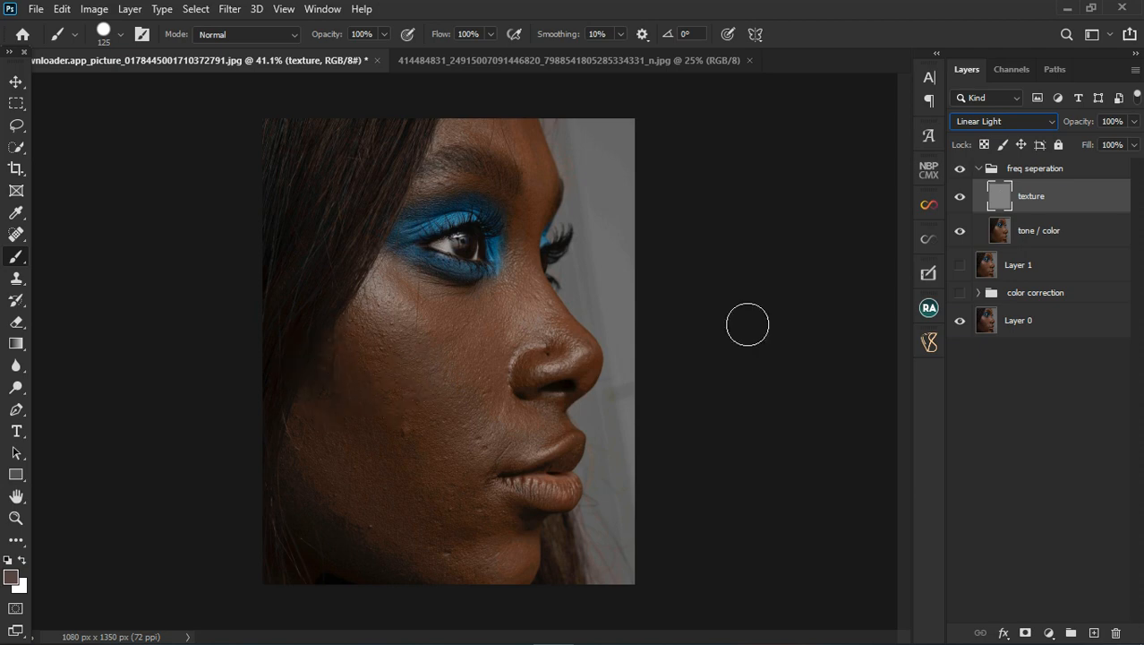
left_click(1078, 240)
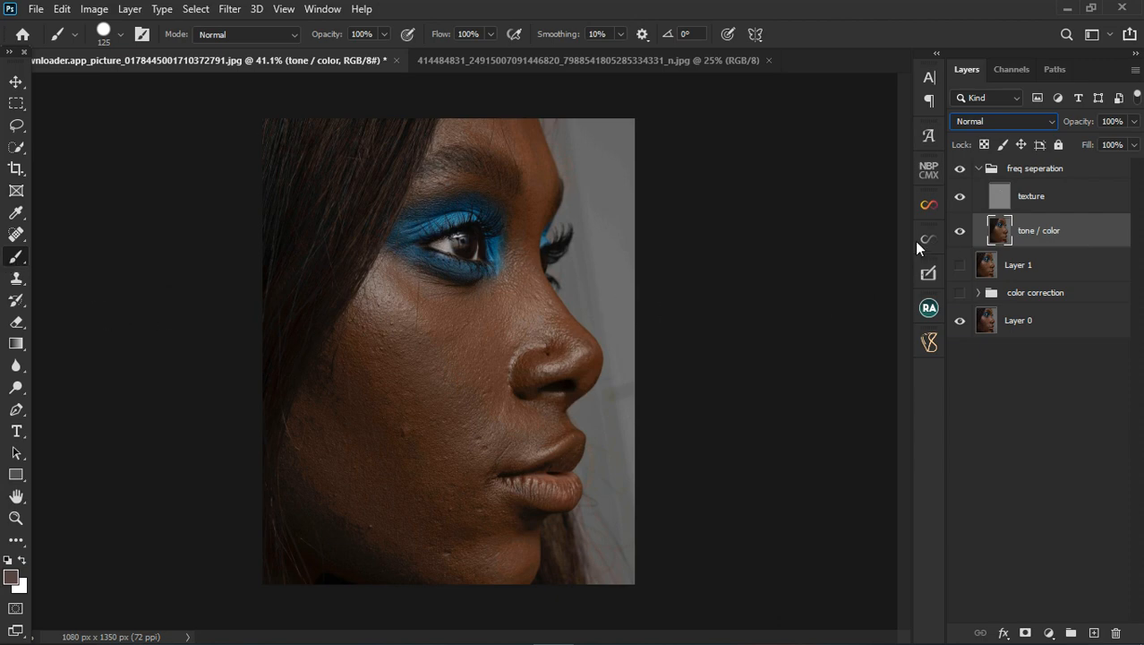
left_click(1066, 199)
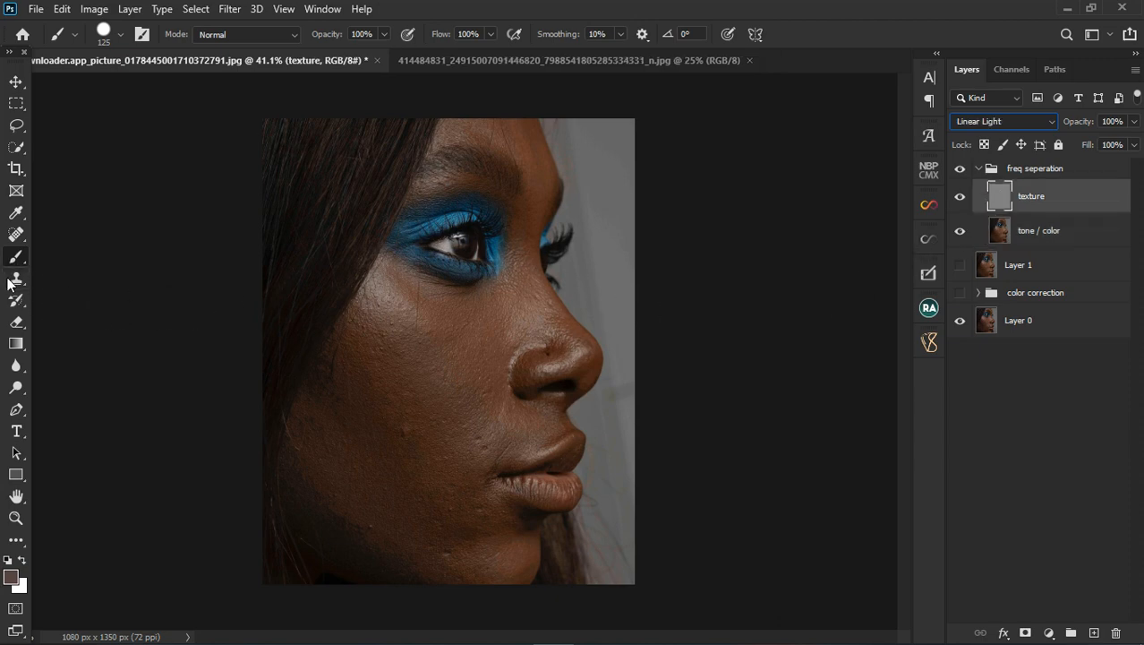
left_click_drag(8, 282, 94, 274)
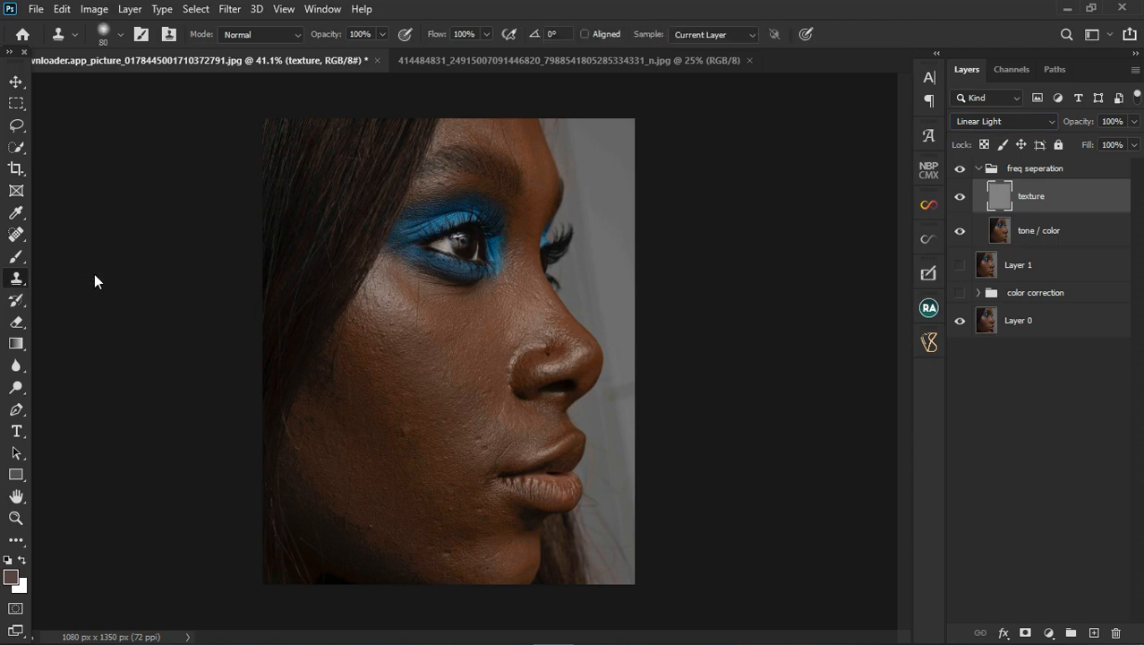
Blend the cheek's skin tones on the tone / color layer with the Mixer Brush at size 175
left_click(1076, 235)
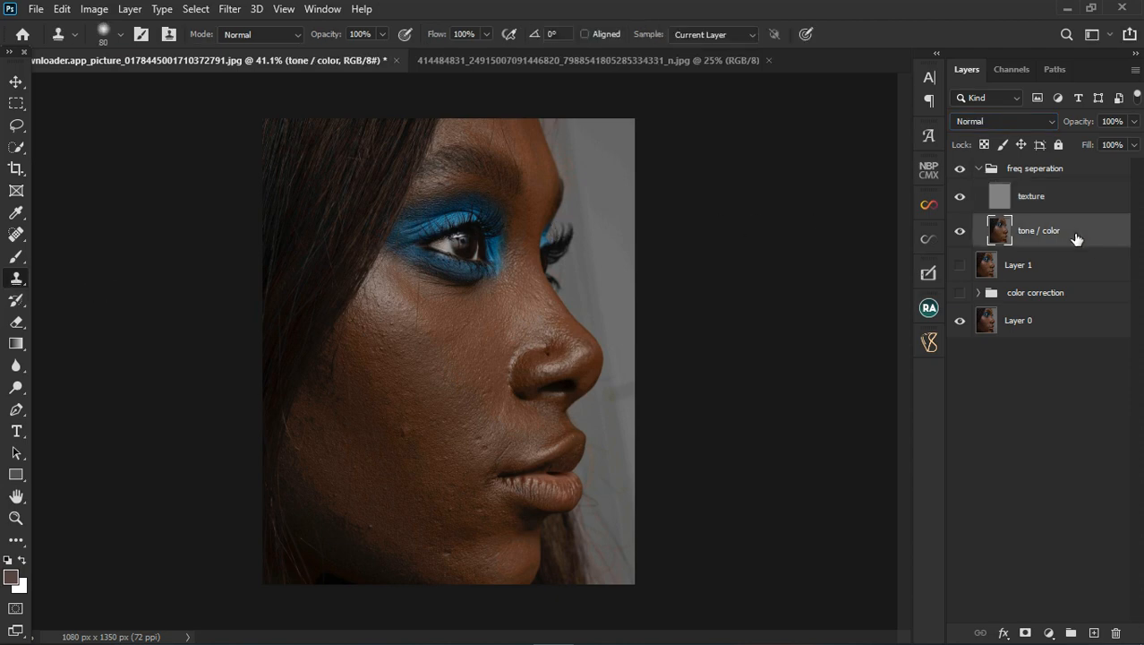
left_click_drag(16, 257, 77, 258)
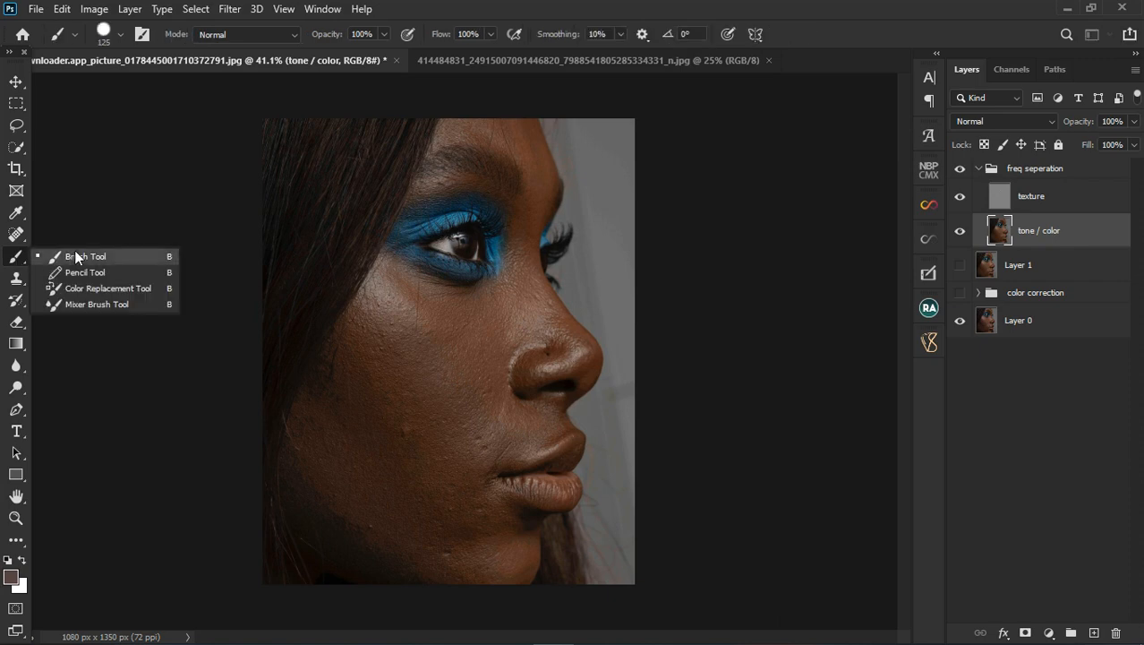
left_click(79, 300)
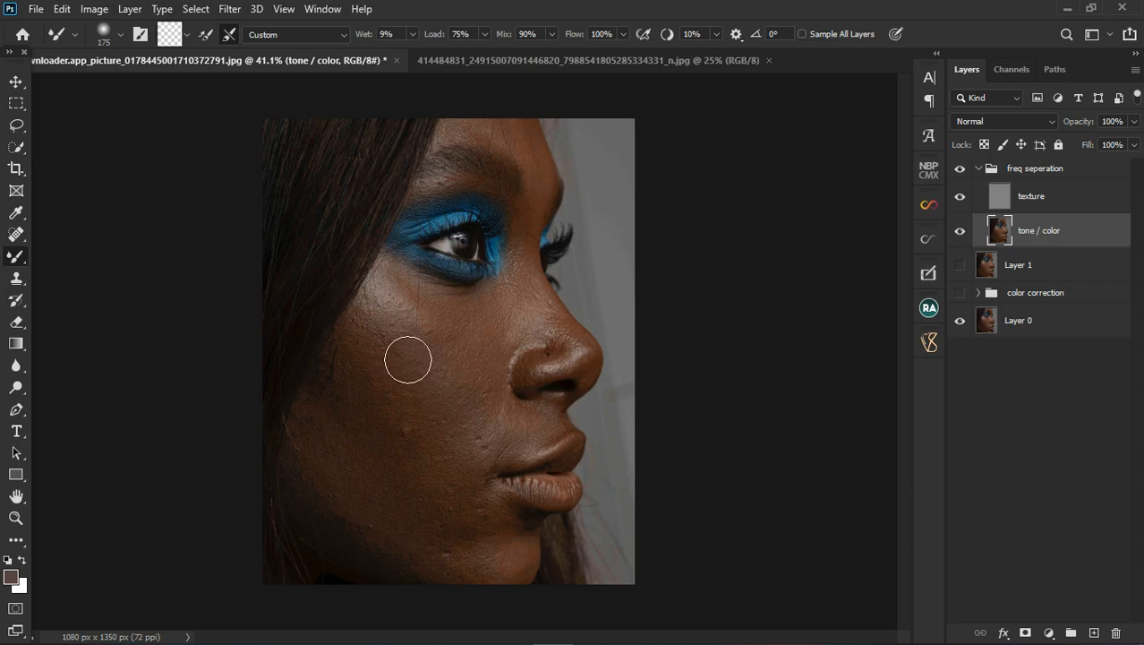
left_click_drag(412, 362, 438, 363)
scroll(399, 434, "up", 2)
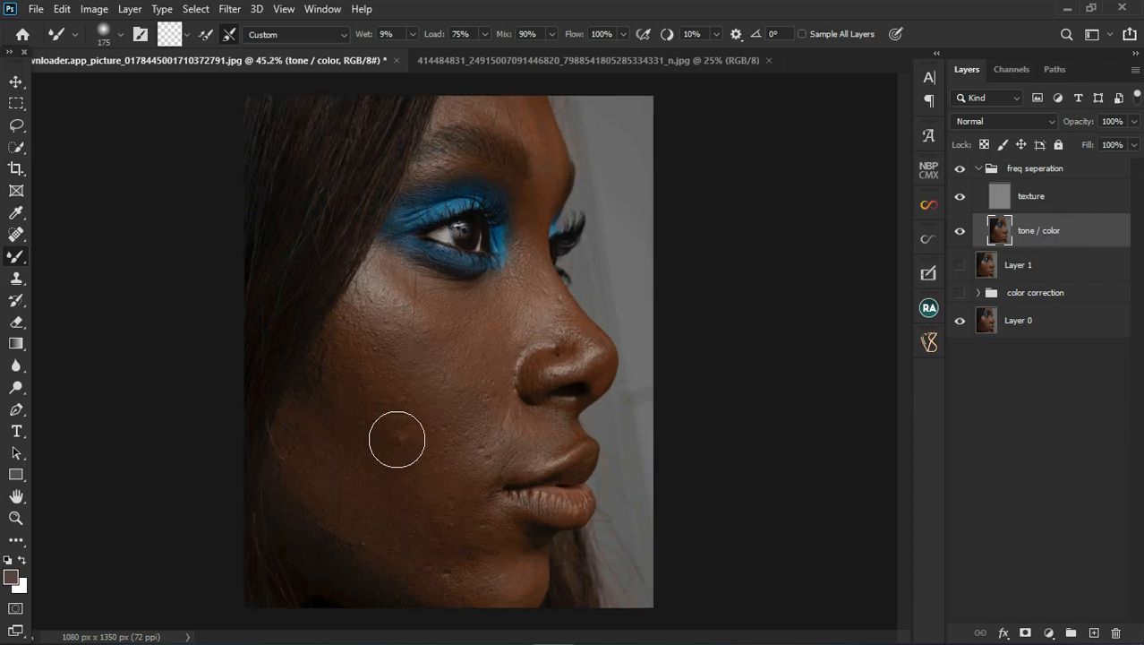
scroll(399, 434, "down", 1)
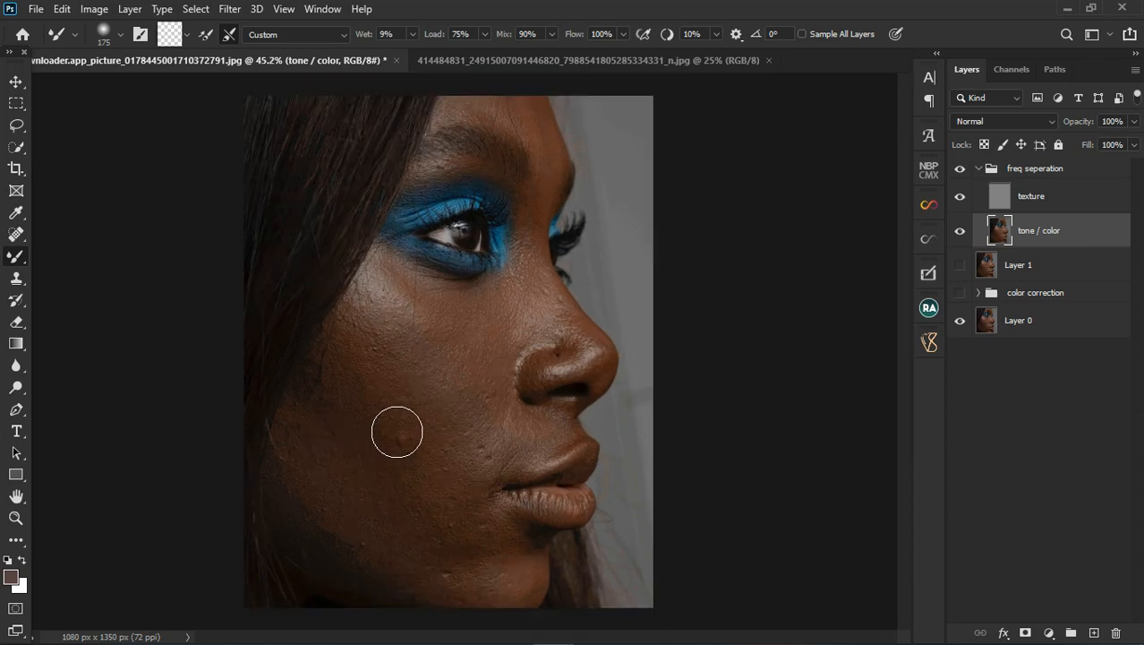
scroll(396, 432, "up", 1)
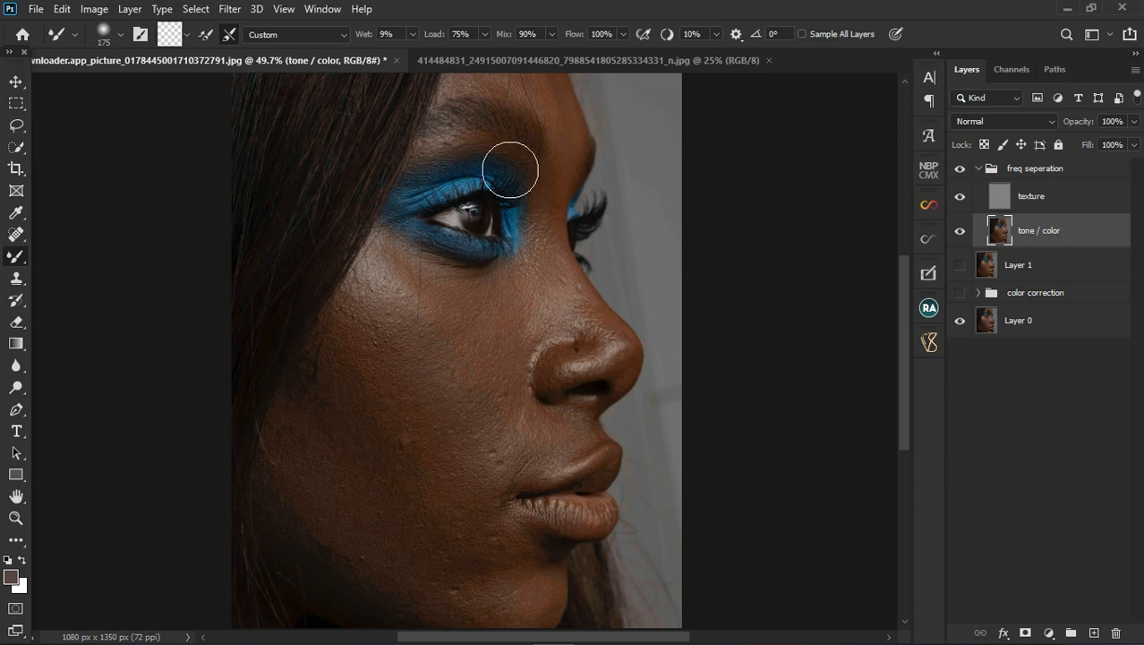
Smooth the lower cheek and jaw tones with the Mixer Brush, reducing its size to 125
right_click(8, 262)
left_click(64, 301)
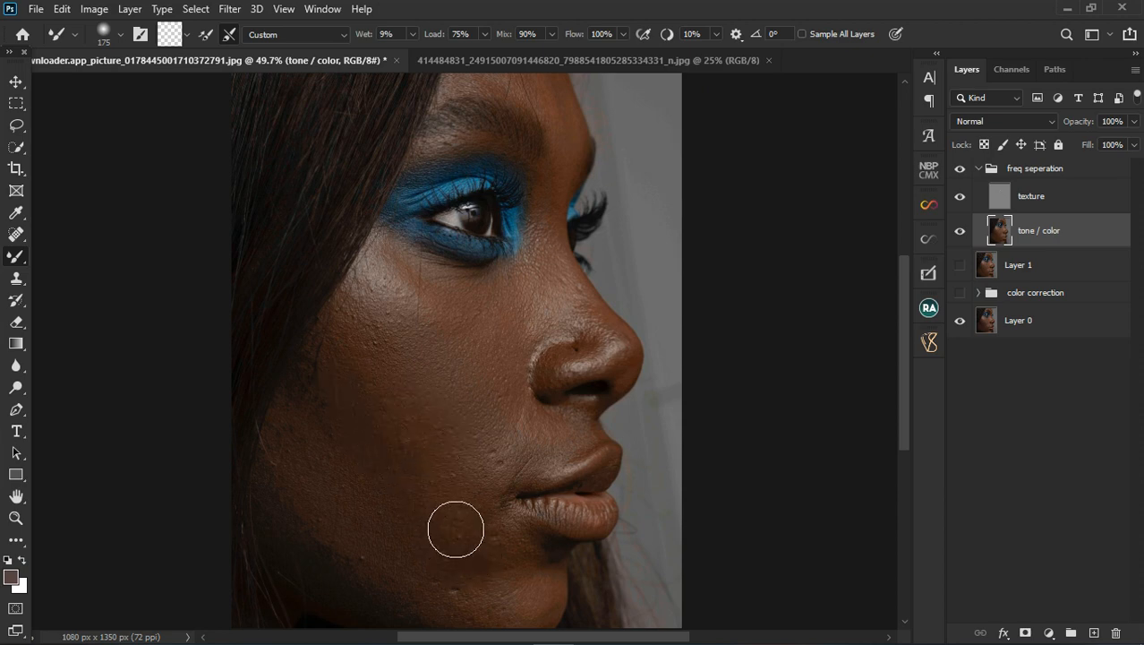
key("bracketleft")
key("bracketleft")
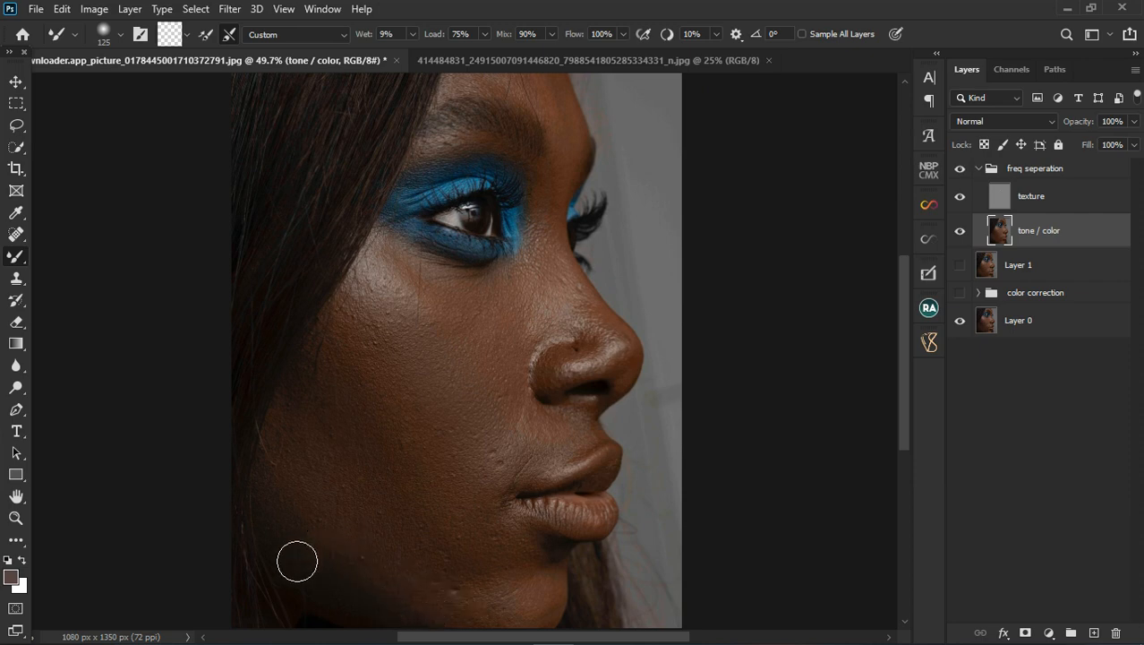
scroll(458, 540, "down", 3)
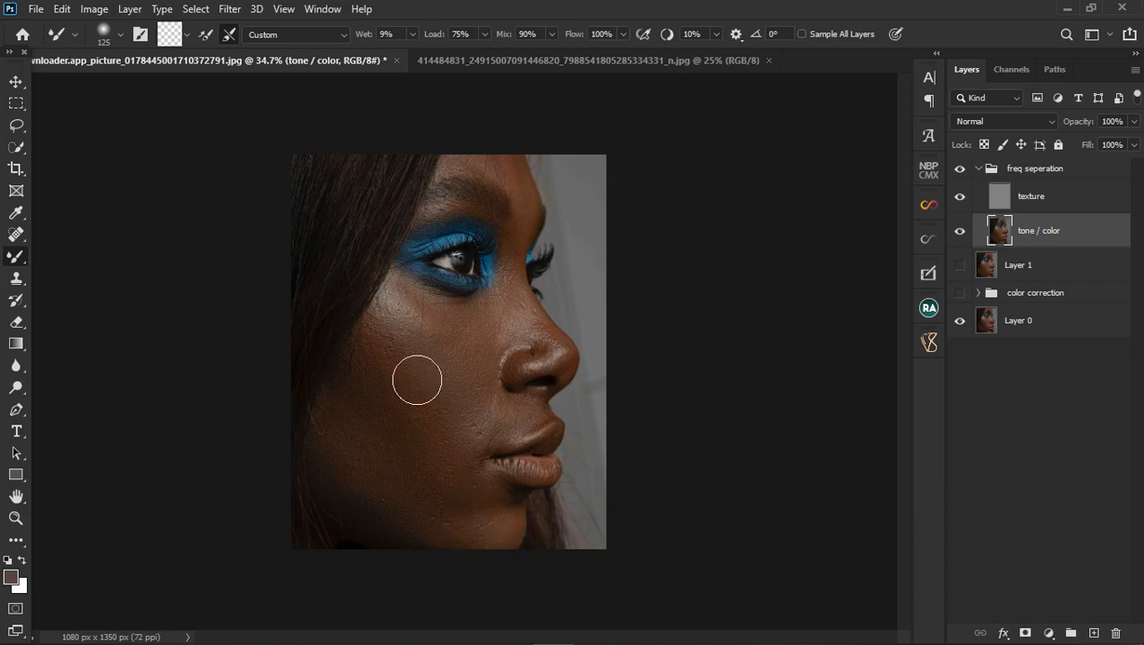
Blend the tones along the nose and around the nostril with the Mixer Brush reduced to 90 and 50
scroll(417, 379, "up", 3)
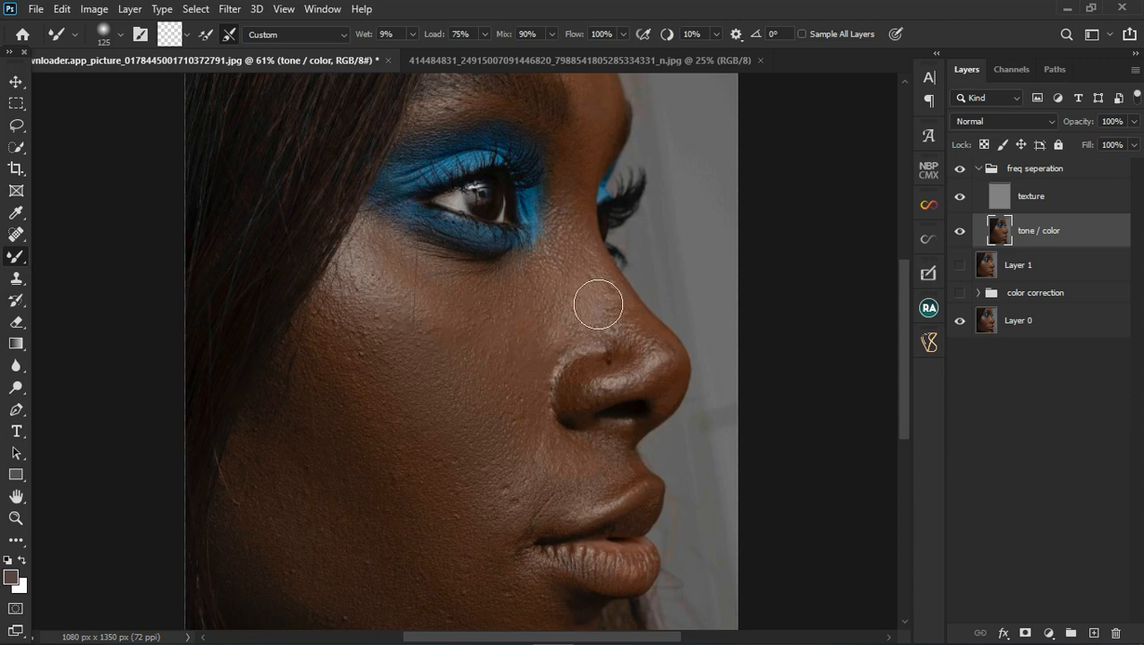
key("bracketleft")
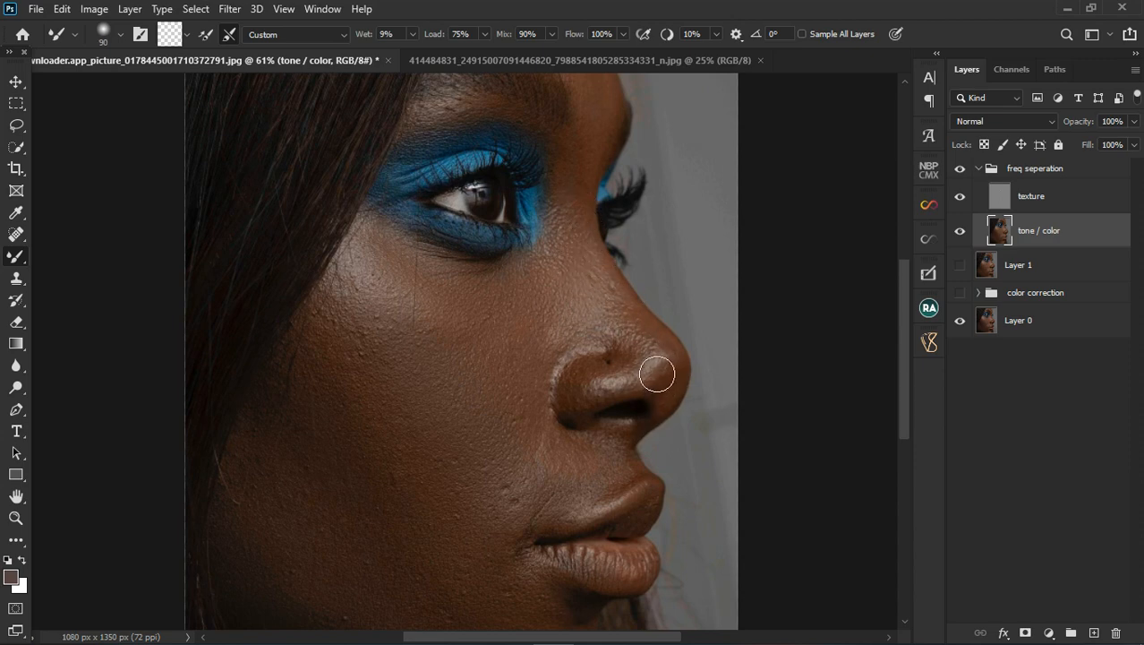
key("bracketleft")
scroll(651, 360, "up", 4)
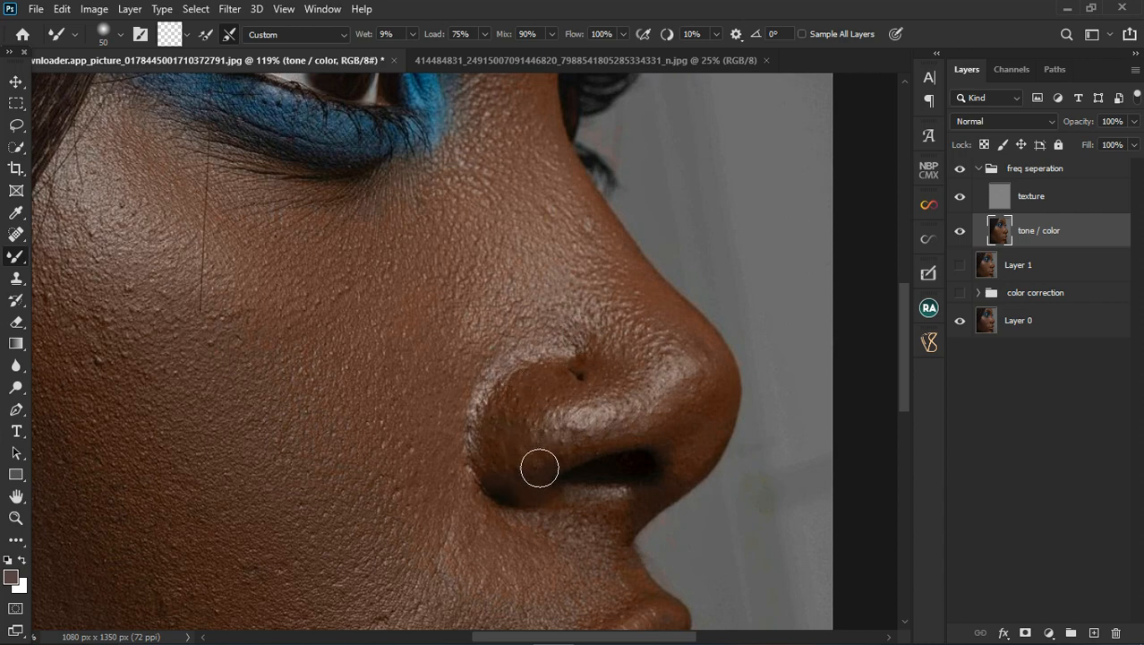
mouse_move(570, 462)
left_mouse_down()
mouse_move(581, 437)
mouse_move(641, 439)
mouse_move(653, 427)
mouse_move(724, 418)
left_mouse_up()
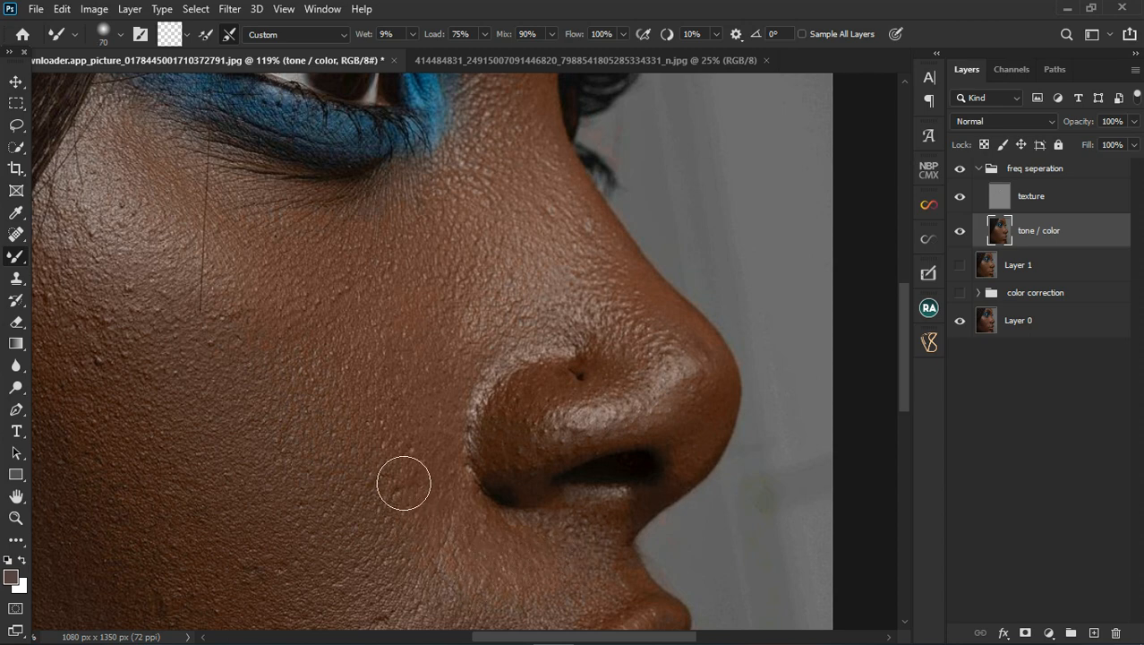
Smooth the cheek tones beside the nostril with the Mixer Brush at size 70
key("bracketright")
key("bracketright")
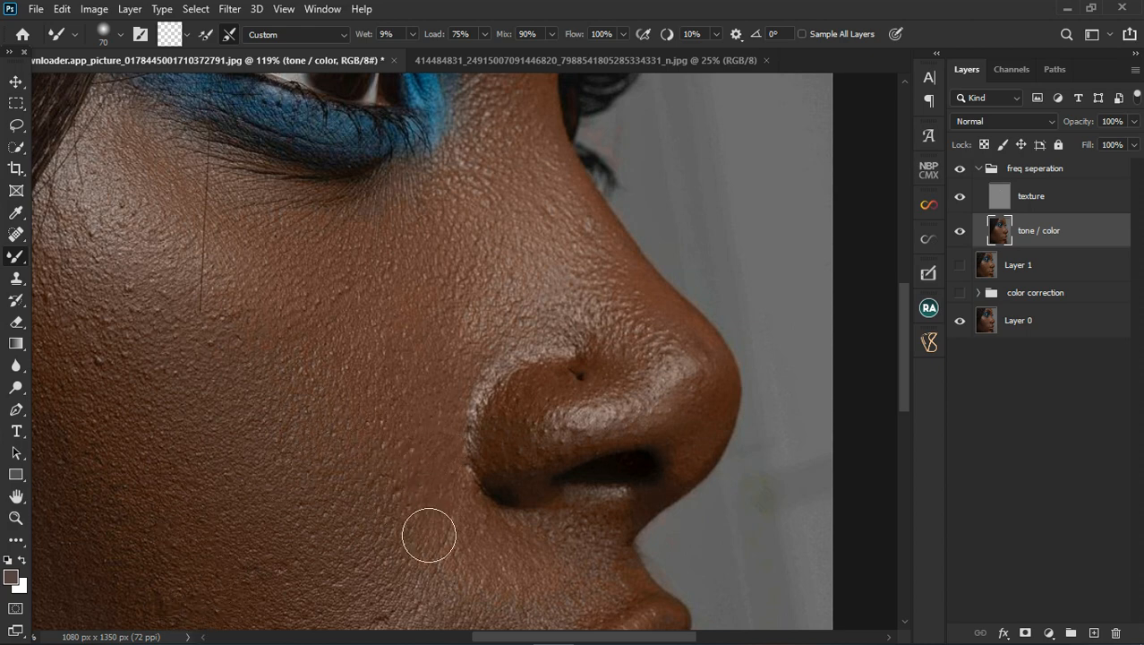
scroll(422, 322, "down", 5)
scroll(305, 430, "up", 3)
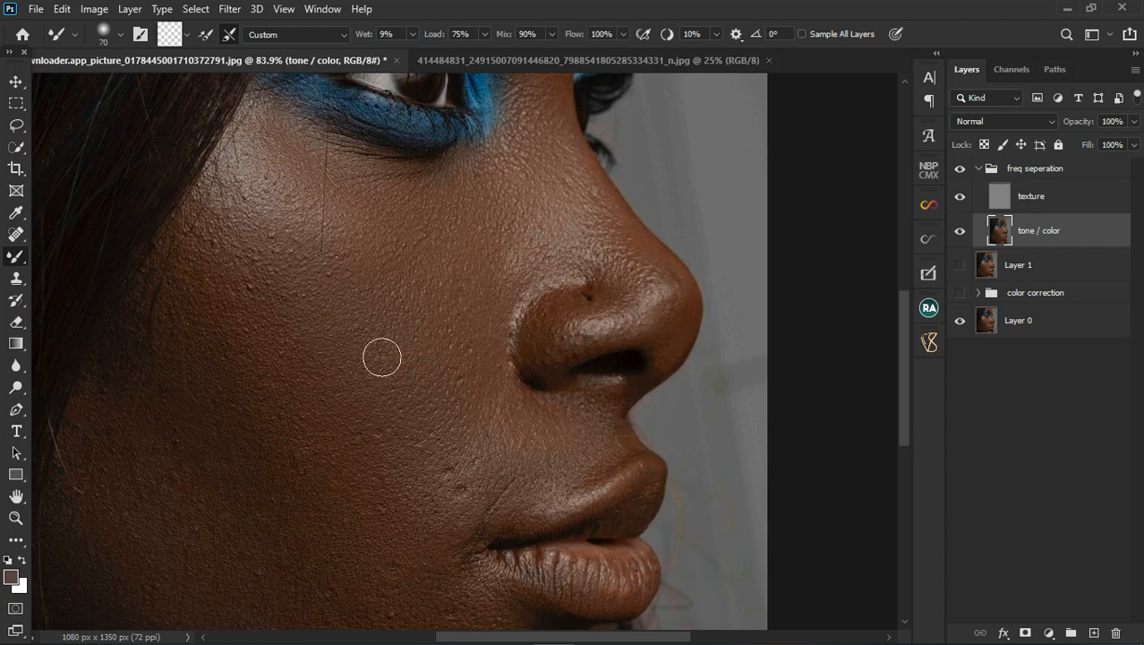
Blend the skin around the wing of the nose with the Mixer Brush at size 80
key("bracketright")
key("bracketright")
key("bracketright")
key("bracketleft")
key("bracketleft")
left_click_drag(553, 363, 537, 405)
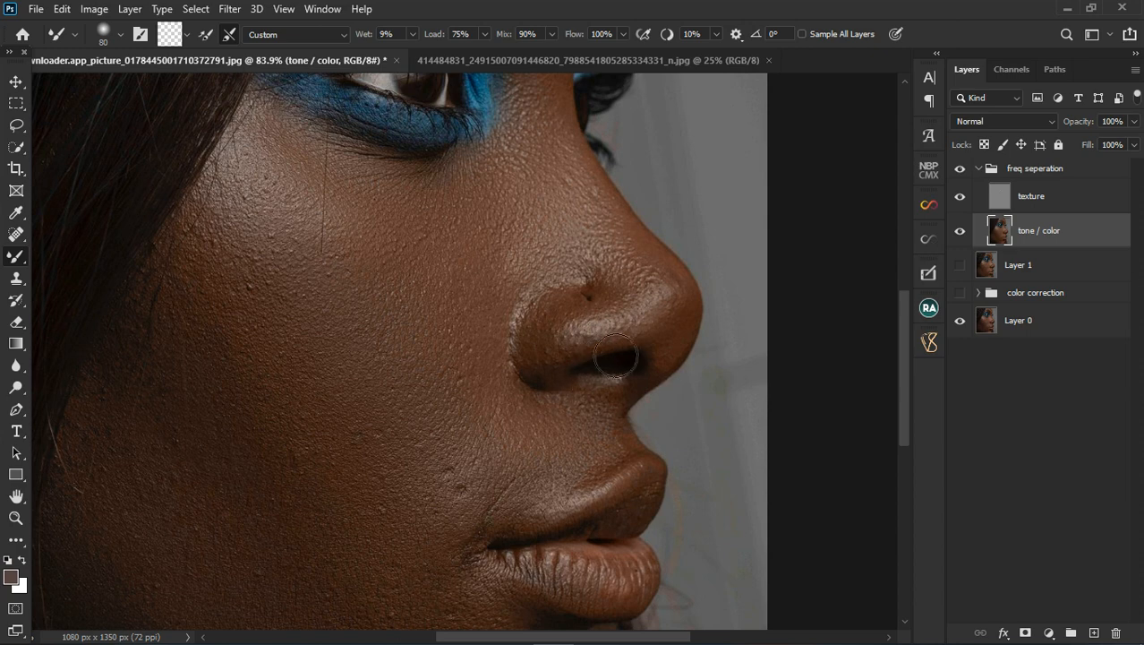
Undo the last stroke around the nostril and blend the skin above the upper lip with the Mixer Brush
mouse_move(613, 426)
left_mouse_down()
mouse_move(586, 444)
mouse_move(590, 420)
left_mouse_up()
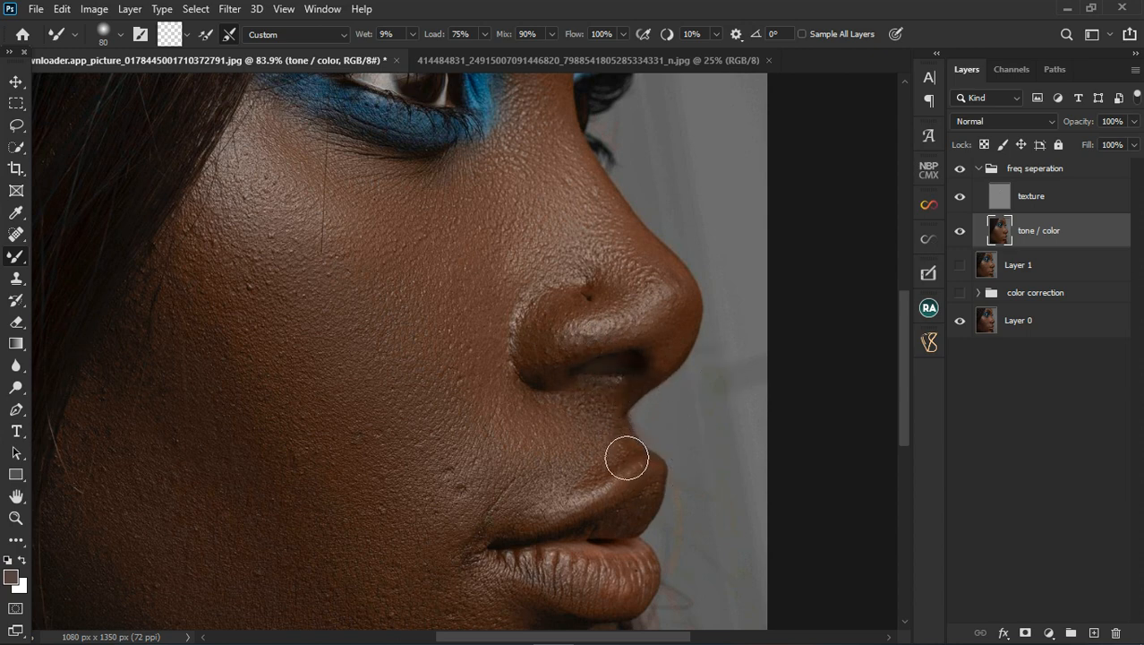
key("ctrl+z")
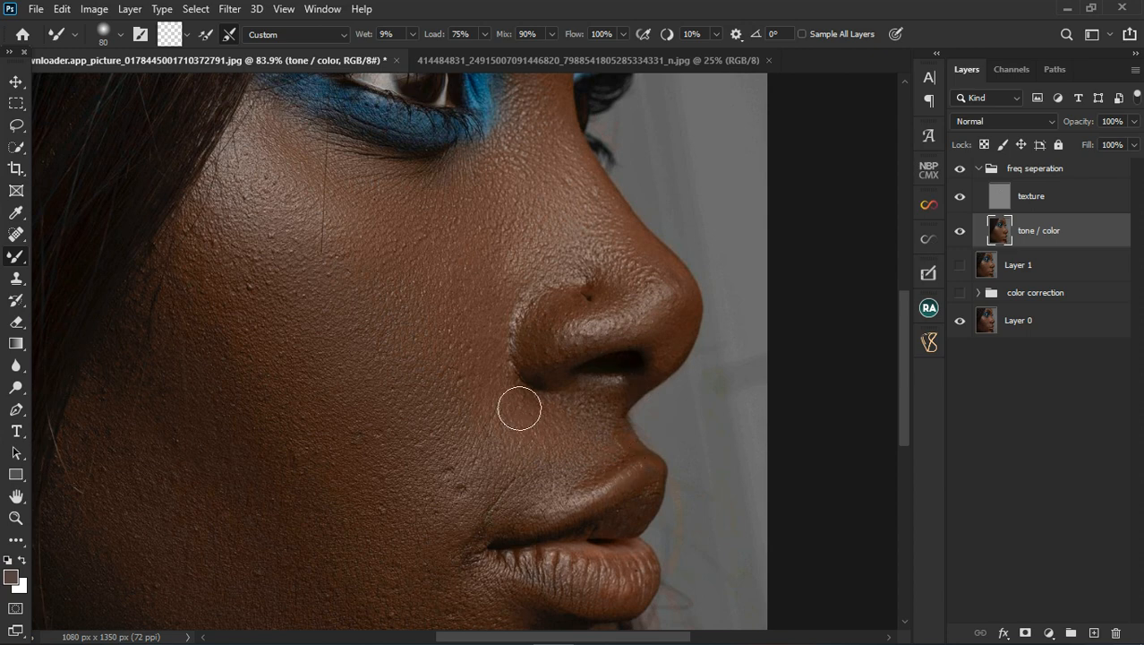
mouse_move(582, 452)
left_mouse_down()
mouse_move(620, 447)
mouse_move(602, 445)
mouse_move(615, 435)
mouse_move(598, 459)
left_mouse_up()
mouse_move(545, 514)
left_mouse_down()
mouse_move(484, 533)
mouse_move(545, 521)
mouse_move(509, 515)
mouse_move(488, 539)
mouse_move(526, 519)
left_mouse_up()
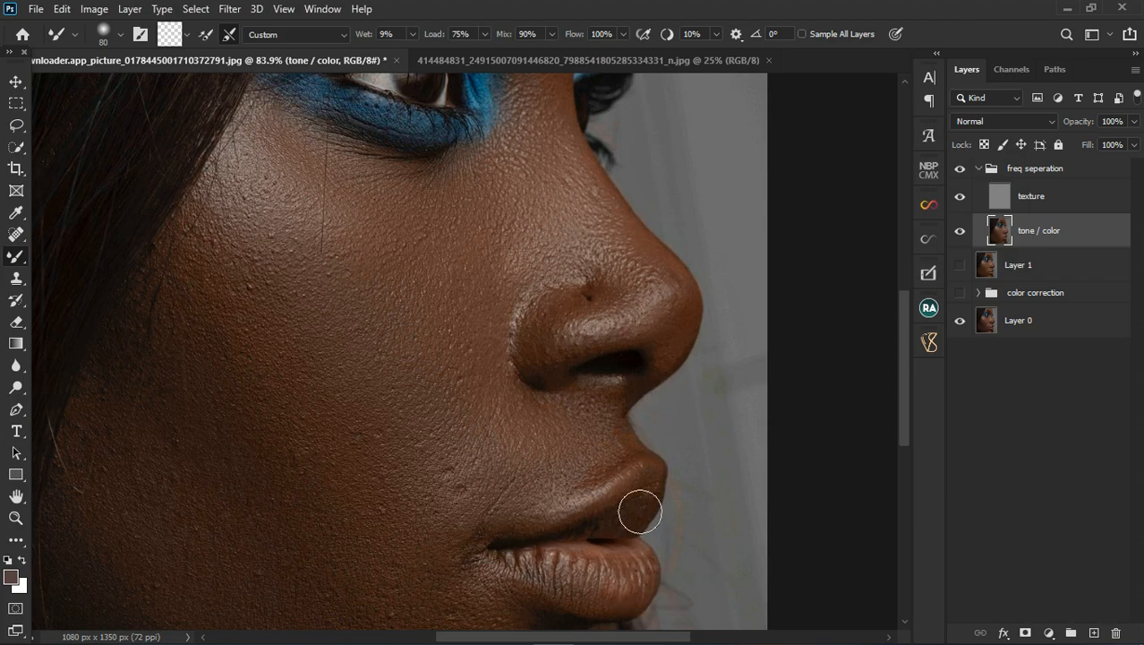
scroll(609, 458, "down", 2)
scroll(618, 472, "up", 3)
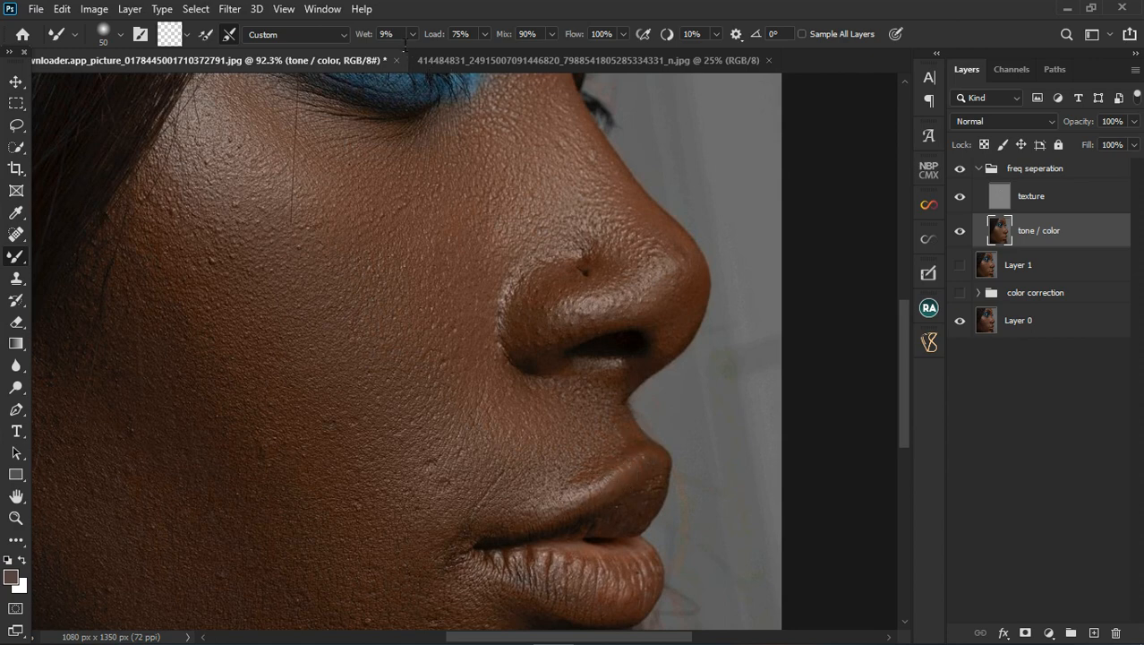
Smooth the outer cheek and jaw tones with the Mixer Brush enlarged to 125
scroll(346, 260, "down", 1)
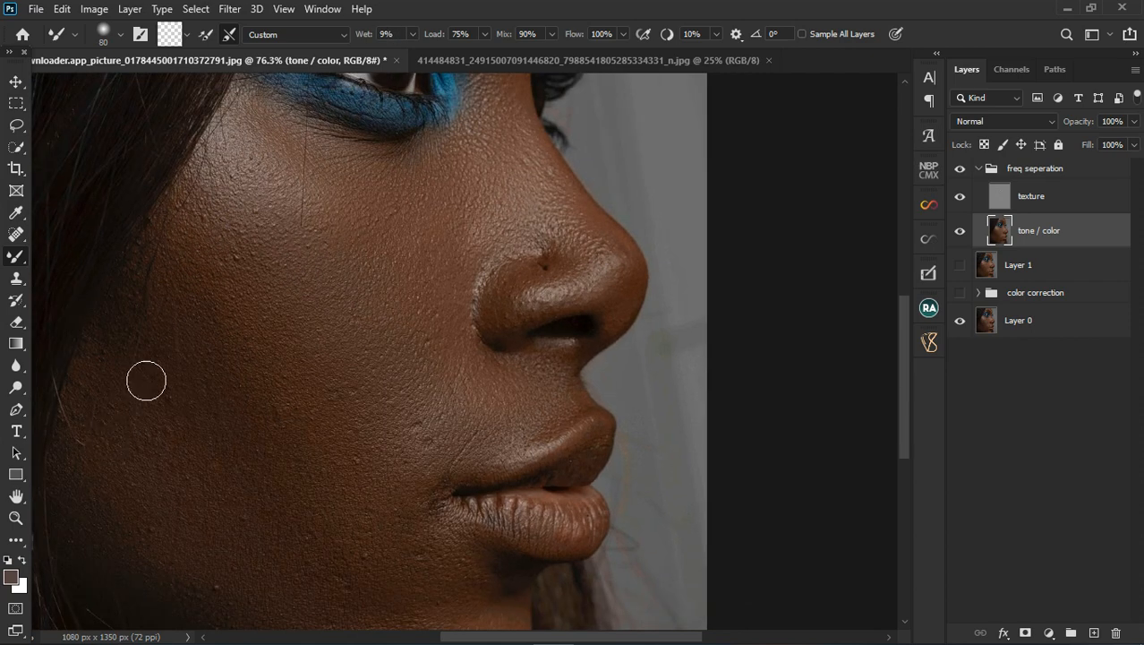
key("bracketright")
key("bracketright")
key("bracketright")
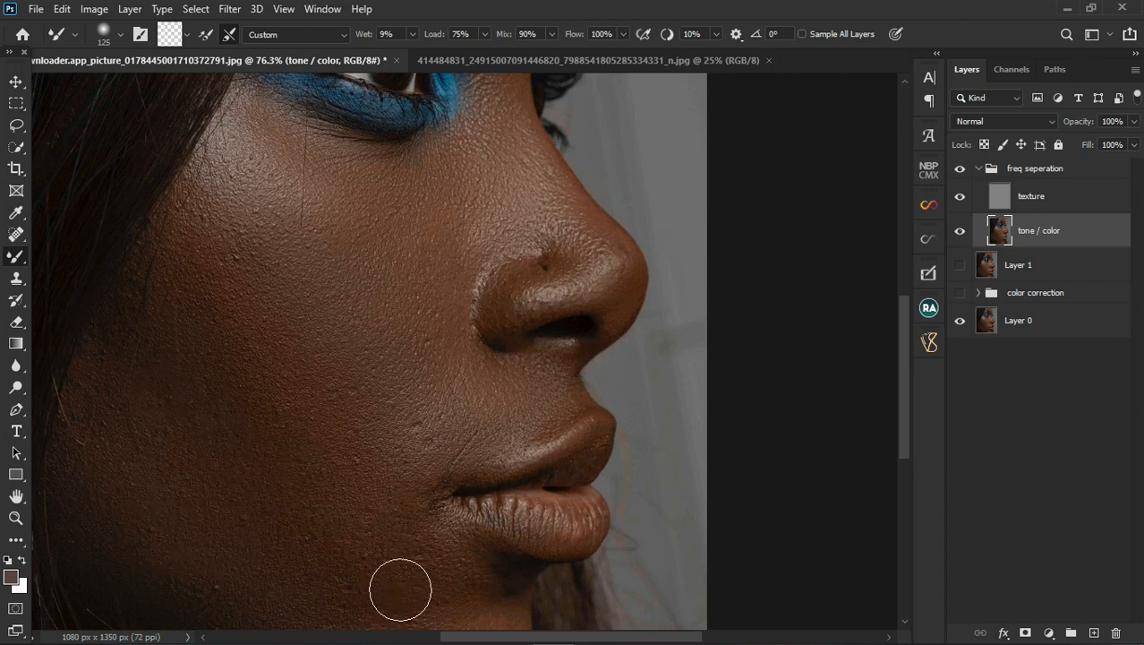
scroll(317, 334, "down", 4)
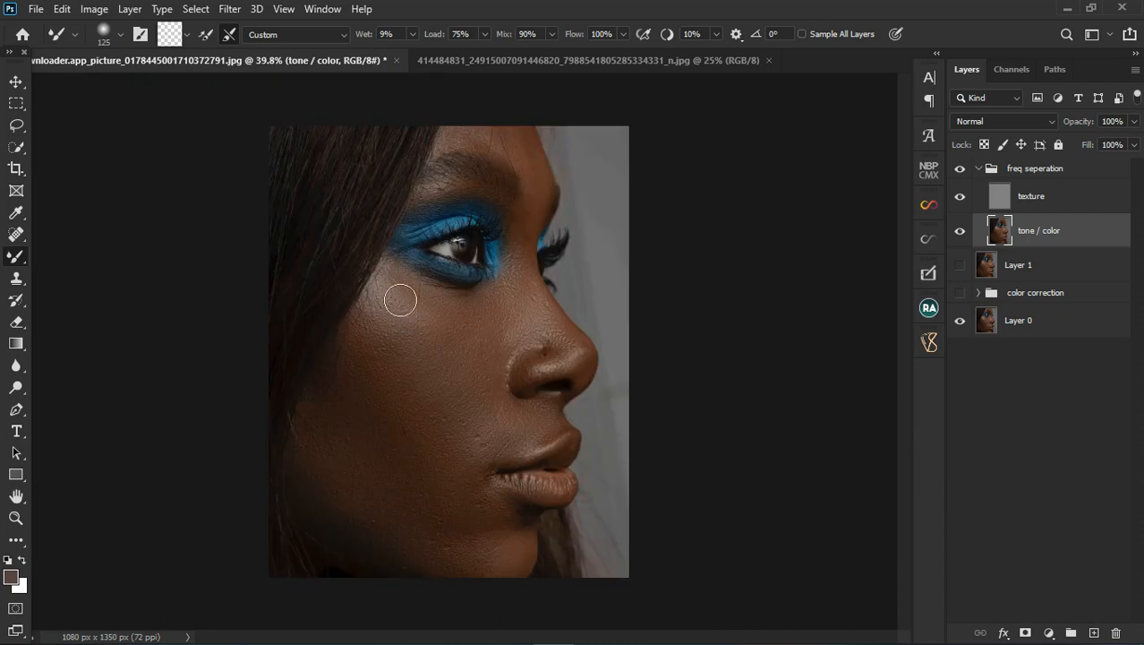
Blend the forehead tones beside the eyebrow with a slightly smaller Mixer Brush
scroll(529, 141, "up", 4)
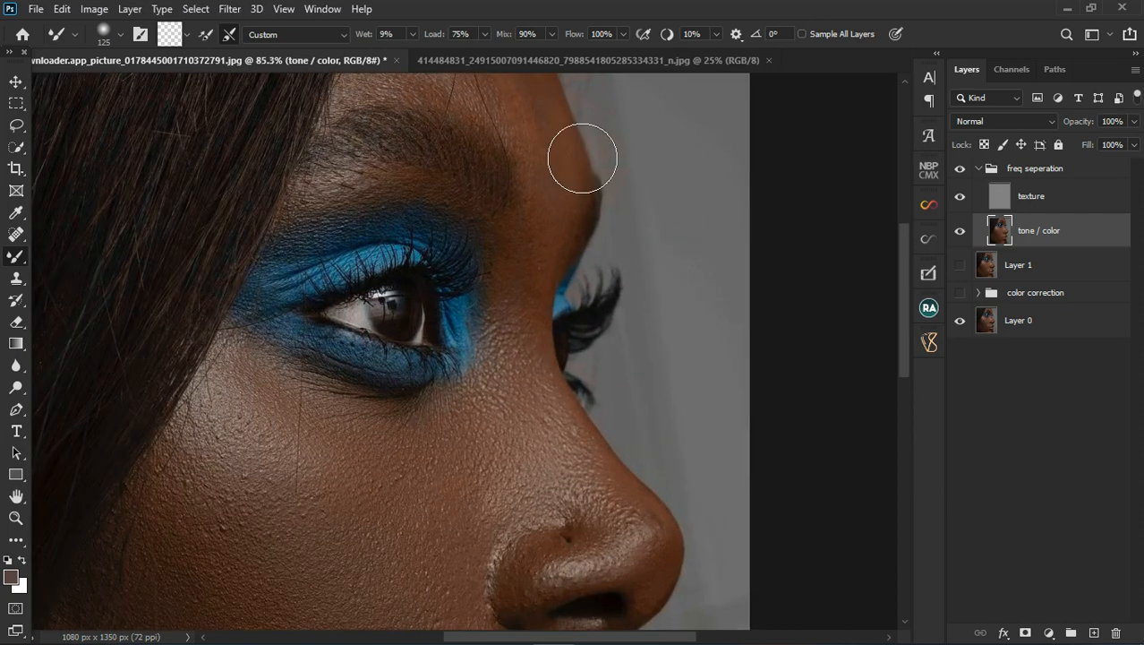
key("bracketleft")
scroll(555, 141, "down", 4)
Even out the tones on the lower cheek and chin with the Mixer Brush at size 125
key("bracketright")
key("bracketright")
key("bracketright")
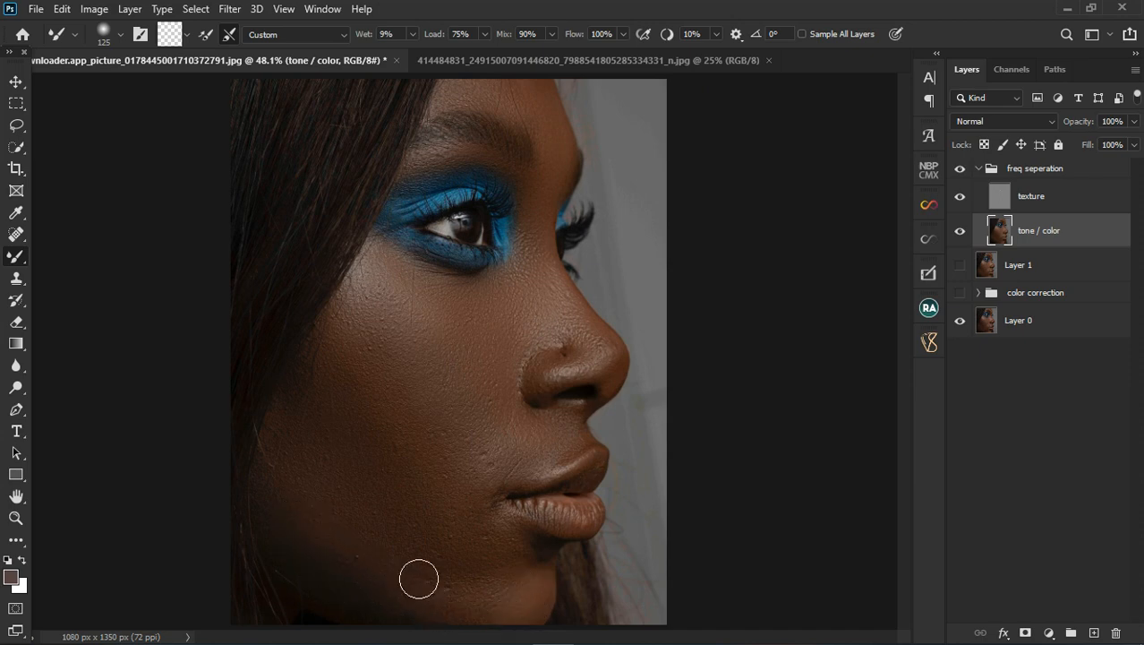
scroll(417, 453, "down", 3)
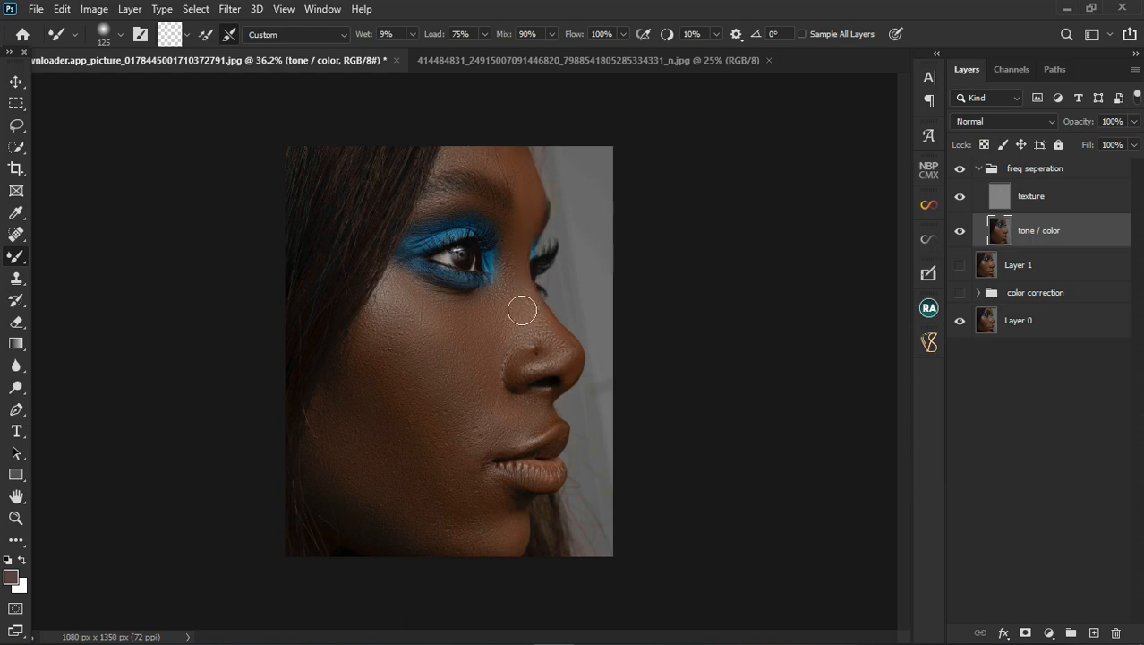
Refine the tone transitions on the nose with the Mixer Brush reduced to size 50
scroll(539, 340, "up", 3)
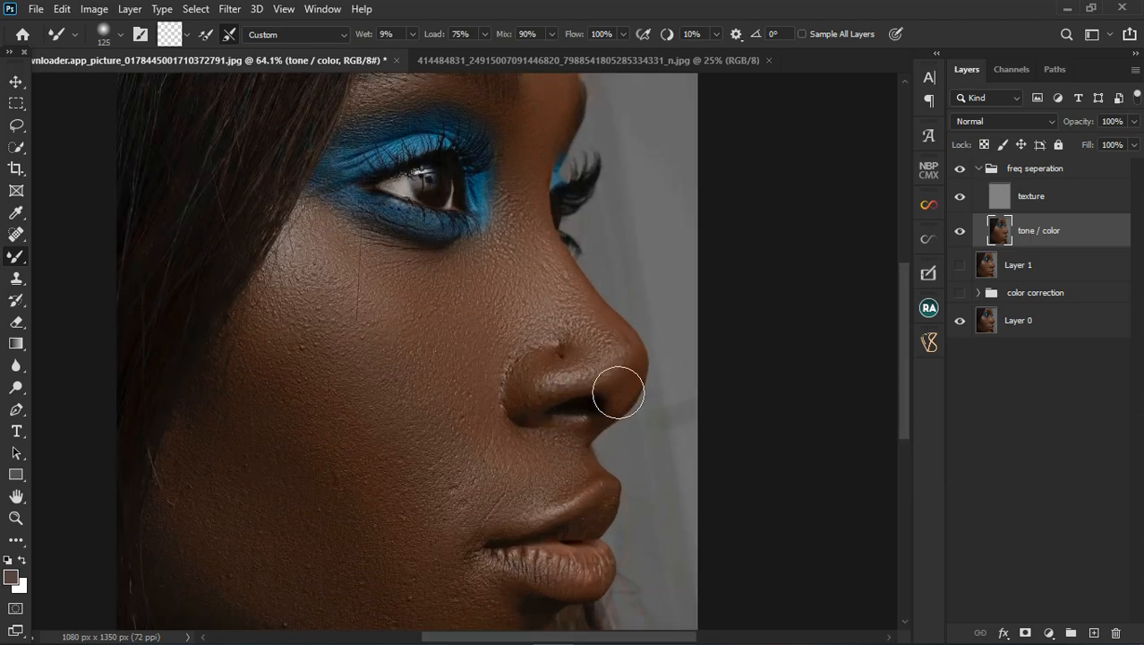
key("bracketleft")
key("bracketleft")
key("bracketleft")
key("bracketleft")
Clone clean skin over the stray hair on the cheek on the texture layer, using the Clone Stamp at size 40
left_click(1038, 202)
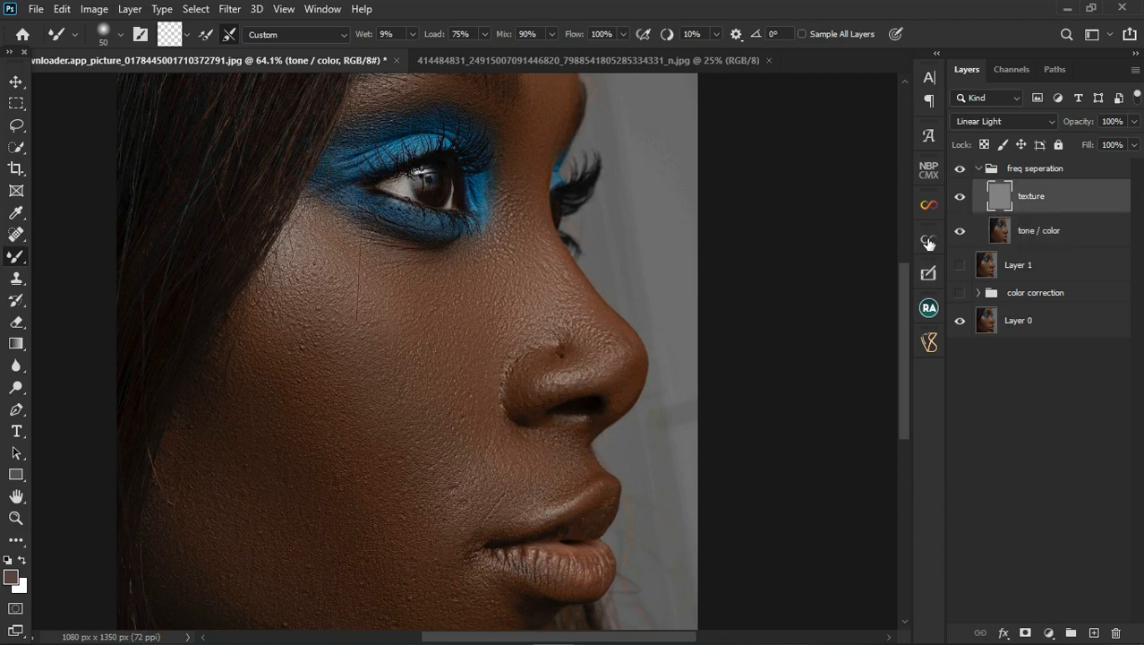
left_click(16, 279)
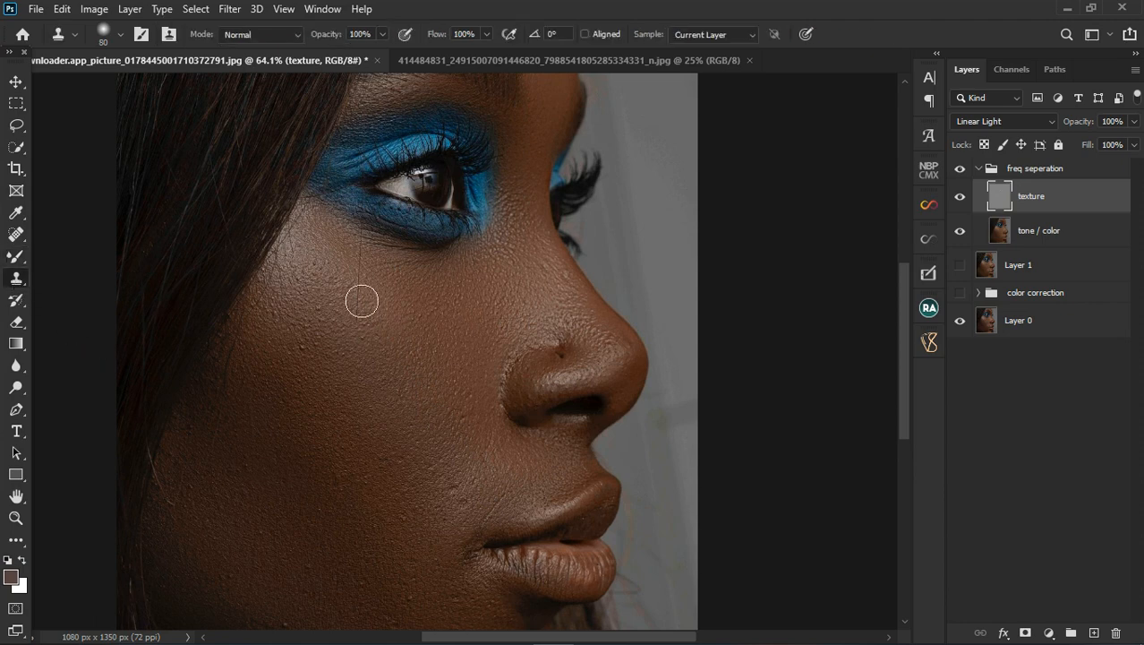
scroll(345, 251, "up", 3)
key("bracketleft")
key("bracketleft")
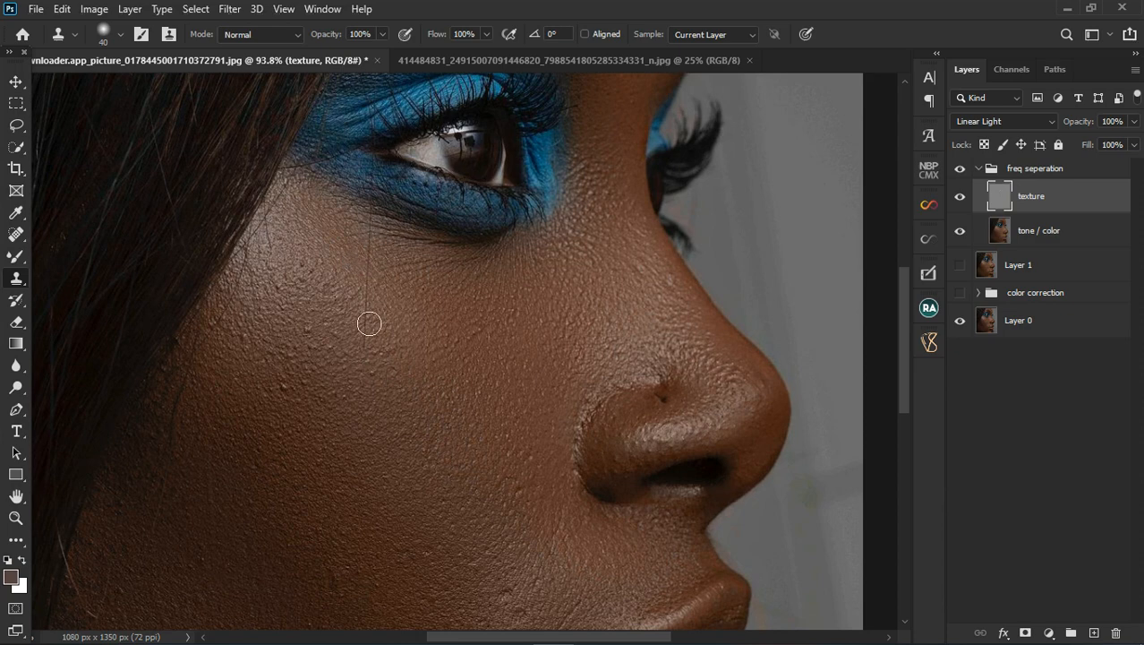
mouse_move(368, 318)
left_mouse_down()
mouse_move(370, 356)
mouse_move(440, 368)
left_mouse_up()
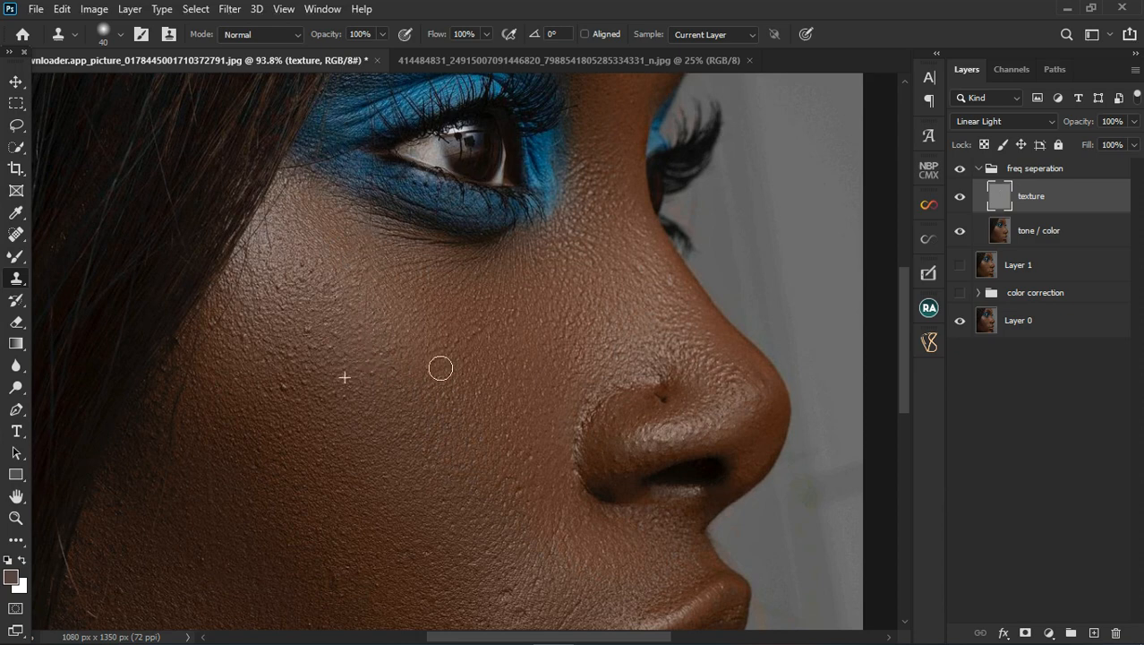
Sample clean skin and clone away the rest of the stray hair beneath the eye on the texture layer
left_click(441, 309, "alt")
left_click(366, 234, "alt")
mouse_move(492, 274)
left_mouse_down()
mouse_move(444, 255)
mouse_move(511, 271)
left_mouse_up()
left_click_drag(392, 287, 417, 286)
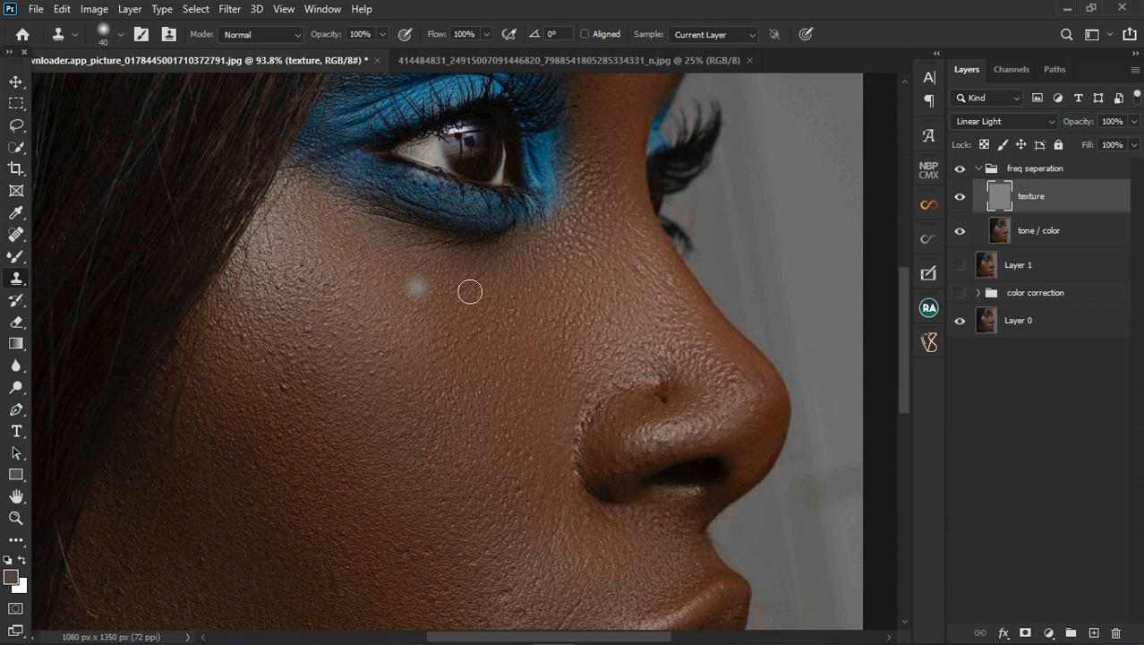
left_click_drag(492, 291, 481, 276)
left_click(493, 287, "alt")
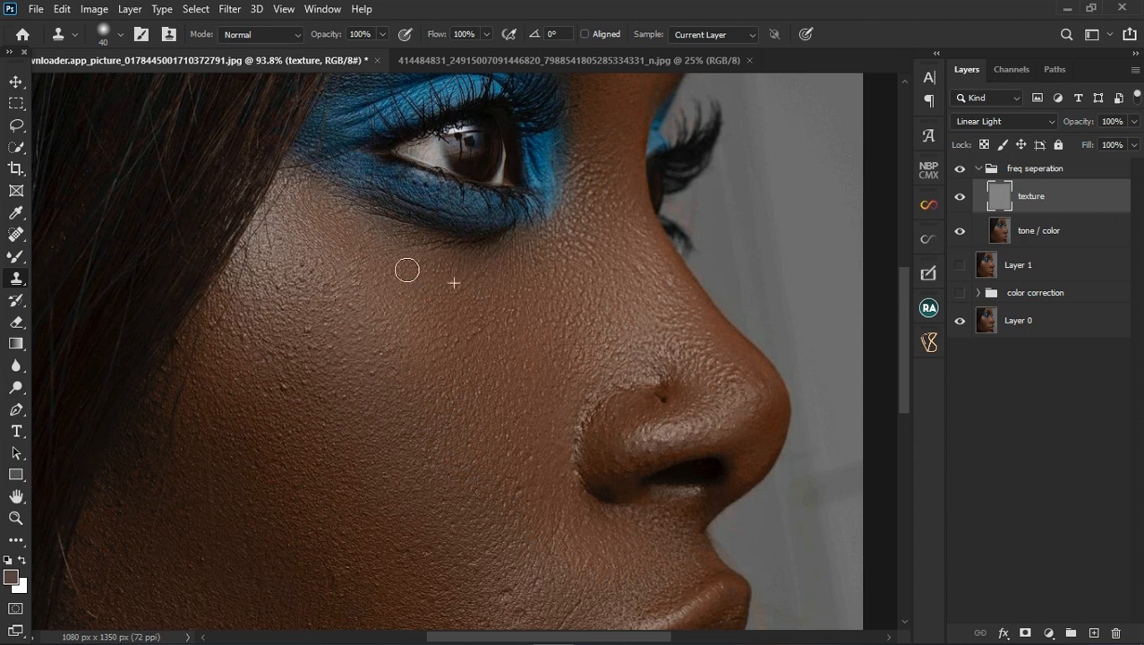
Sample nearby clean skin and clone it over the rough texture beneath the eye on the texture layer
left_click_drag(407, 269, 475, 285)
left_click(475, 289, "alt")
left_click(409, 285)
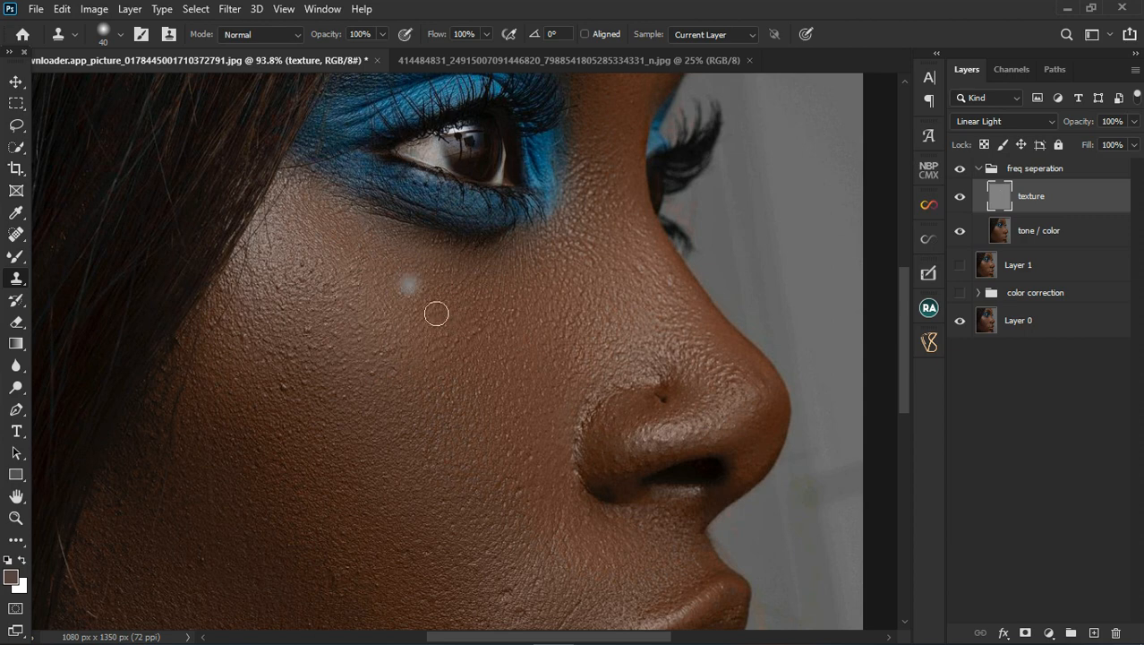
left_click(397, 271, "alt")
mouse_move(371, 248)
left_mouse_down()
mouse_move(345, 236)
mouse_move(406, 241)
left_mouse_up()
left_click(362, 233, "alt")
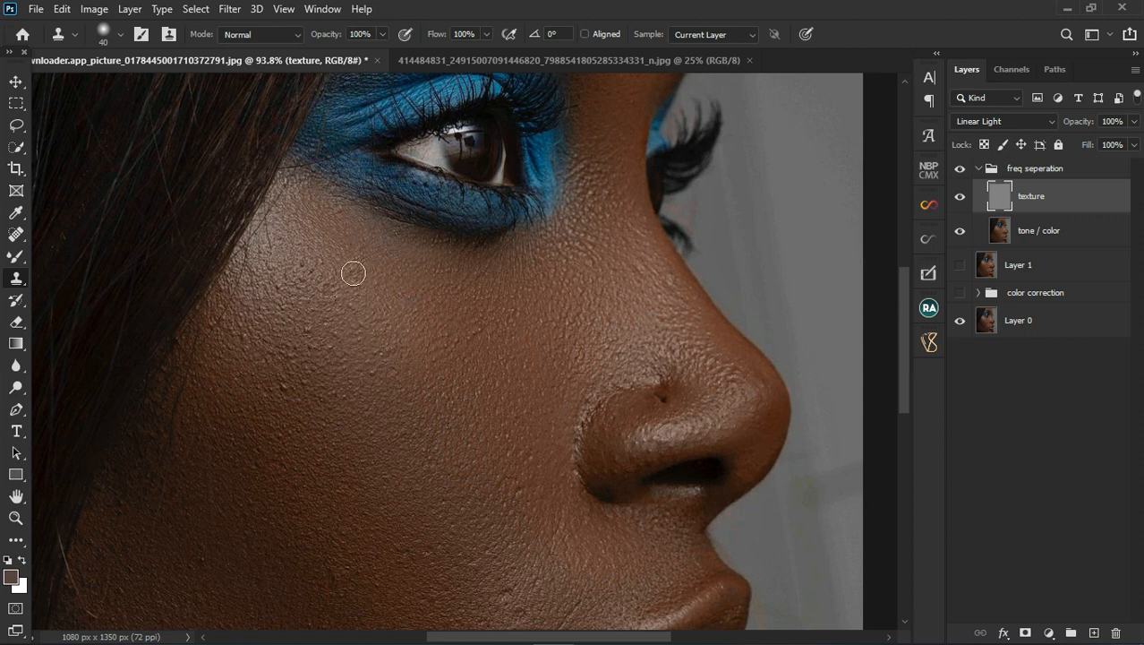
Clone clean texture over the upper cheekbone by the outer corner of the eye
left_click(328, 216)
left_click(354, 146, "alt")
mouse_move(315, 186)
left_mouse_down()
mouse_move(317, 215)
mouse_move(307, 188)
left_mouse_up()
mouse_move(273, 227)
left_mouse_down()
mouse_move(295, 211)
mouse_move(316, 227)
mouse_move(270, 235)
mouse_move(251, 269)
mouse_move(278, 246)
left_mouse_up()
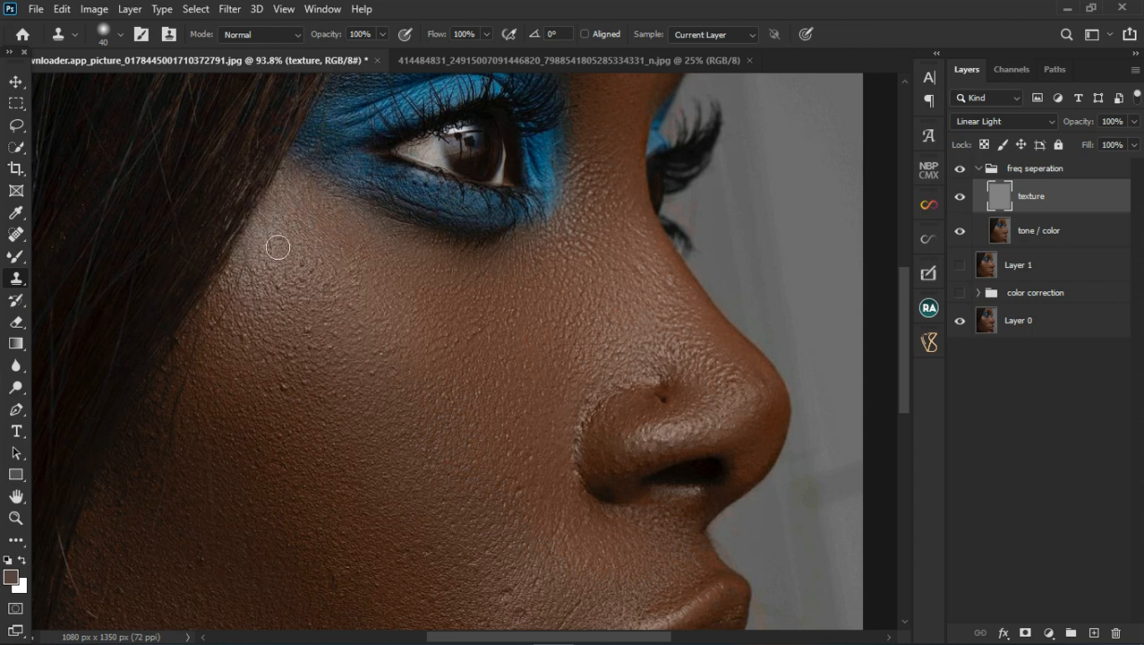
Clone clean skin texture over the bumps and stray hairs along the cheek beside the hairline
left_click_drag(275, 299, 297, 286)
left_click(257, 309, "alt")
left_click_drag(218, 362, 207, 376)
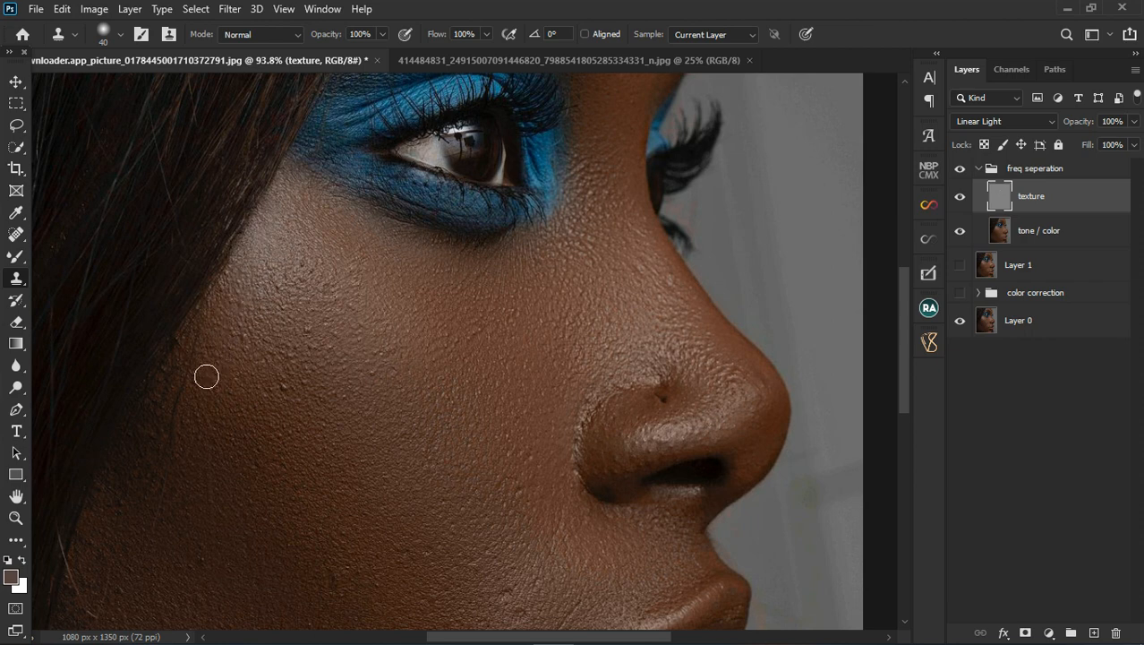
left_click(196, 424, "alt")
left_click_drag(195, 443, 190, 459)
left_click_drag(183, 404, 194, 393)
left_click_drag(181, 448, 204, 470)
left_click(317, 333)
Clone smoother texture over the forehead beside the eyebrow and down the bridge of the nose
scroll(313, 336, "down", 3)
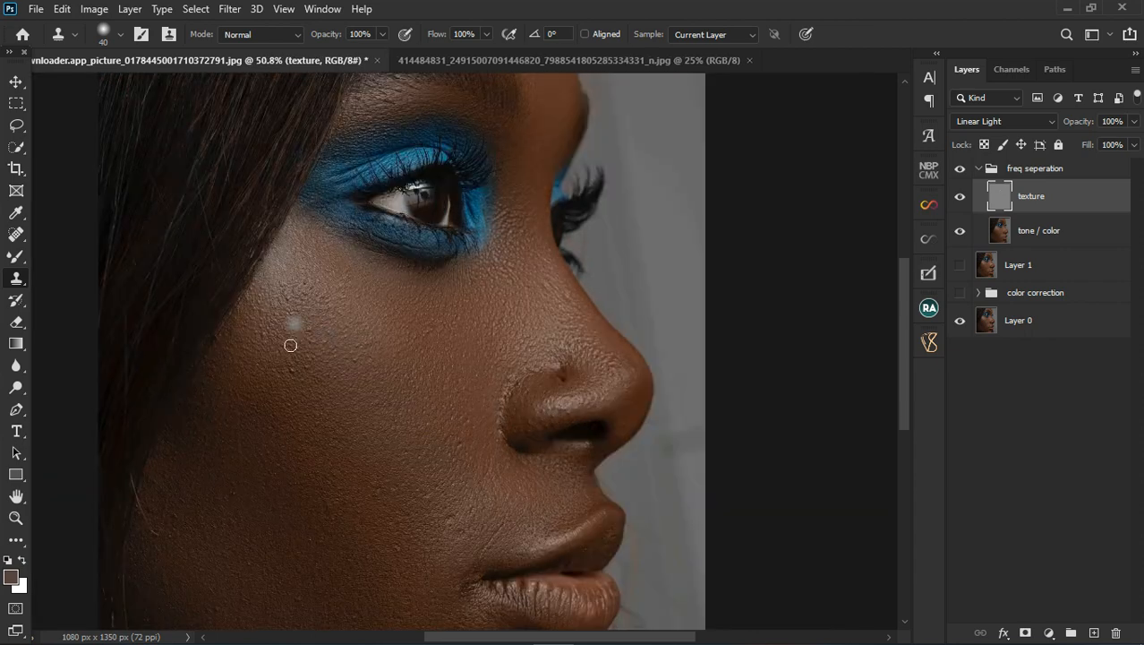
scroll(290, 344, "down", 2)
left_click(420, 388)
scroll(464, 328, "down", 2)
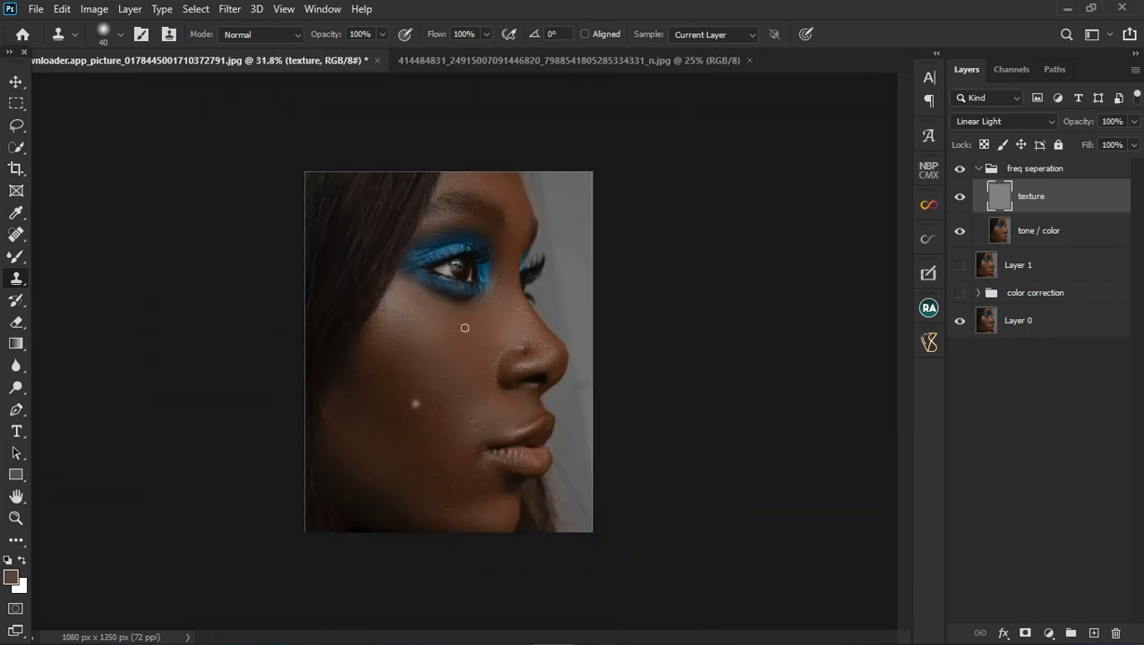
scroll(495, 205, "up", 4)
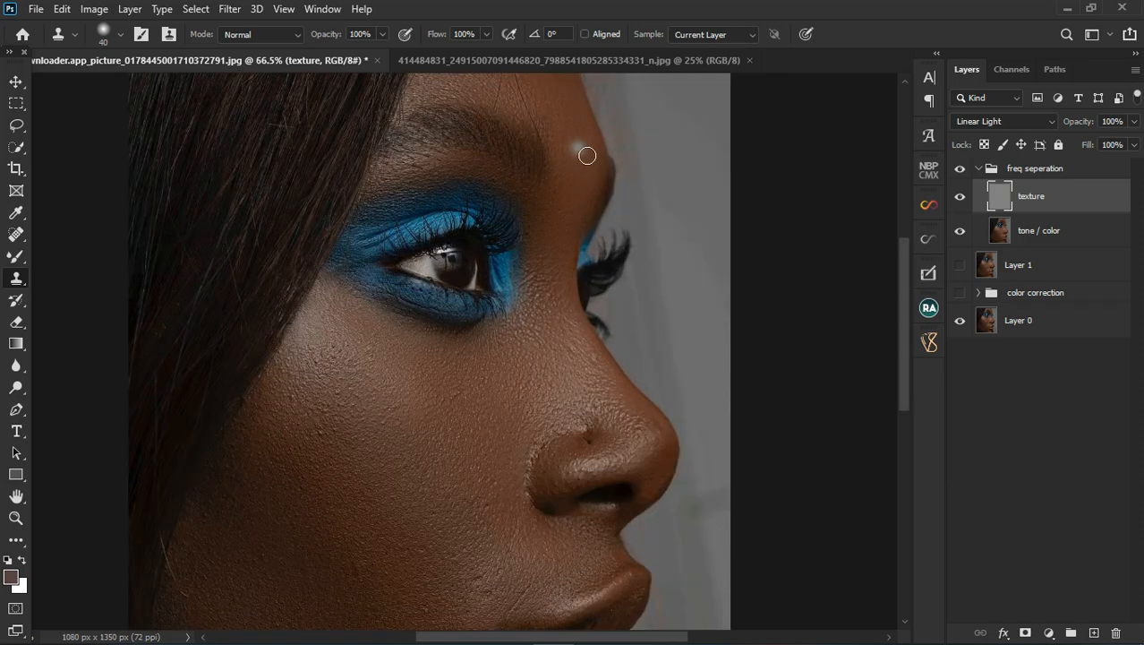
left_click_drag(571, 171, 557, 317)
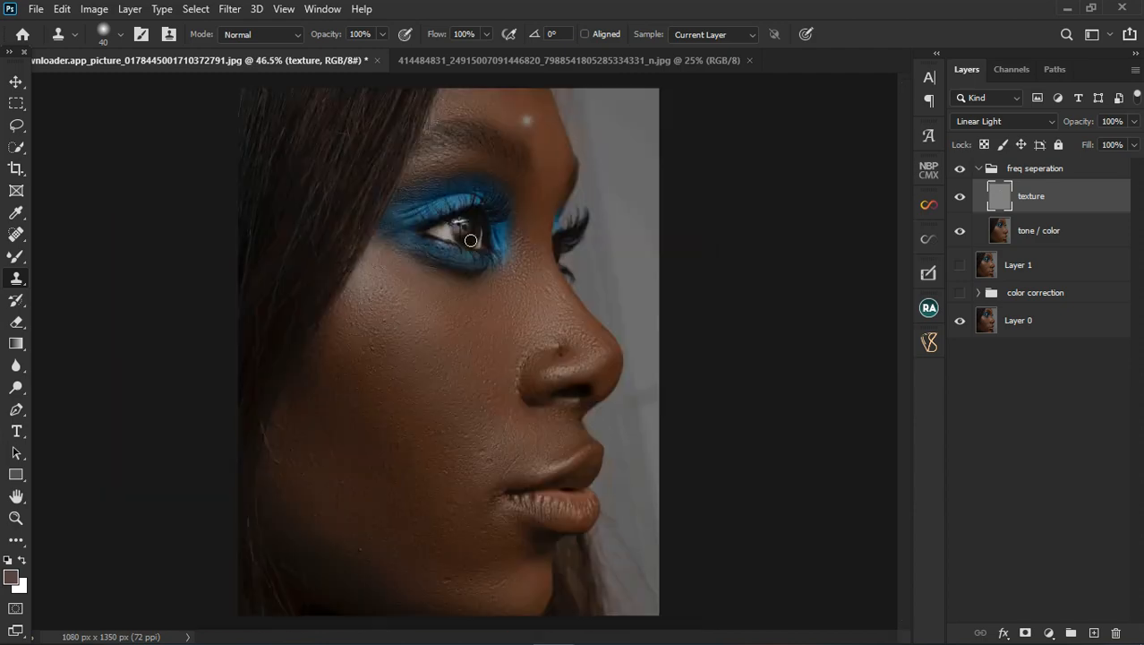
scroll(501, 268, "down", 2)
scroll(561, 339, "up", 2)
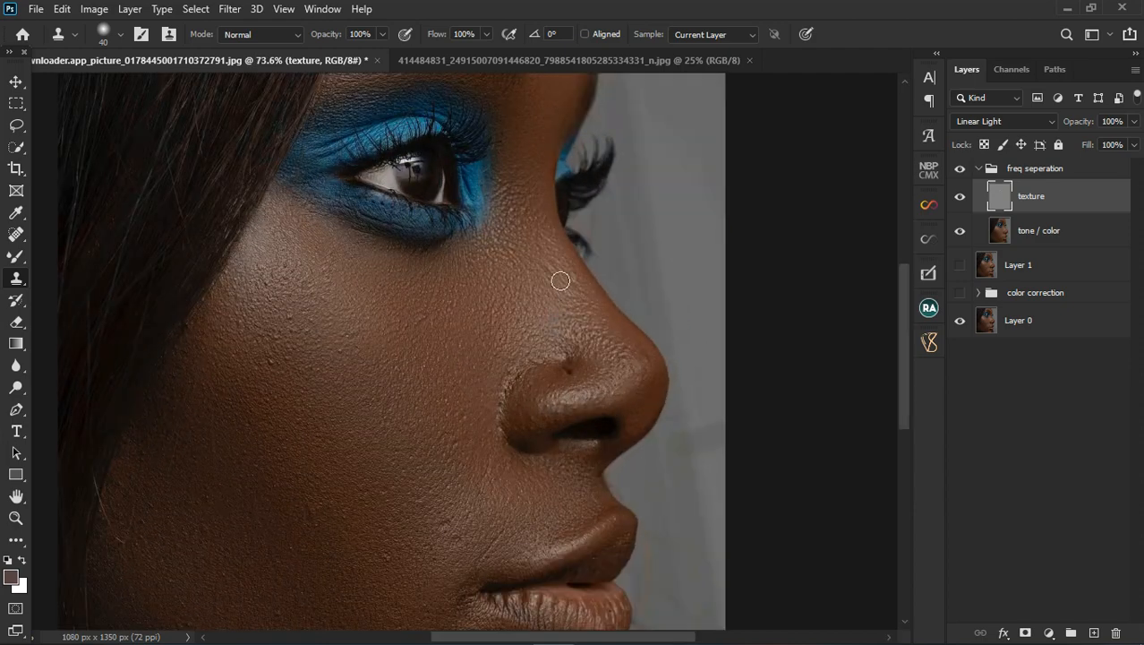
left_click_drag(581, 296, 602, 311)
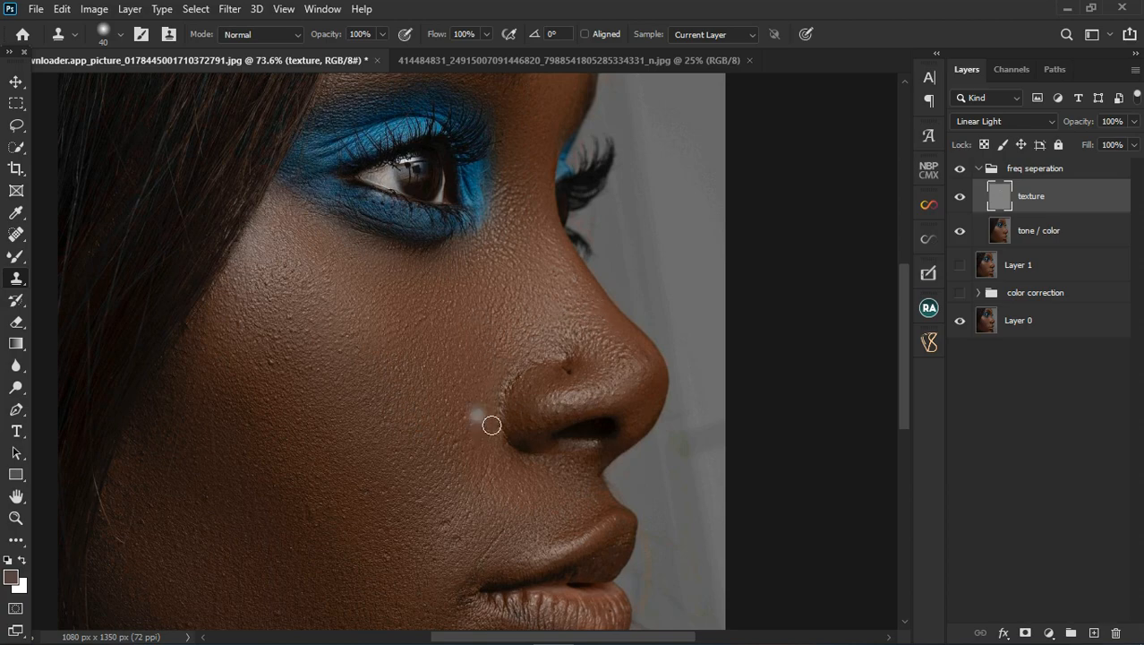
Clone clean skin over the rough crease around the nostril wing and the side of the nose
scroll(489, 410, "up", 4)
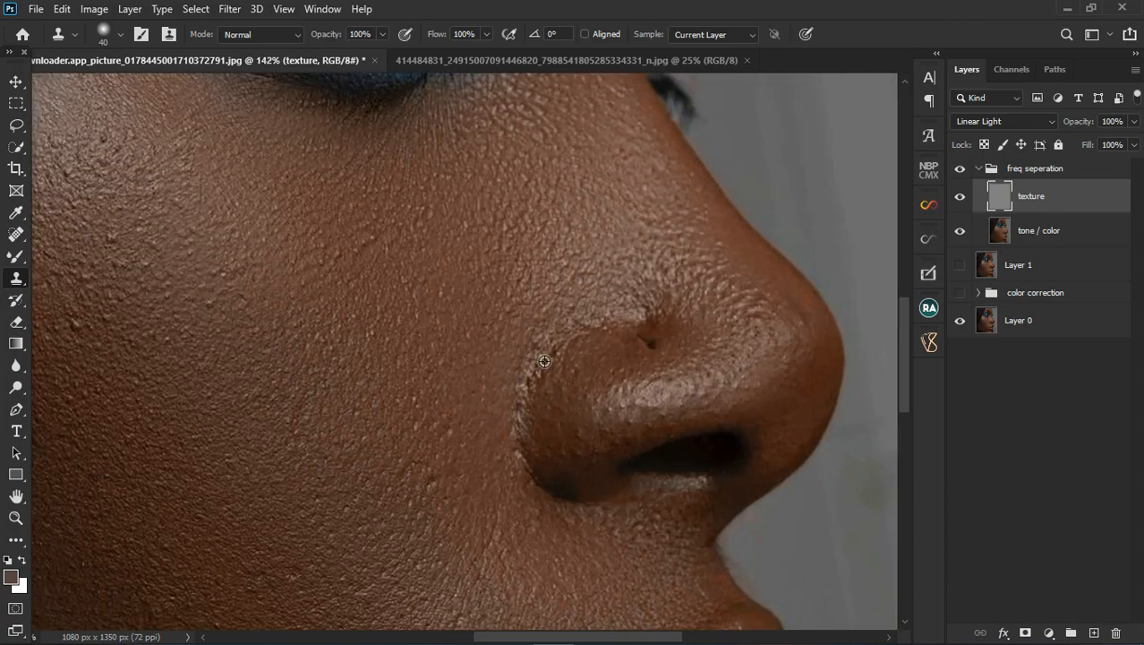
mouse_move(551, 361)
left_mouse_down()
mouse_move(529, 399)
mouse_move(522, 481)
mouse_move(559, 544)
mouse_move(562, 532)
mouse_move(501, 587)
mouse_move(450, 488)
mouse_move(456, 468)
left_mouse_up()
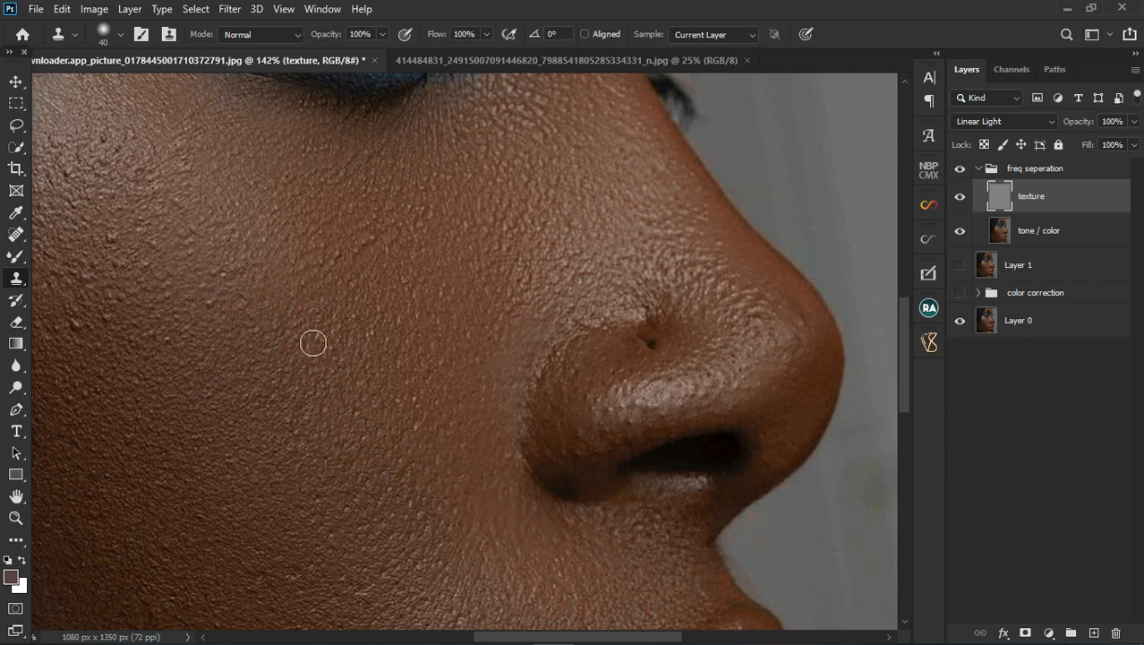
scroll(312, 340, "down", 3)
scroll(536, 335, "up", 4)
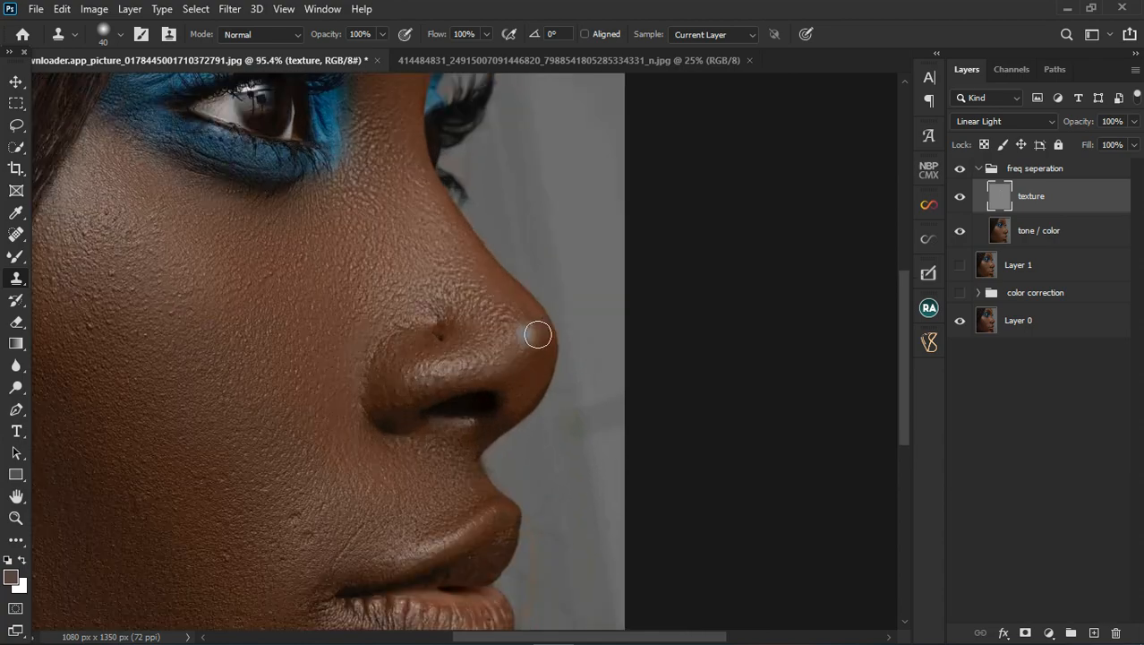
left_click(437, 269)
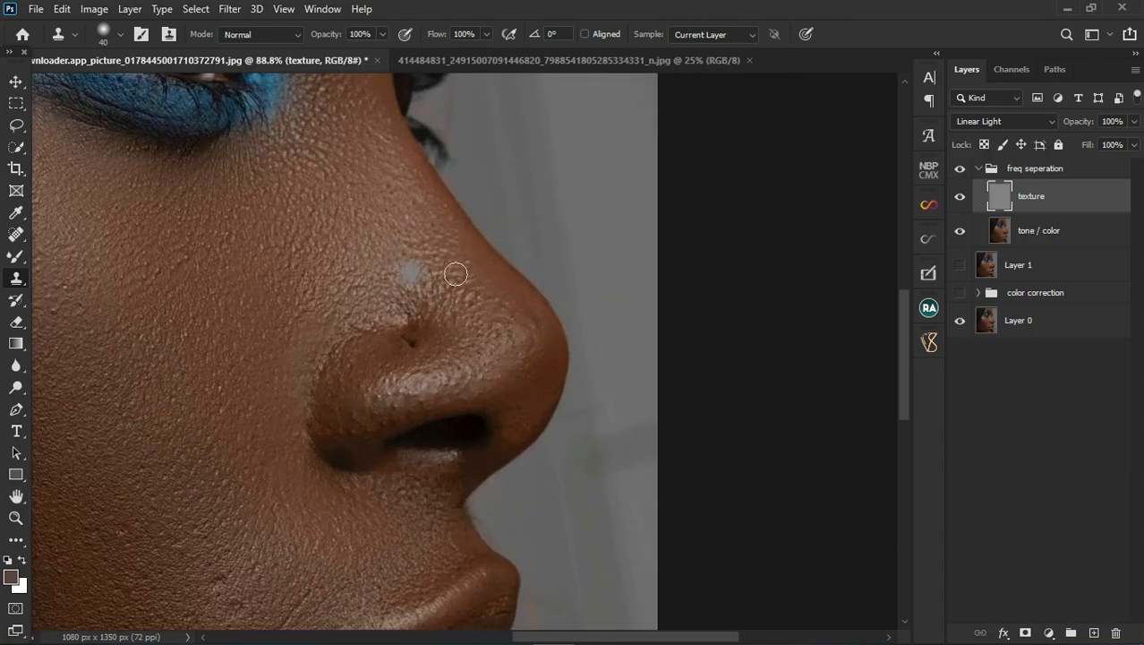
Clone away the small bumps across the middle of the cheek on the texture layer
scroll(446, 273, "down", 4)
scroll(446, 275, "down", 1)
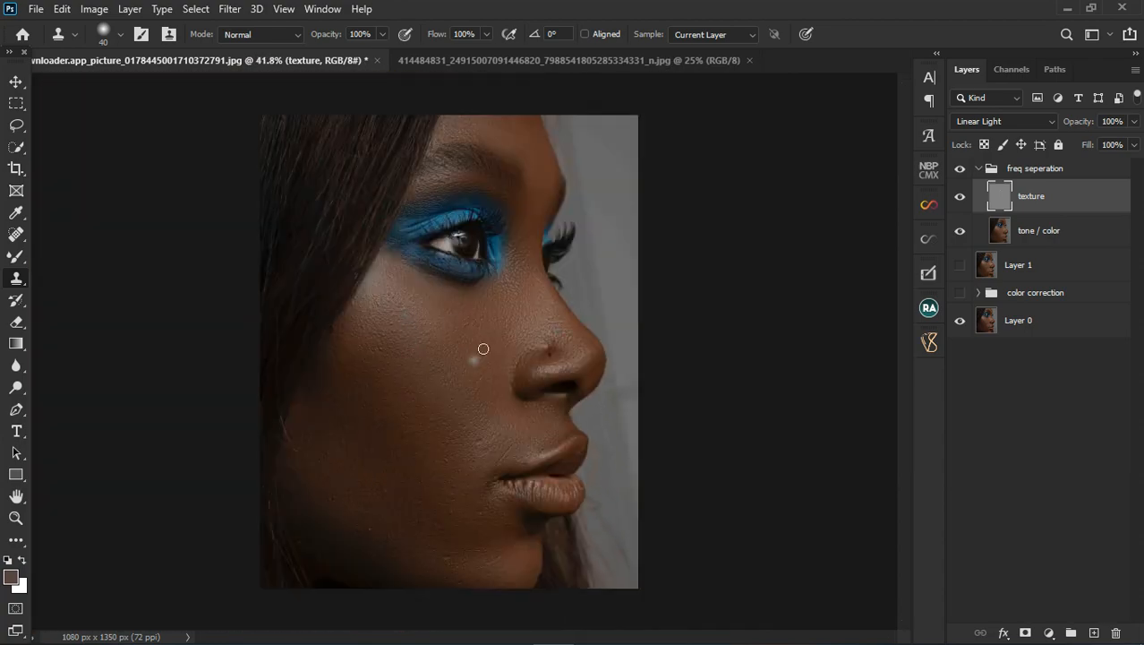
scroll(470, 473, "up", 1)
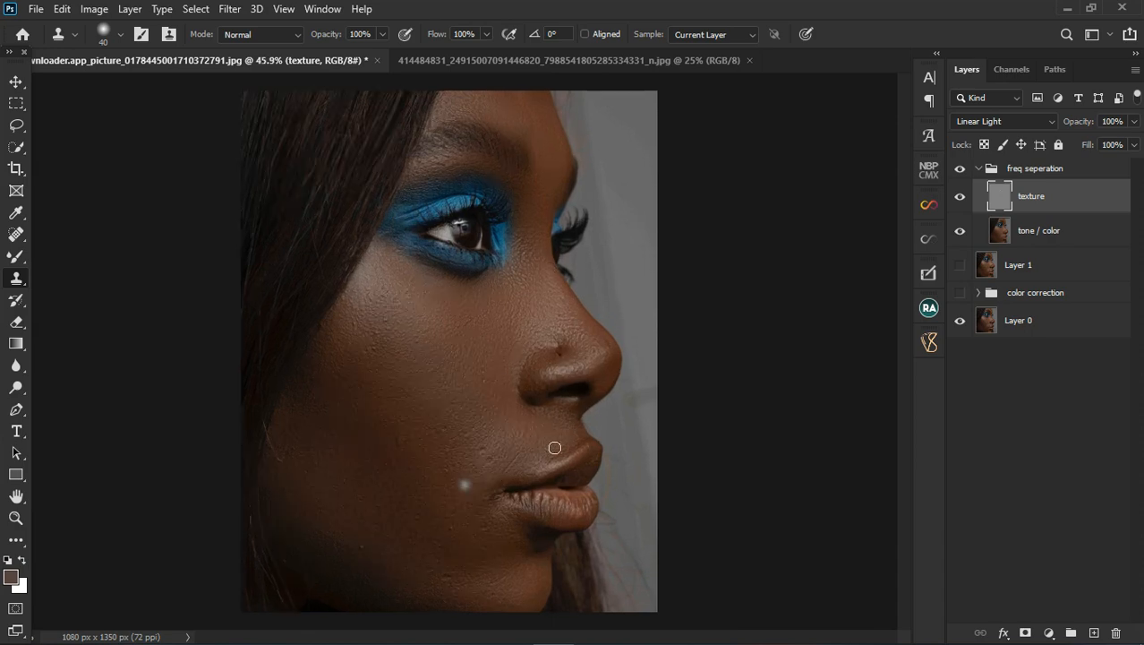
scroll(394, 497, "up", 2)
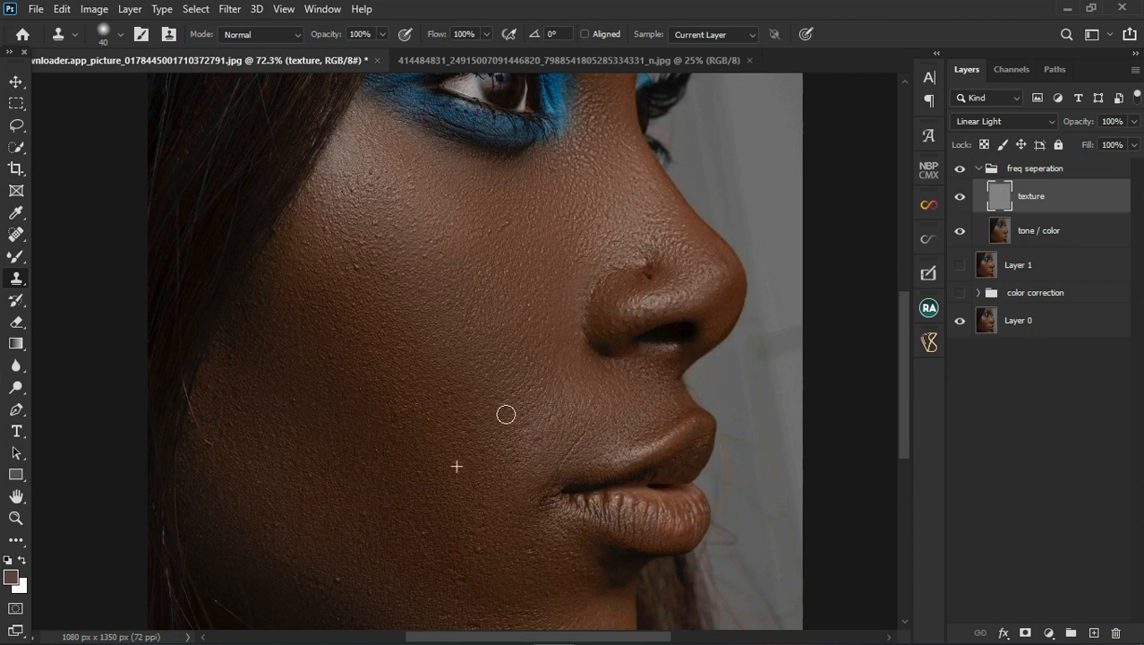
left_click(401, 422)
left_click(288, 422)
scroll(381, 358, "down", 3)
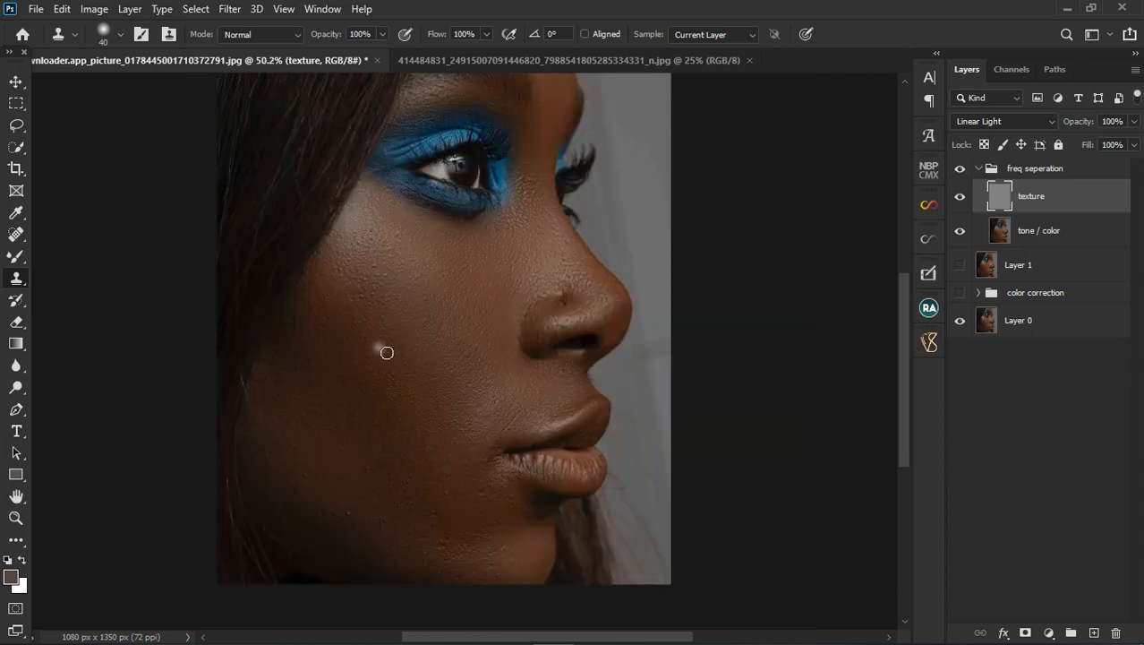
Clone smoother skin texture over the rough highlights on the nostril wing and the skin around it
scroll(371, 537, "up", 2)
scroll(316, 588, "up", 1)
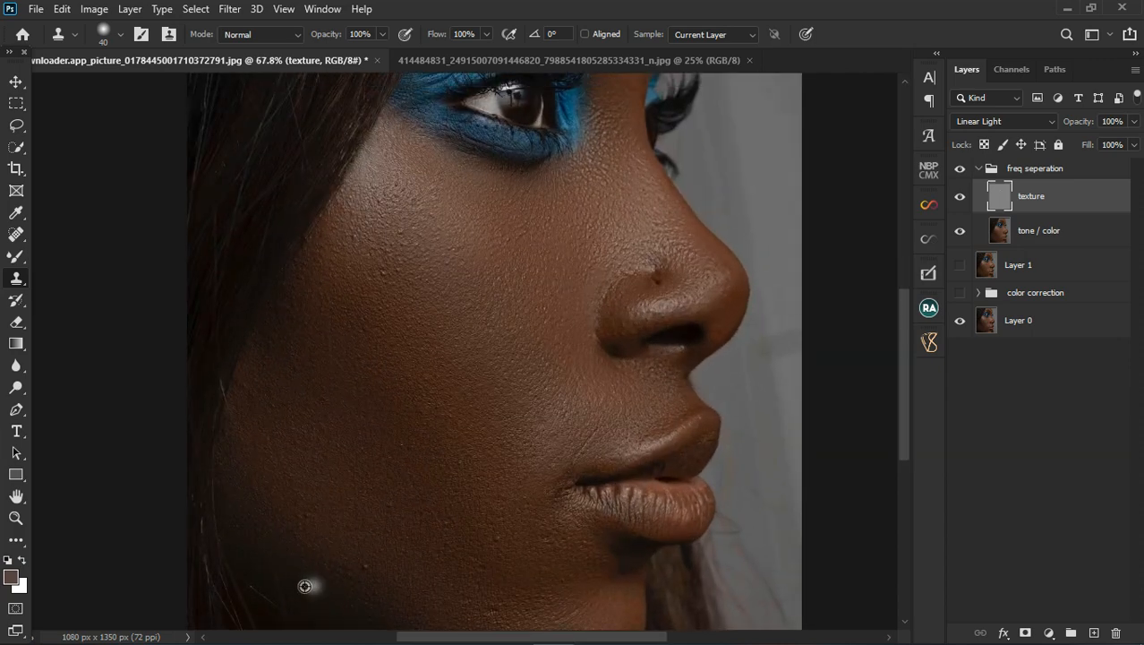
left_click(304, 631)
scroll(605, 449, "down", 1)
scroll(593, 444, "up", 1)
scroll(561, 439, "up", 5)
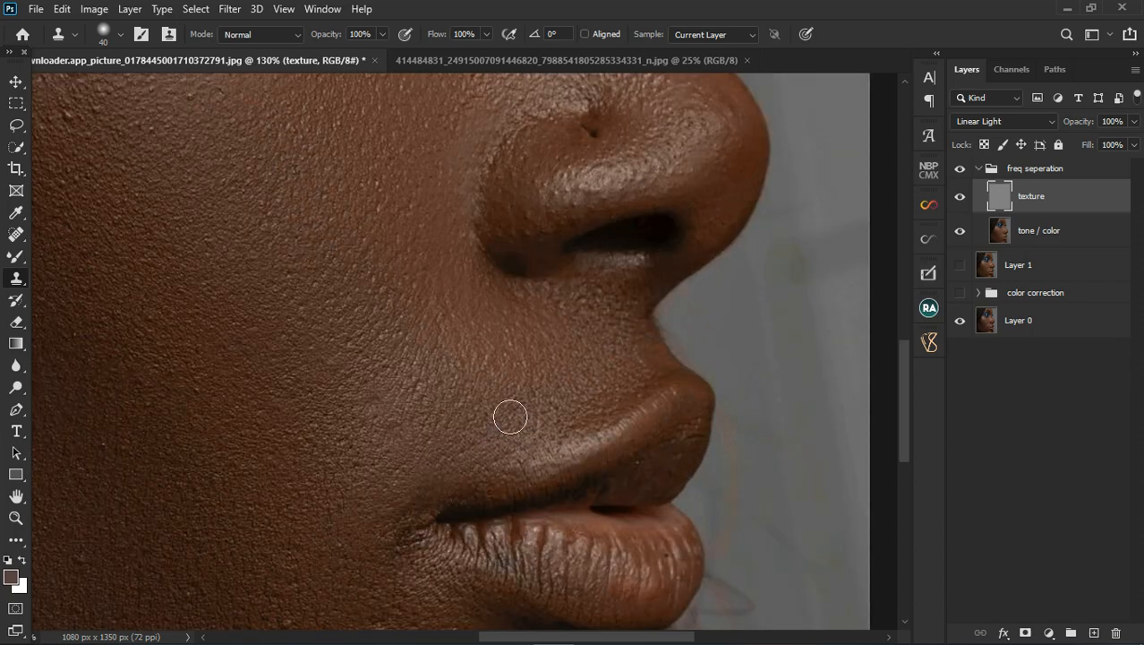
scroll(443, 376, "down", 2)
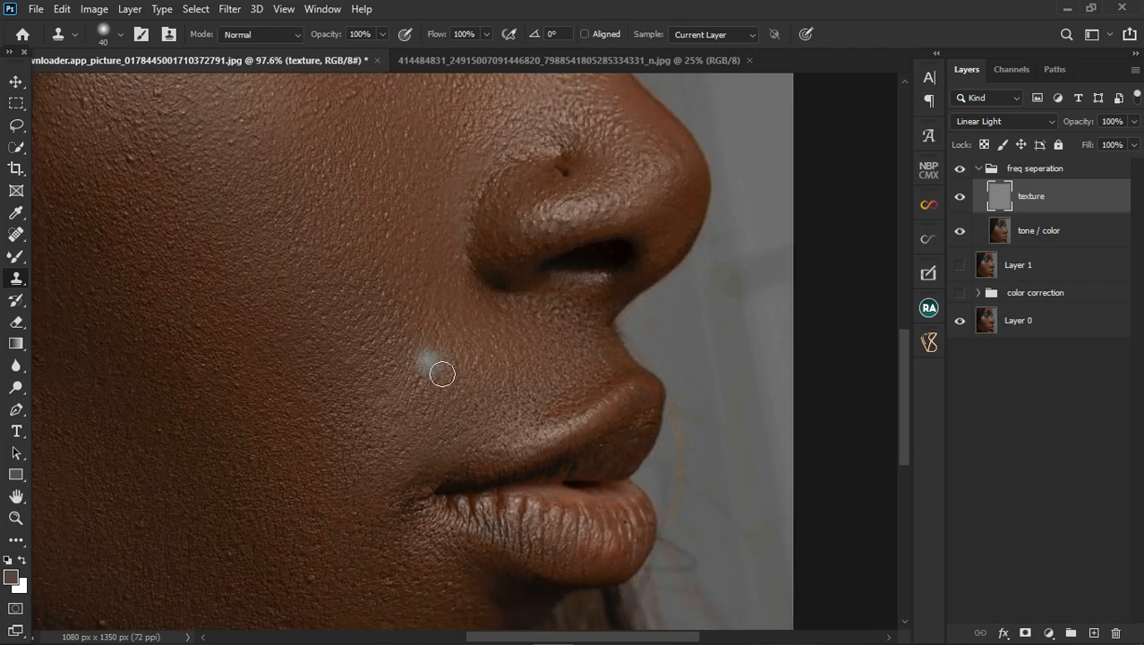
scroll(557, 134, "up", 2)
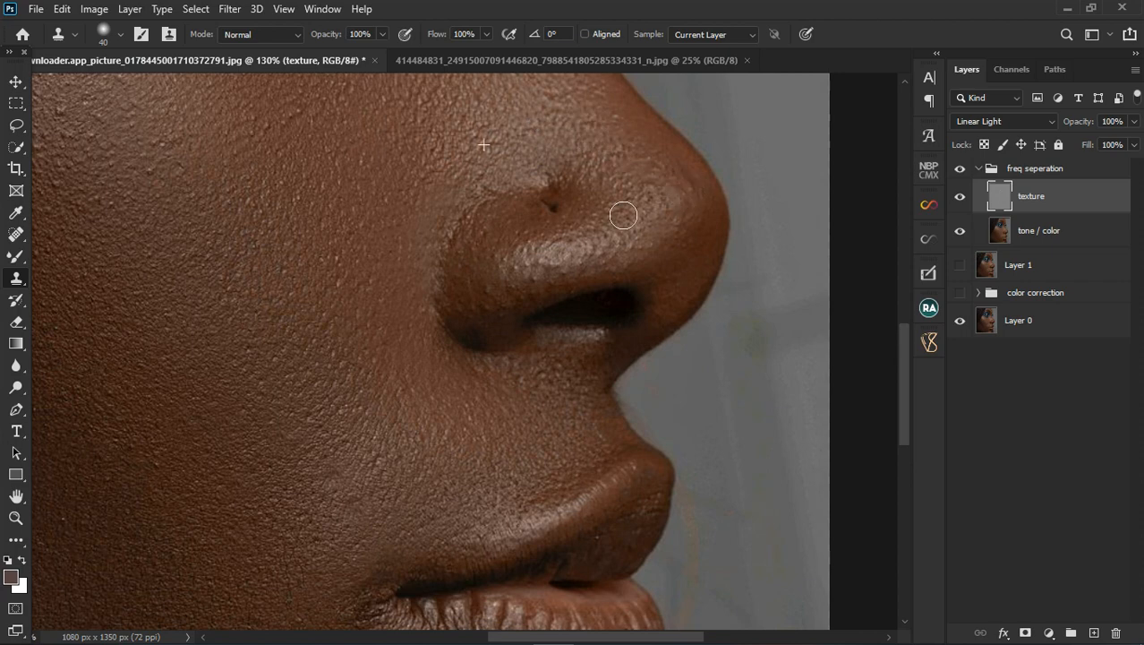
scroll(552, 225, "down", 2)
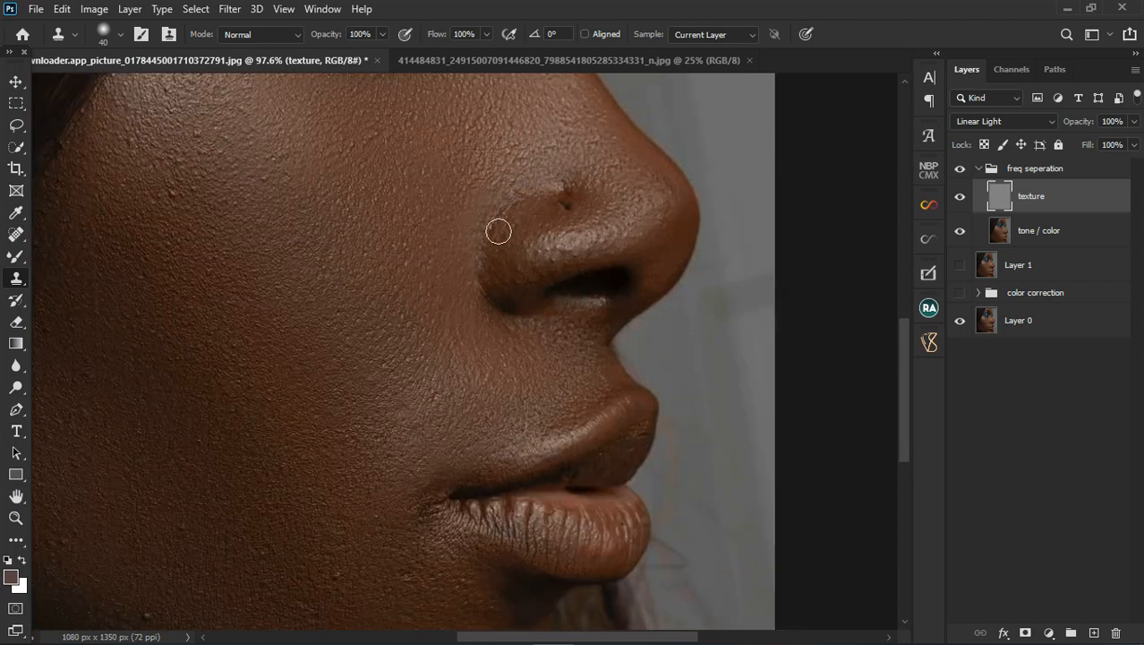
Sample clean skin near the chin and clone away the bumps across the chin, jaw and lower cheek
scroll(422, 309, "down", 3)
scroll(410, 385, "down", 2)
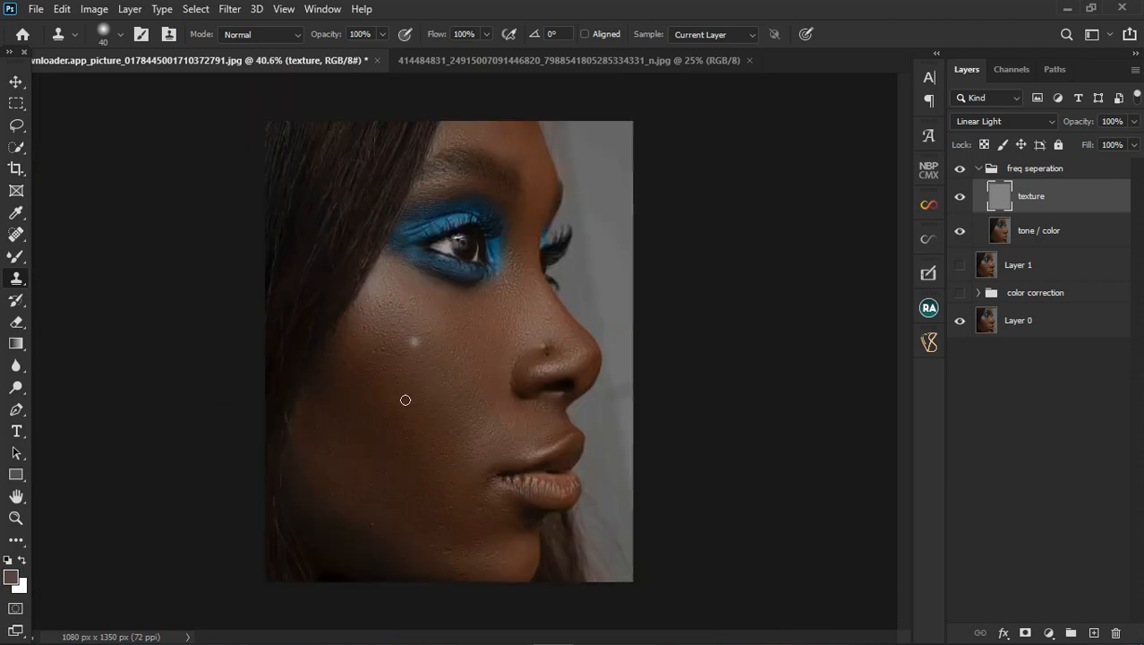
scroll(470, 546, "up", 2)
scroll(479, 576, "up", 2)
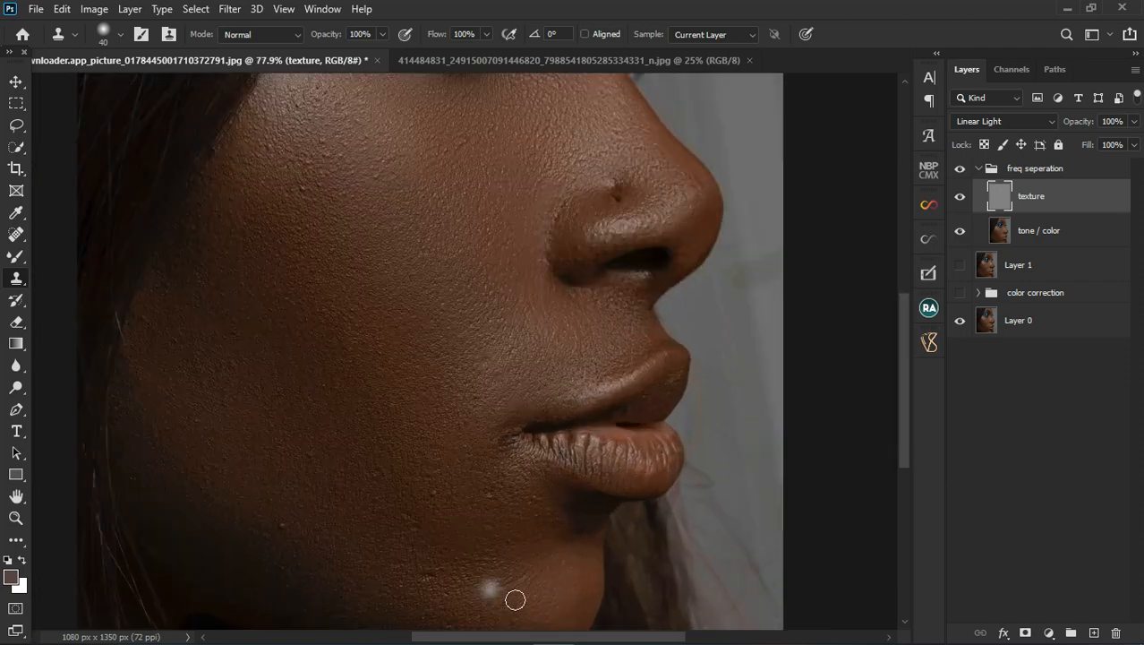
scroll(498, 477, "down", 2)
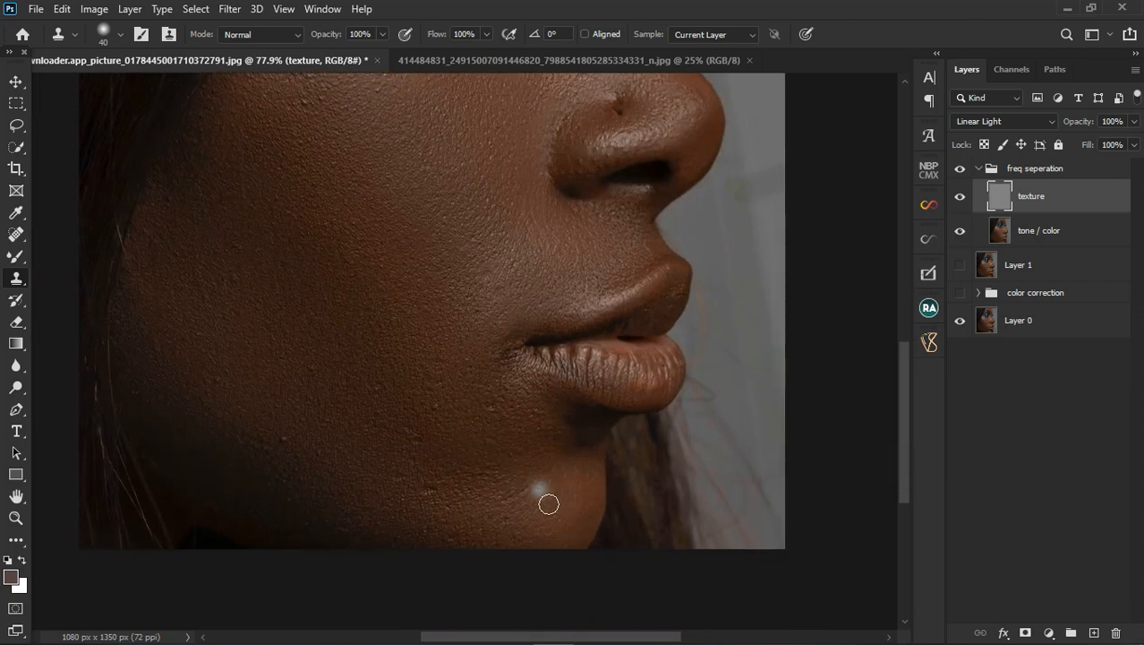
left_click(541, 521, "alt")
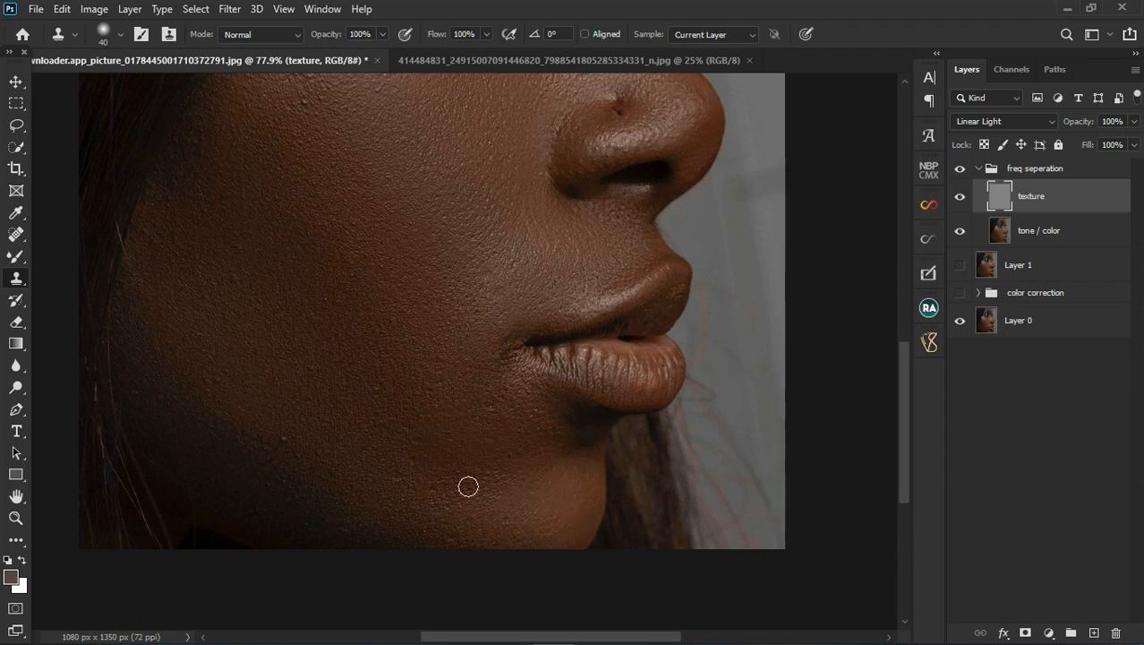
left_click(291, 454)
left_click(285, 439)
left_click(320, 378)
left_click(396, 405)
left_click(422, 452)
left_click(493, 514)
left_click(461, 443)
Clone clean skin over the bumps below the corner of the mouth and under the lower lip
scroll(501, 419, "down", 2)
scroll(503, 417, "up", 3)
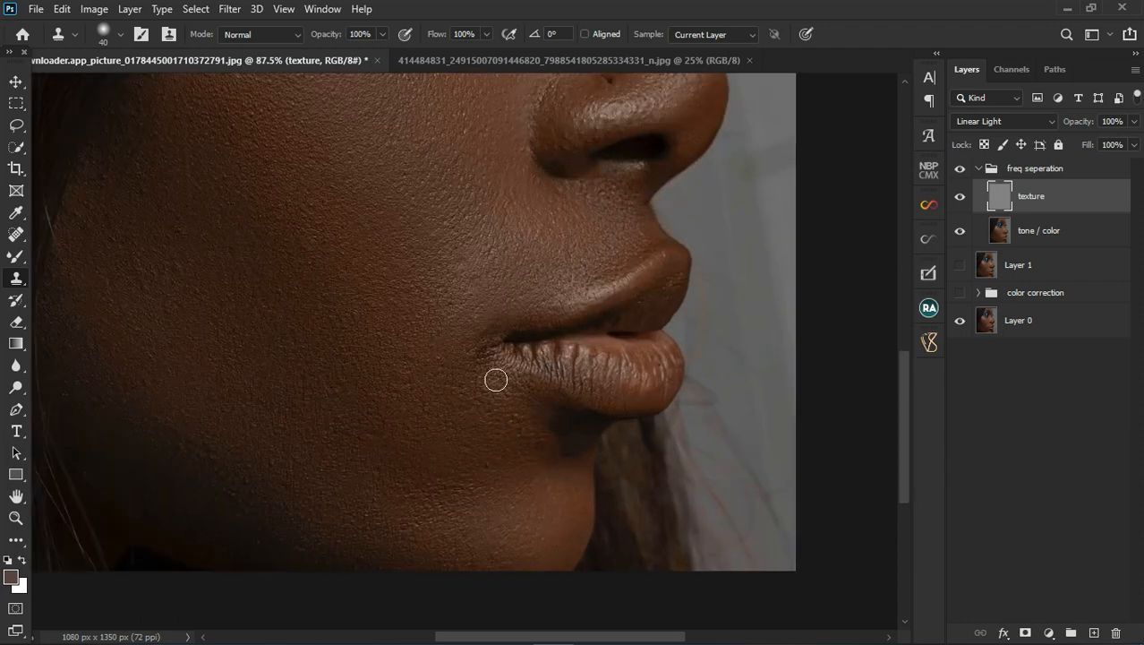
left_click(513, 400)
left_click(530, 442, "alt")
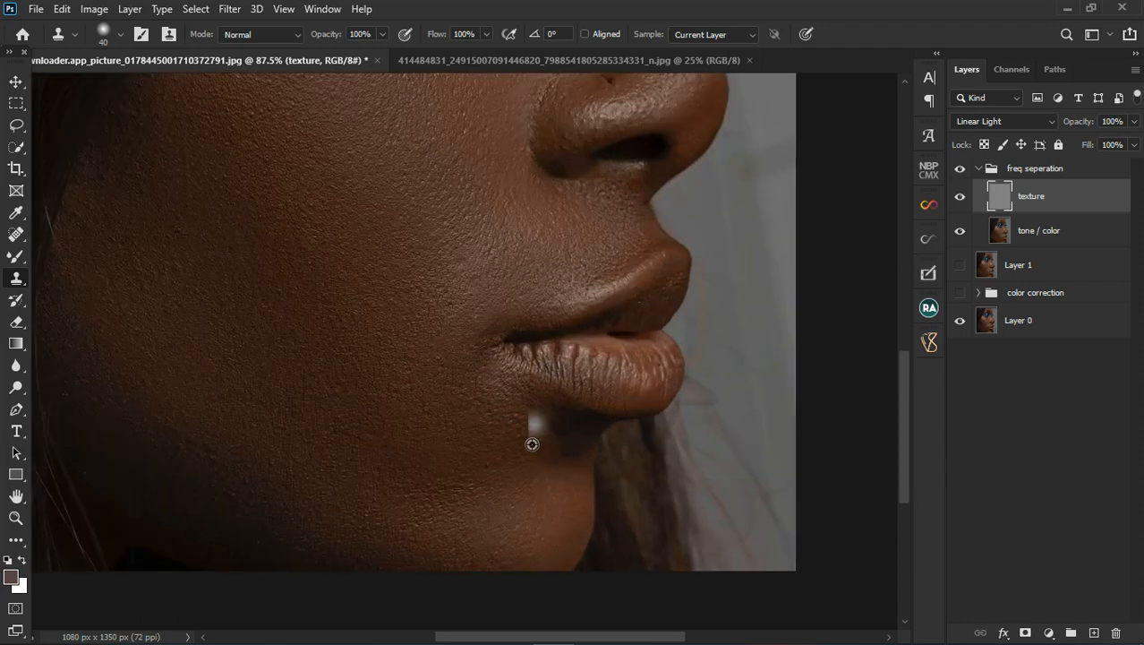
left_click(530, 425)
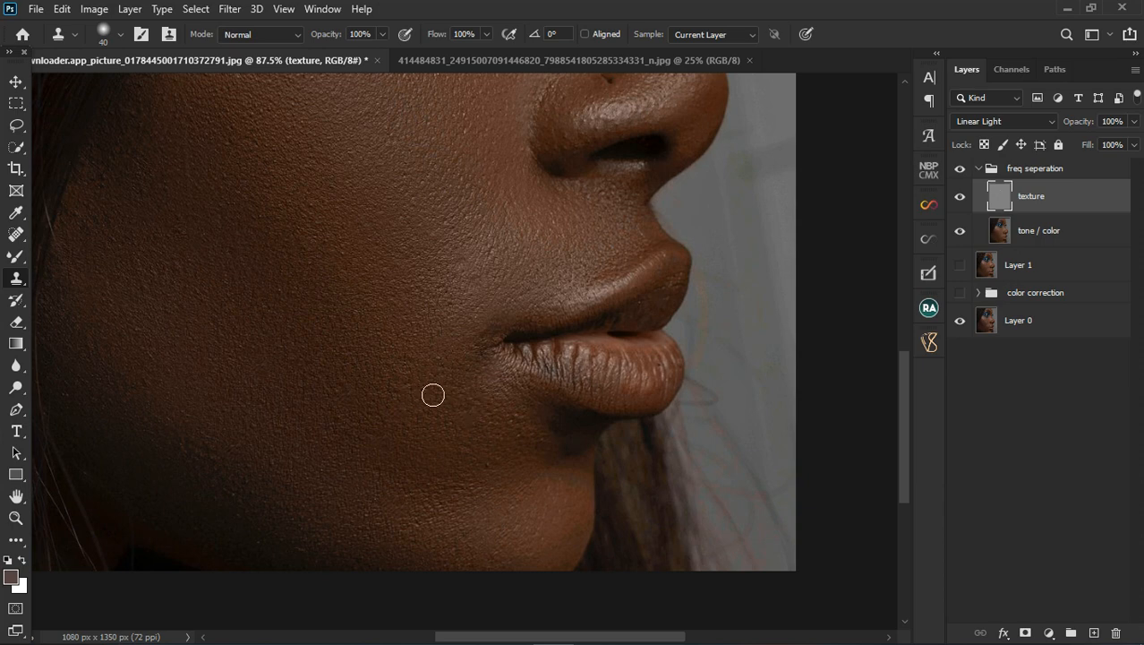
Check the retouched skin across the whole portrait and select the freq seperation group
scroll(421, 393, "down", 4)
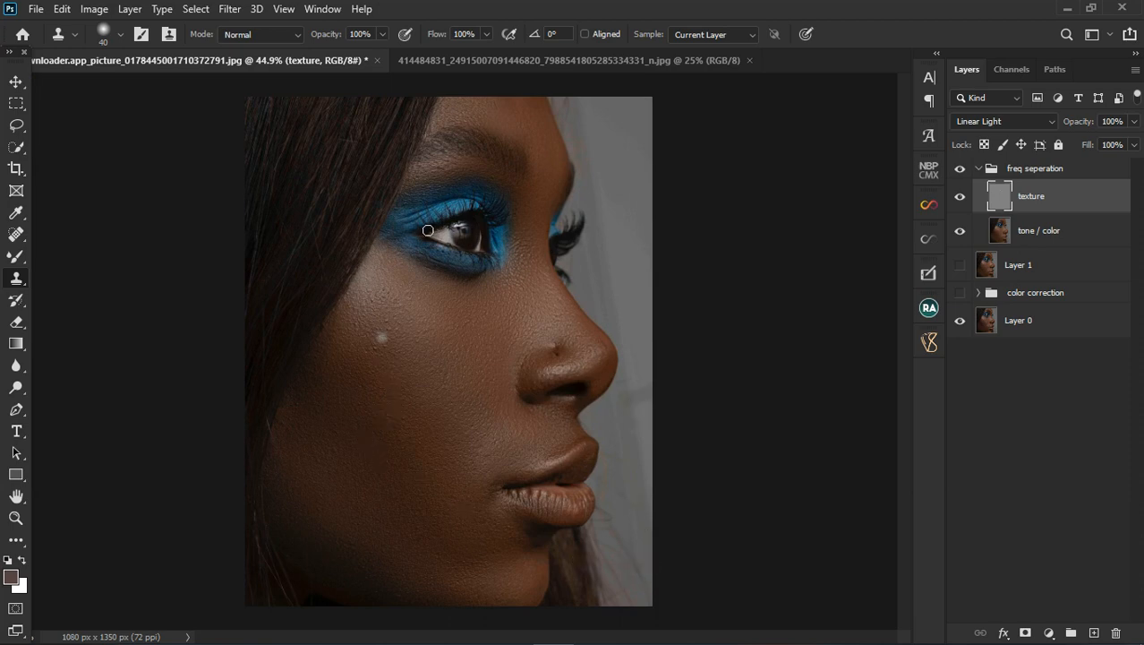
scroll(429, 187, "up", 2)
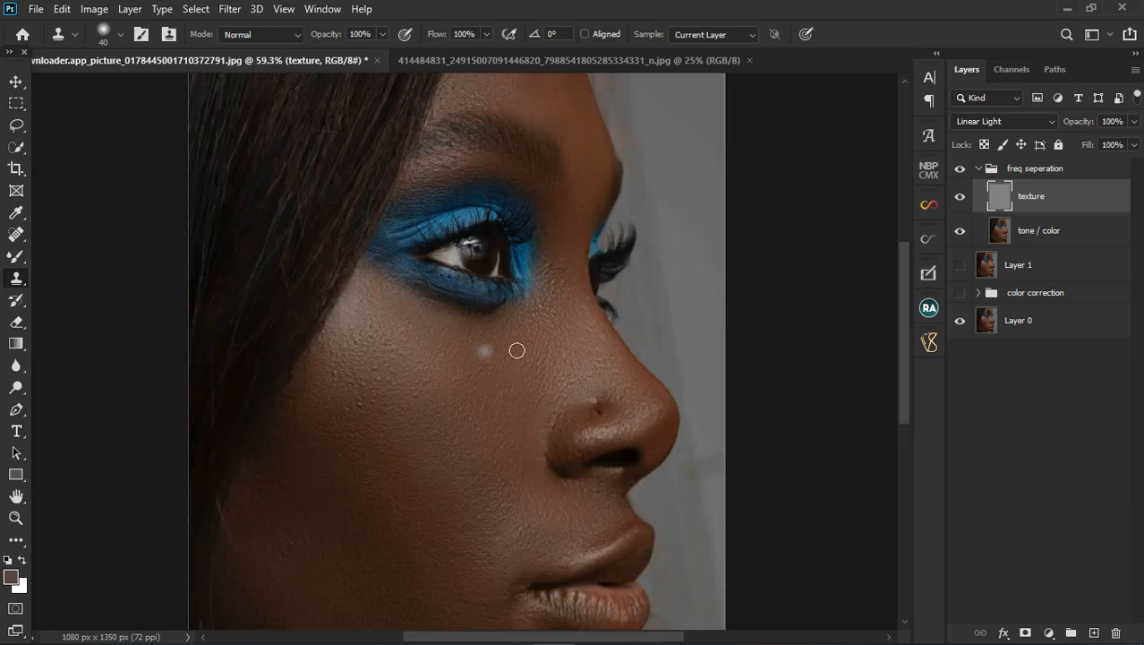
scroll(377, 382, "down", 2)
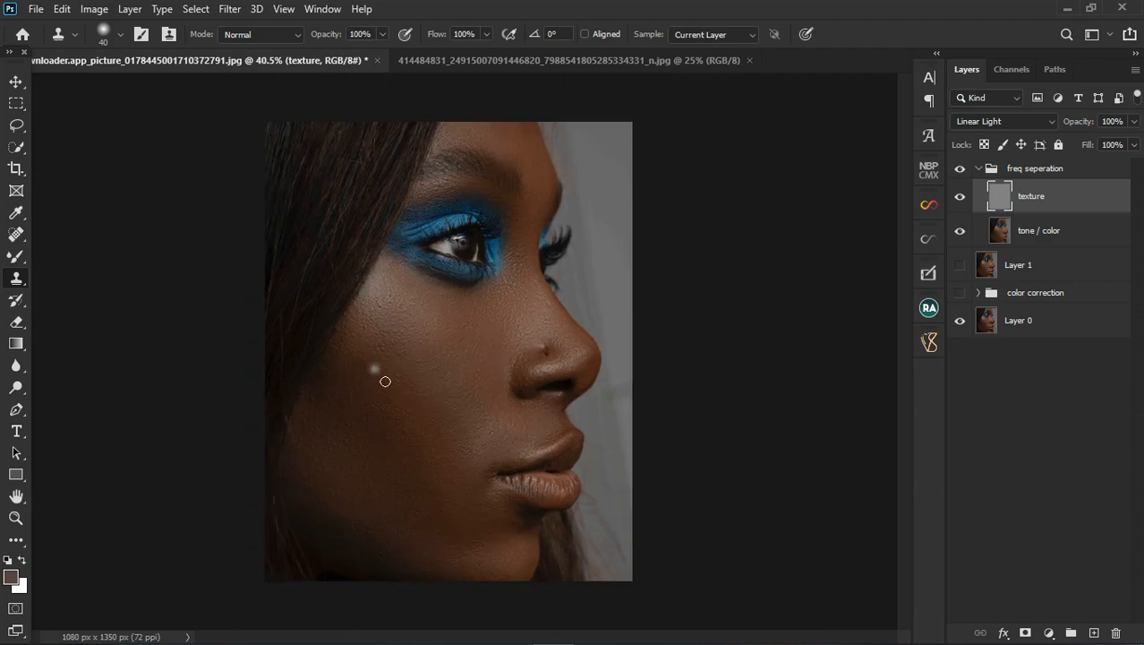
scroll(373, 403, "up", 1)
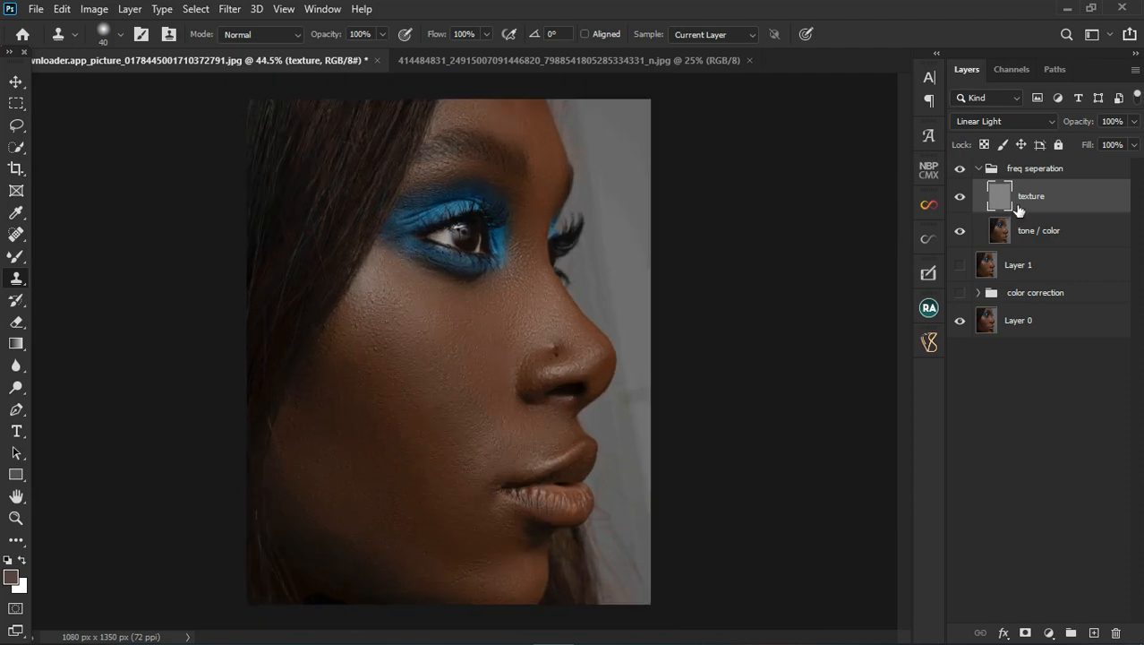
left_click(1035, 172)
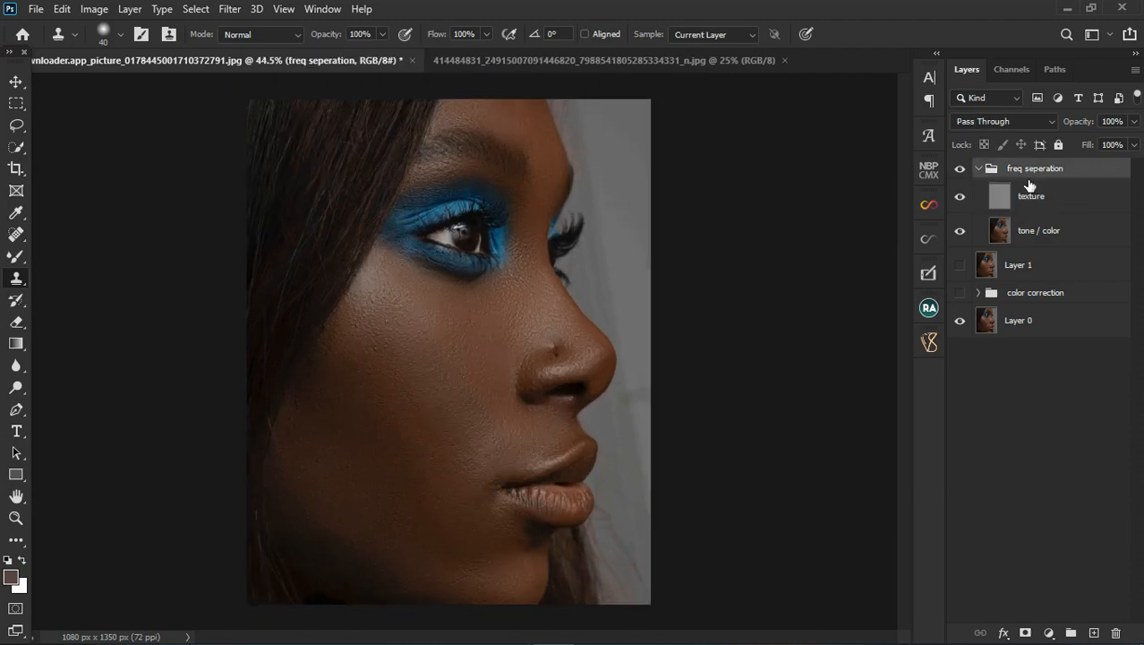
Stamp all visible layers into a new merged layer on top, and collapse and hide the freq seperation group
key("ctrl+shift+alt+e")
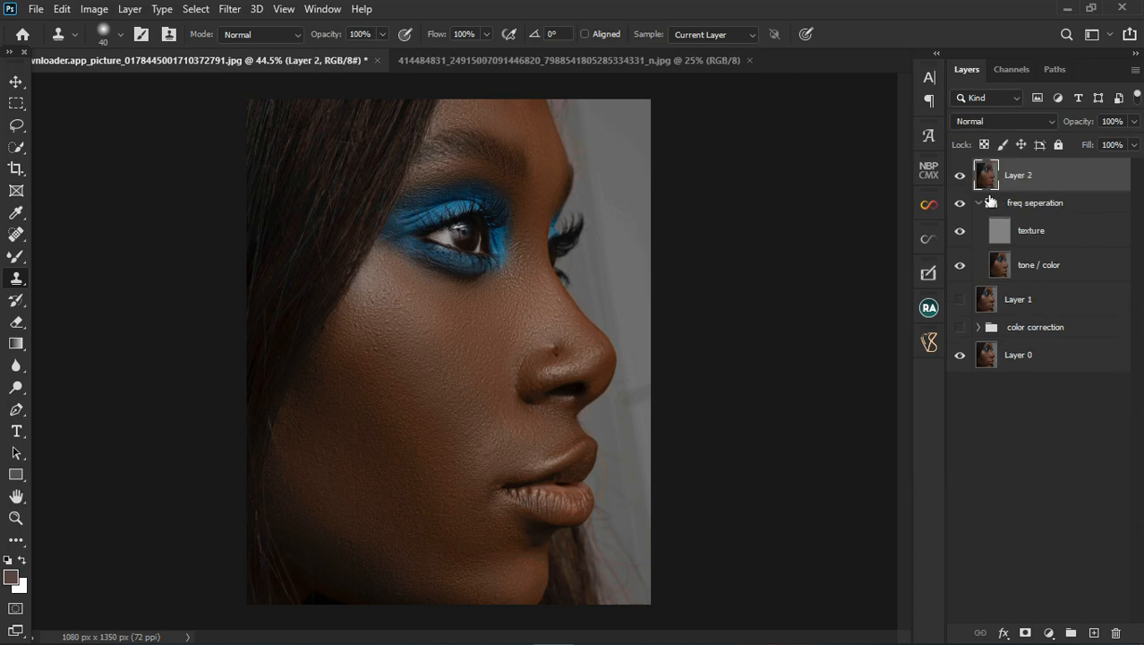
left_click(980, 204)
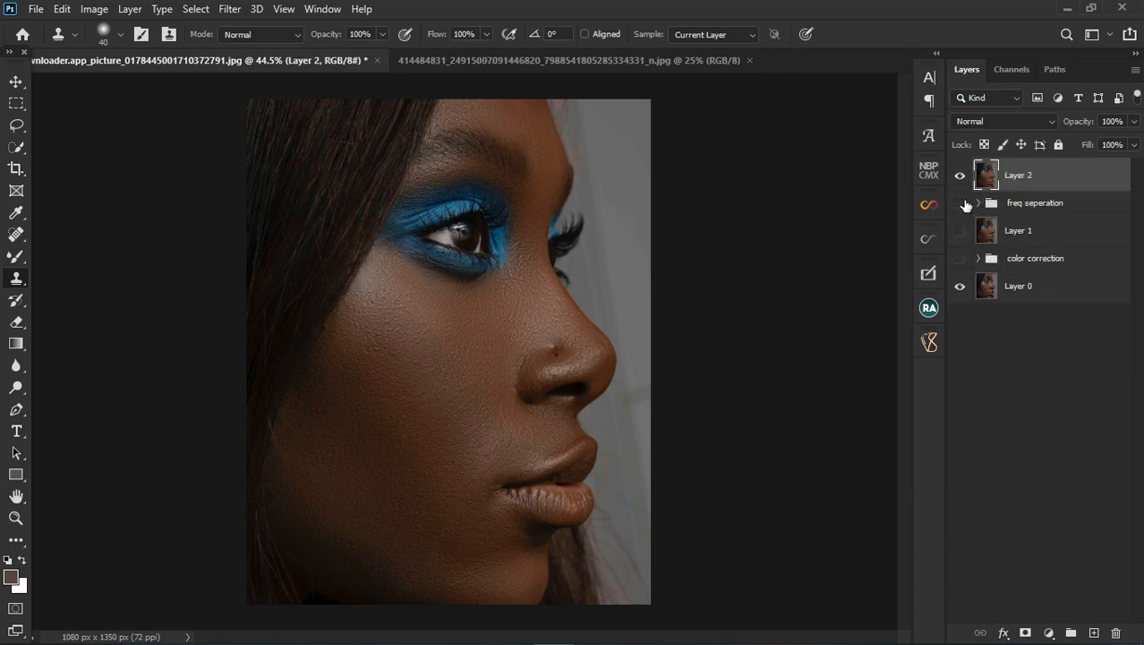
Compare the retouched portrait with the original by toggling the merged layer's visibility, and look at the other open portrait for reference
left_click(966, 182)
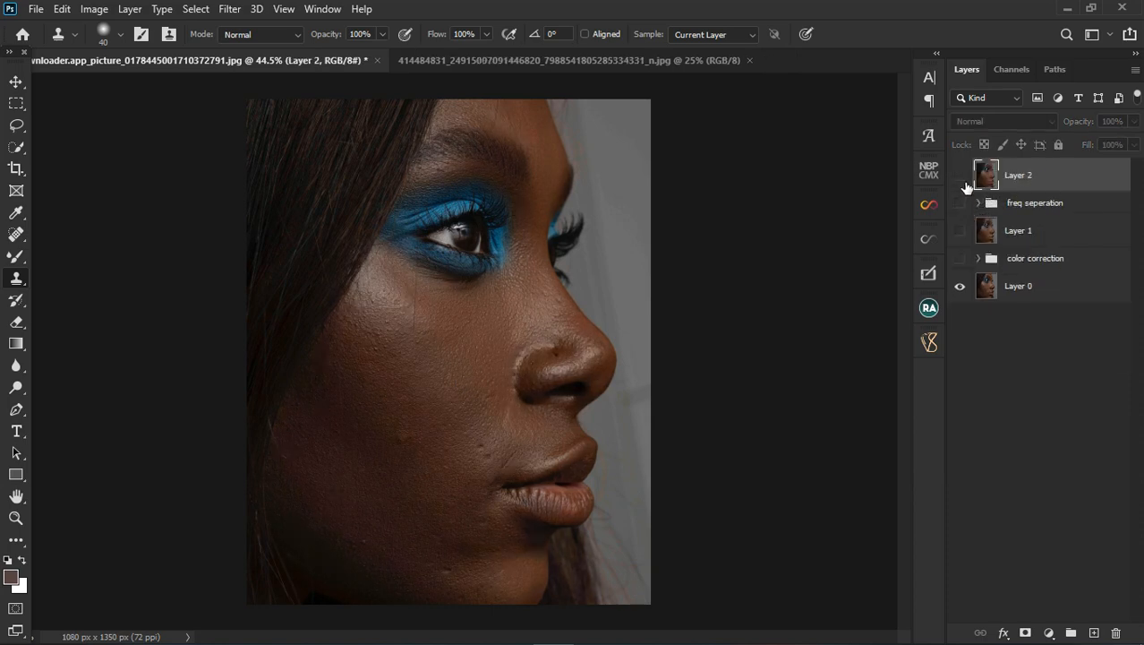
scroll(523, 335, "up", 3)
scroll(524, 332, "down", 1)
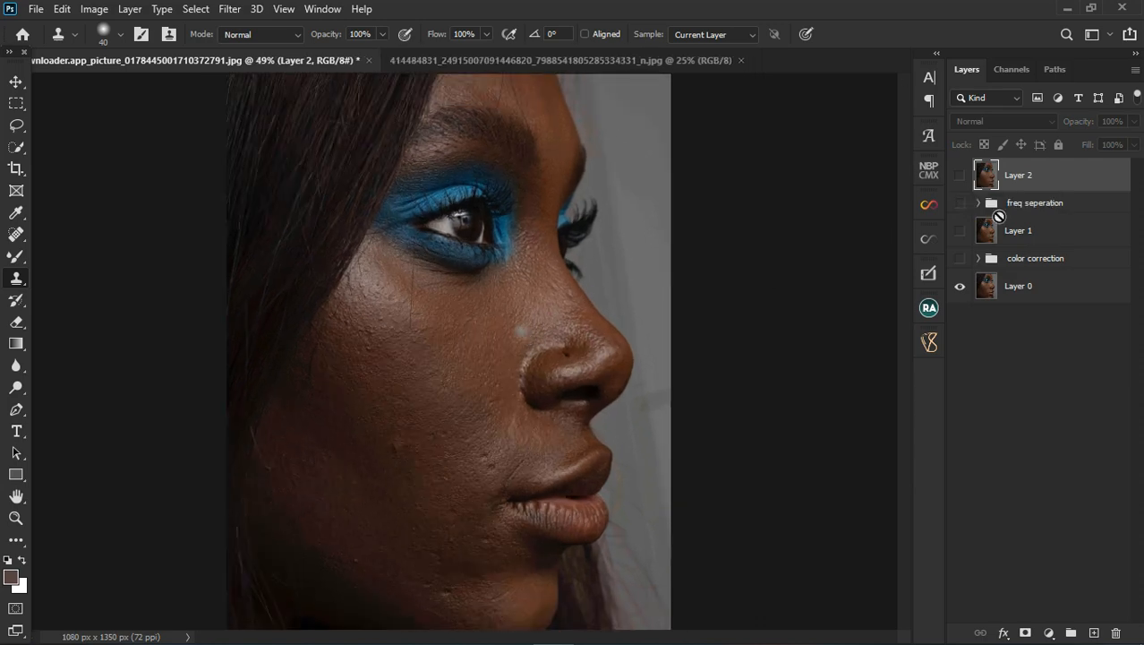
left_click(966, 183)
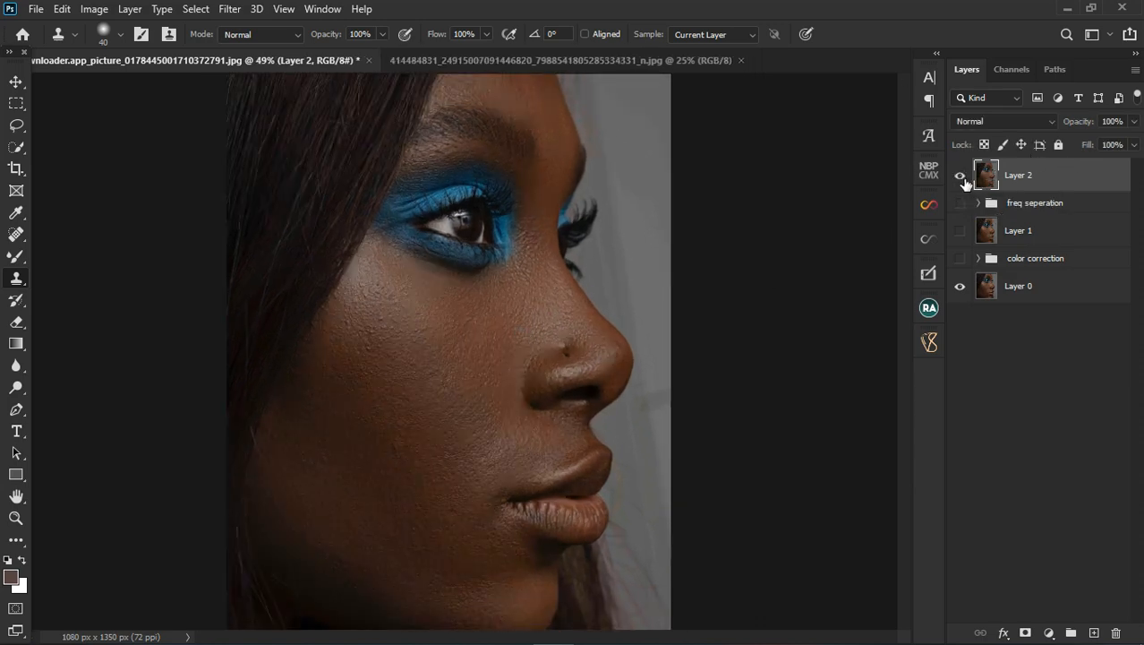
left_click(961, 176)
left_click(962, 175)
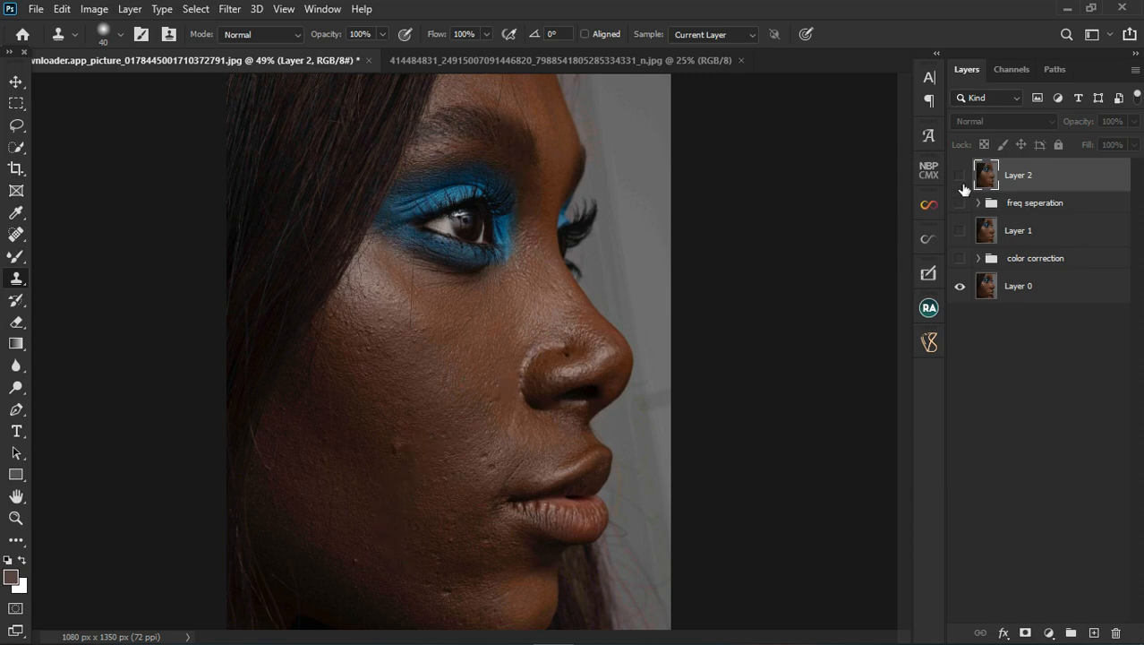
scroll(505, 389, "down", 3)
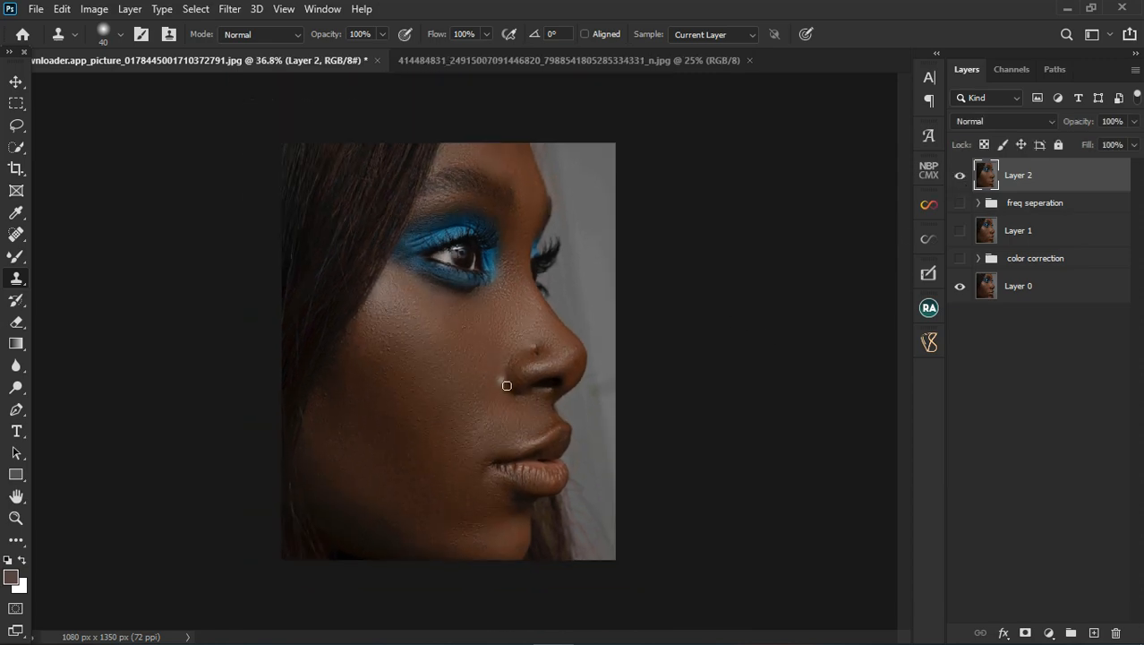
scroll(464, 423, "up", 1)
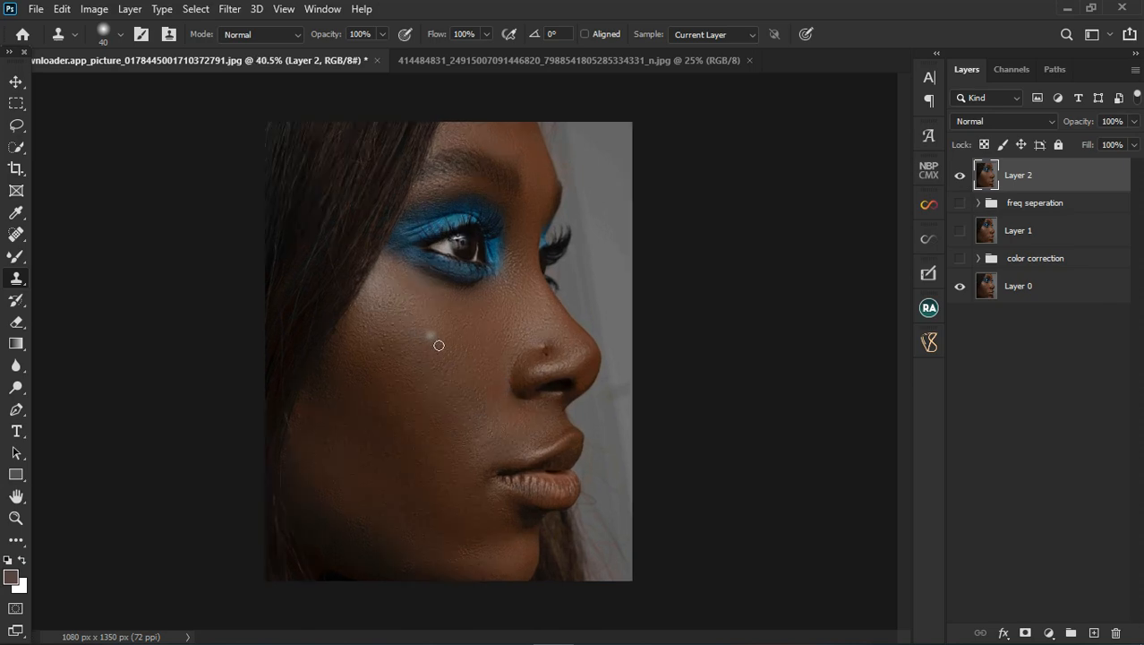
scroll(440, 359, "up", 1)
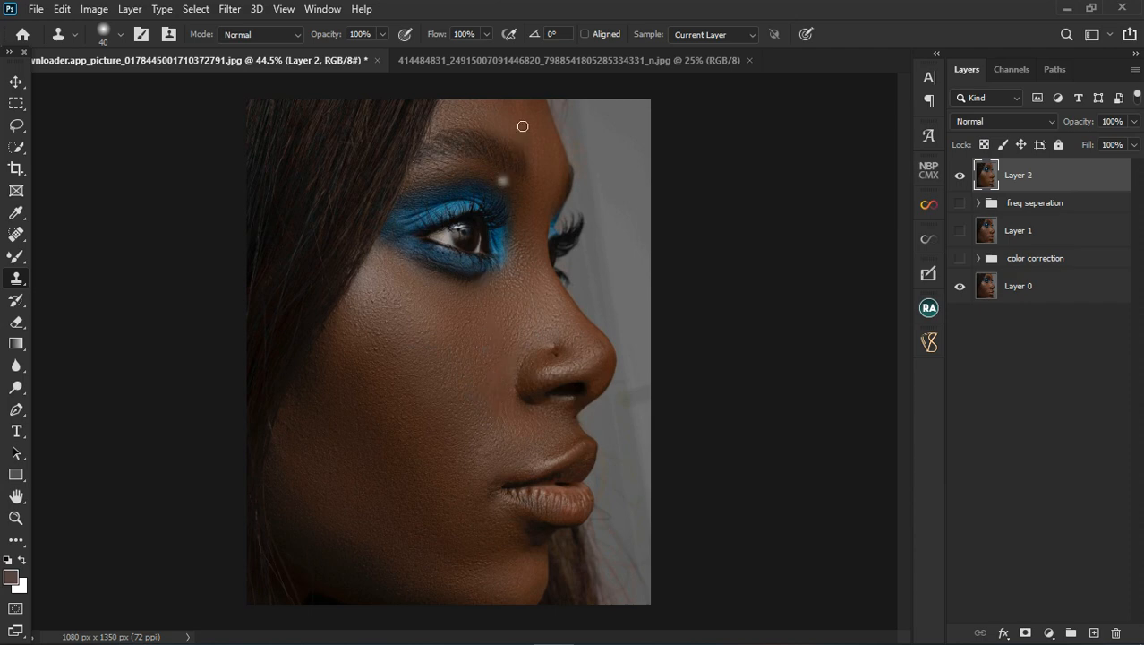
left_click(536, 65)
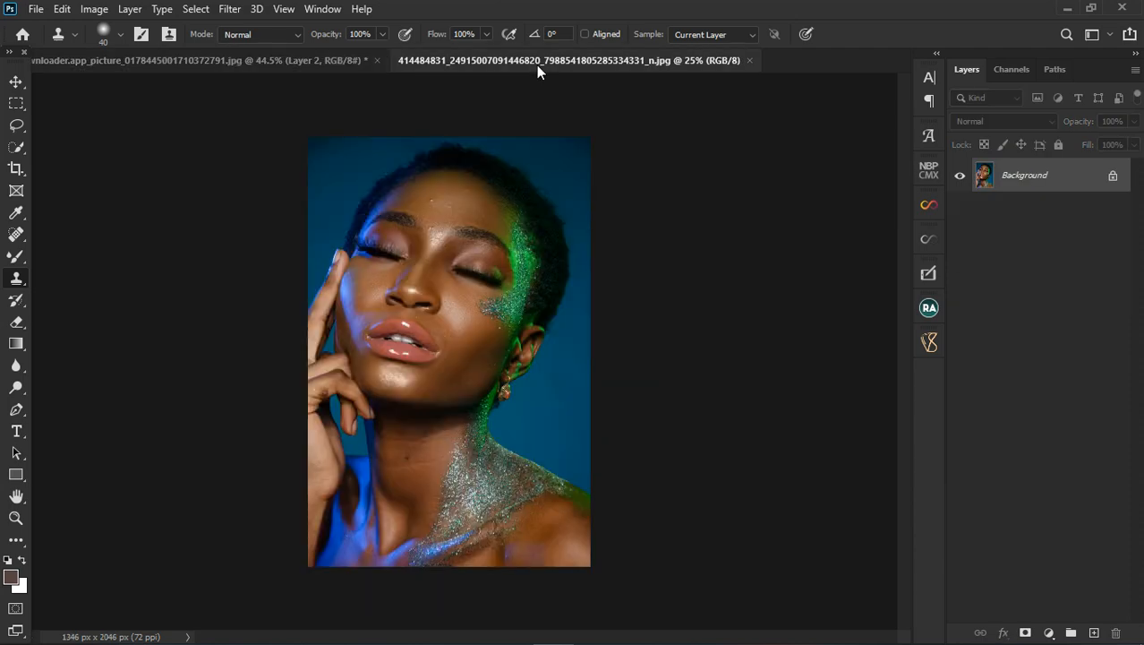
left_click(228, 61)
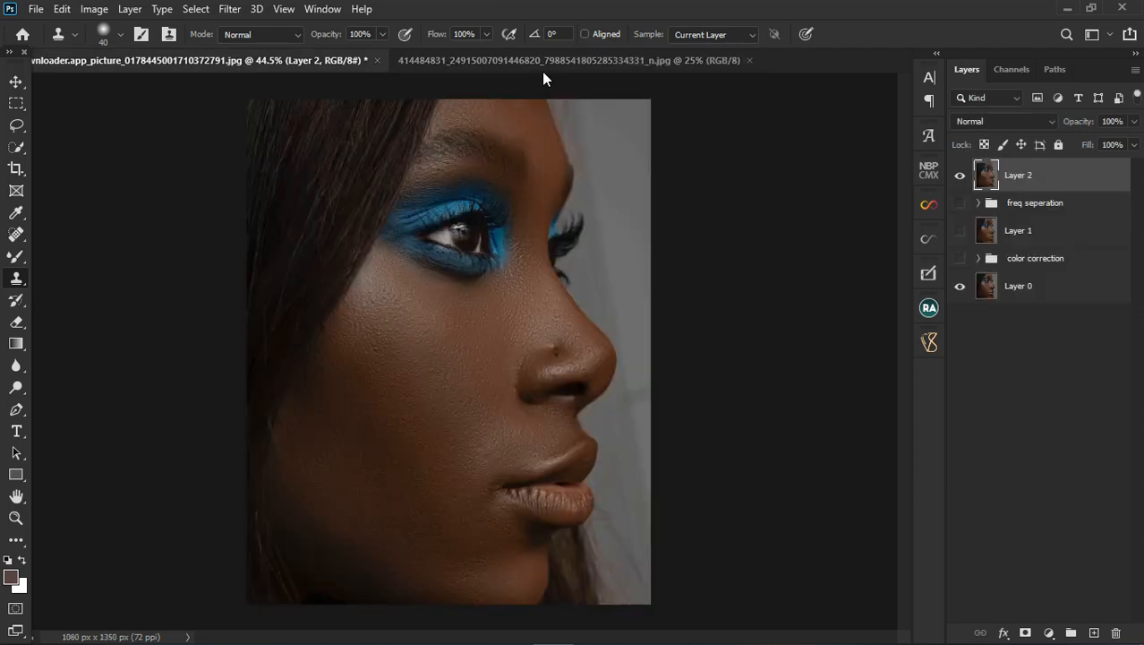